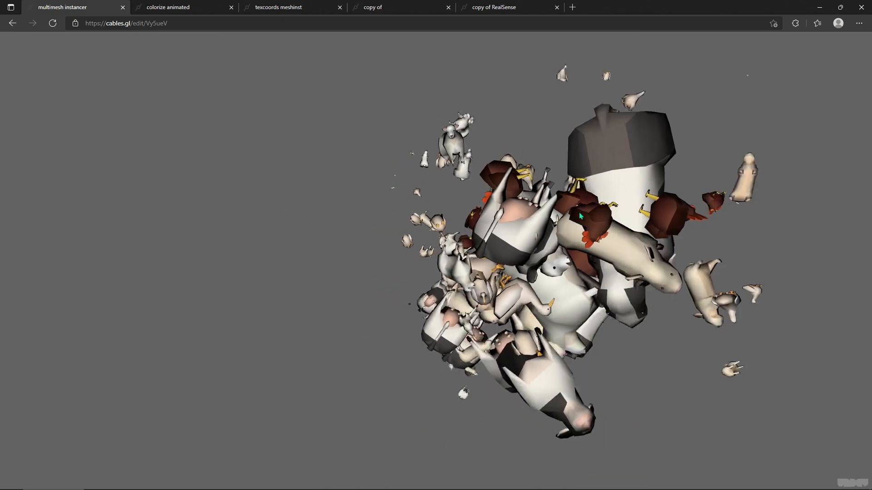
Look through the example patches colorize animated, texcoords meshinst and copy of, ending on the copy of RealSense patch
{"action": "left_click", "coordinate": [184, 9]}
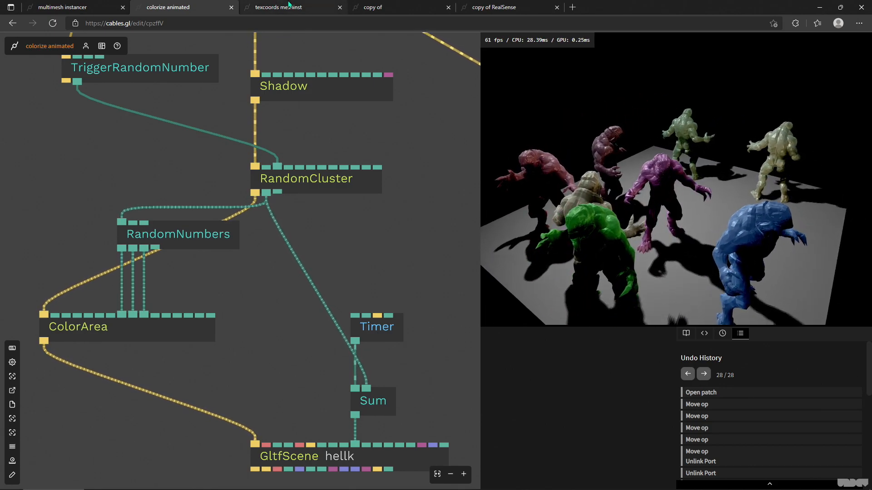
{"action": "left_click", "coordinate": [296, 14]}
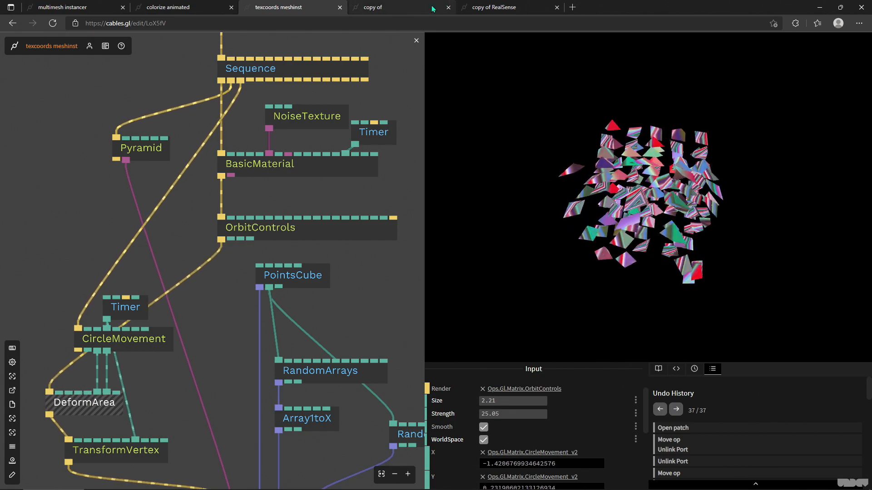
{"action": "left_click", "coordinate": [411, 7]}
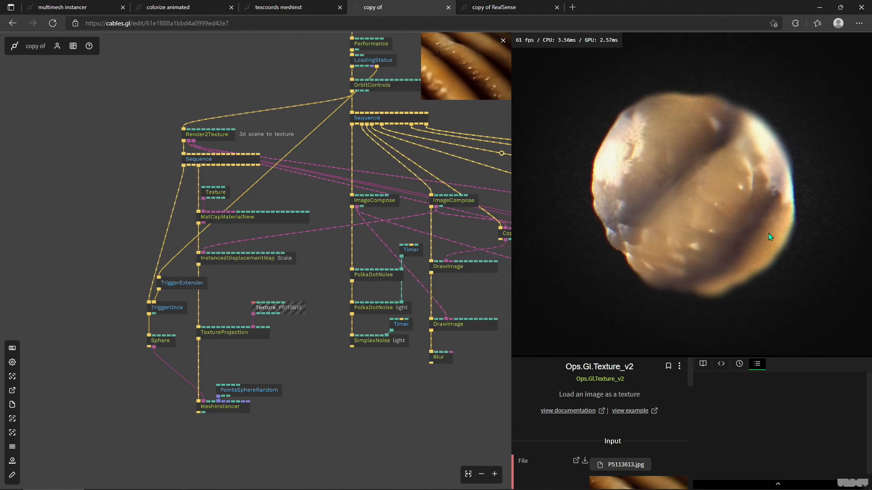
{"action": "left_click", "coordinate": [501, 11]}
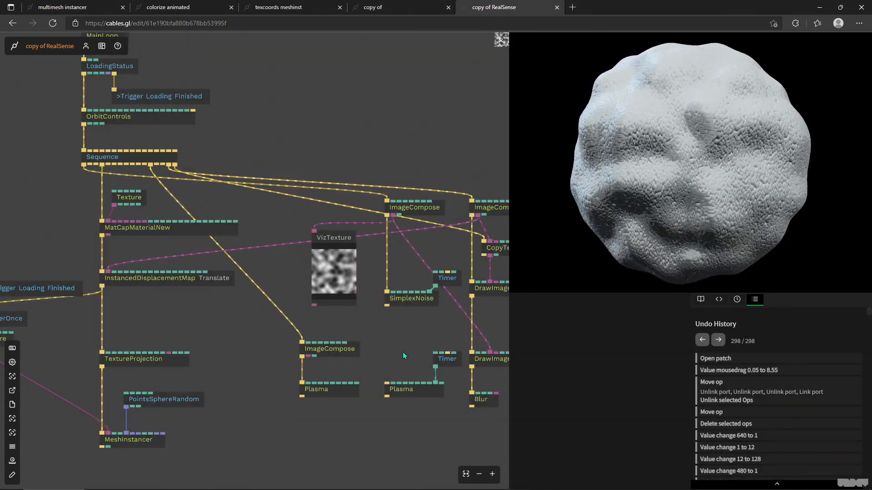
Examine the main render chain from MainLoop to MeshInstancer, including the image loaded in the Texture op feeding MatCapMaterialNew
{"action": "scroll", "coordinate": [300, 318], "scroll_direction": "down", "scroll_amount": 5}
{"action": "left_click_drag", "start_coordinate": [306, 326], "coordinate": [327, 329]}
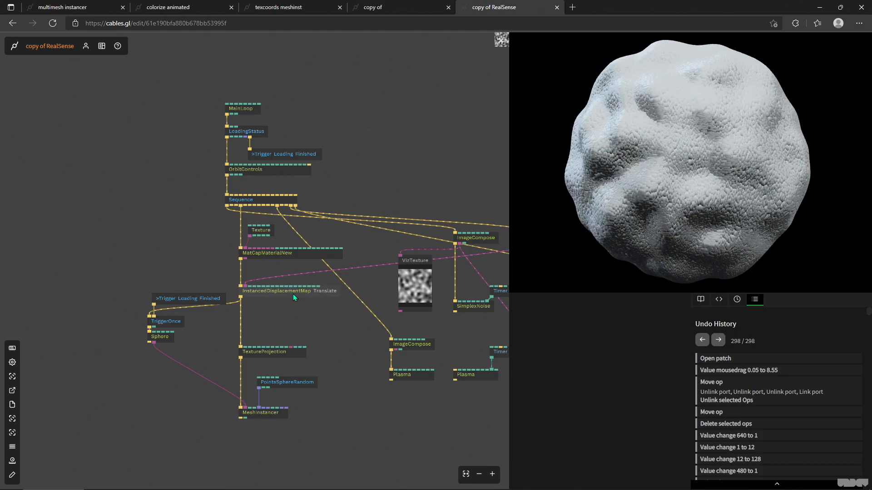
{"action": "scroll", "coordinate": [252, 316], "scroll_direction": "up", "scroll_amount": 5}
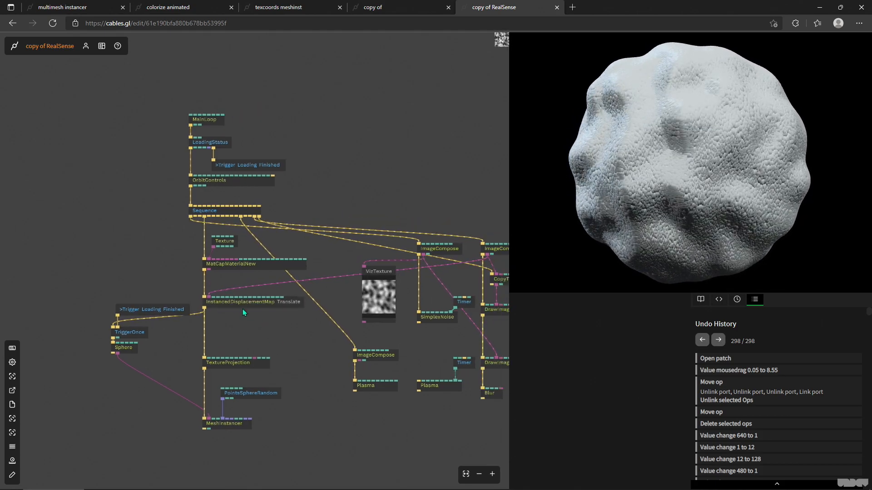
{"action": "left_click_drag", "start_coordinate": [268, 225], "coordinate": [260, 222]}
{"action": "scroll", "coordinate": [287, 273], "scroll_direction": "down", "scroll_amount": 3}
{"action": "scroll", "coordinate": [594, 438], "scroll_direction": "down", "scroll_amount": 1}
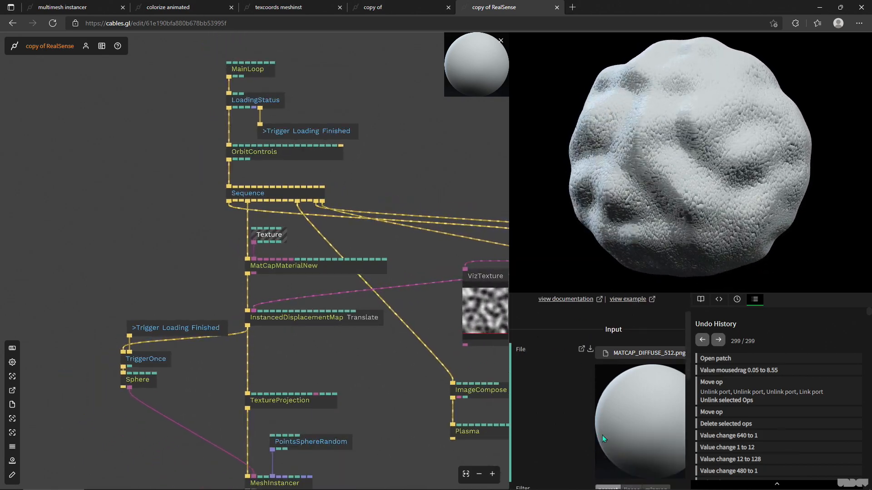
Examine the ImageCompose branches with SimplexNoise, Plasma and Blur, and how their texture reaches the InstancedDisplacementMap
{"action": "left_click_drag", "start_coordinate": [407, 377], "coordinate": [192, 314]}
{"action": "left_click_drag", "start_coordinate": [366, 308], "coordinate": [261, 301]}
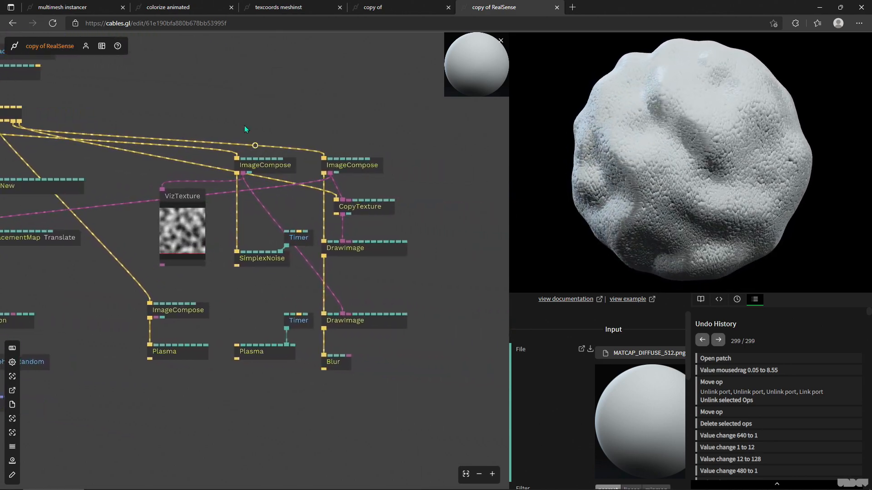
{"action": "left_click_drag", "start_coordinate": [378, 390], "coordinate": [317, 145]}
{"action": "left_click_drag", "start_coordinate": [326, 399], "coordinate": [379, 419]}
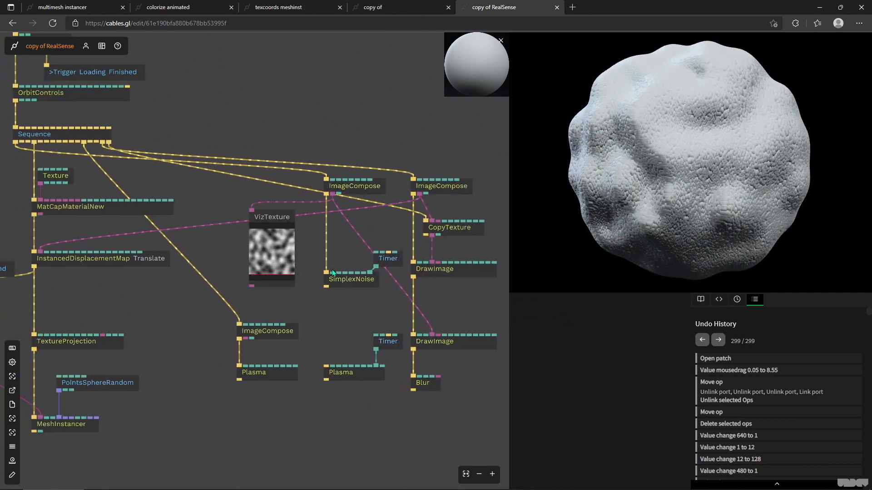
{"action": "scroll", "coordinate": [291, 263], "scroll_direction": "up", "scroll_amount": 3}
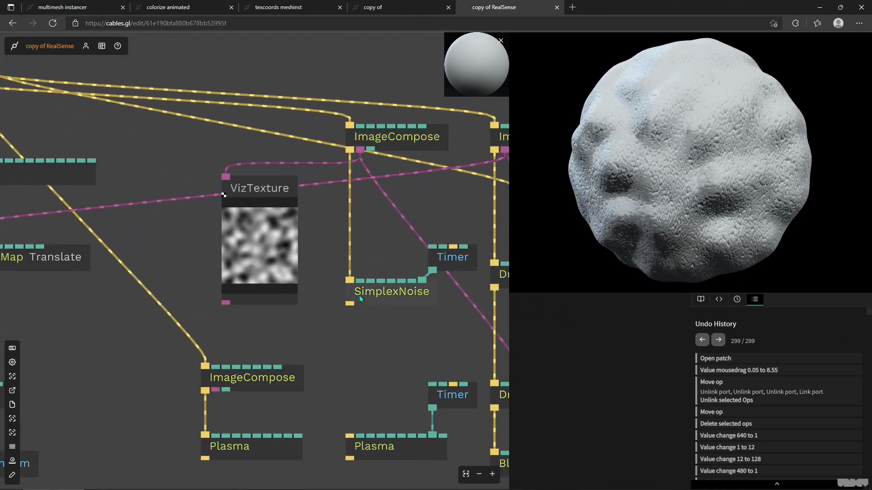
{"action": "scroll", "coordinate": [353, 323], "scroll_direction": "down", "scroll_amount": 4}
{"action": "scroll", "coordinate": [322, 295], "scroll_direction": "up", "scroll_amount": 2}
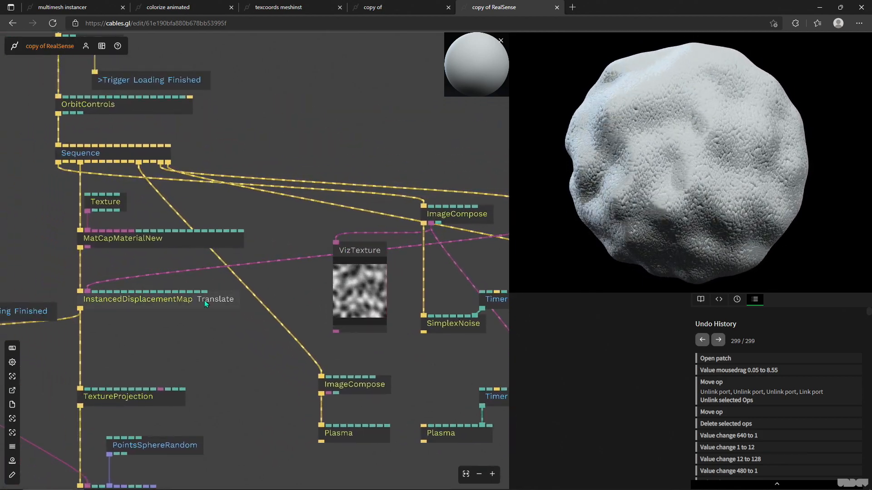
Inspect the parameters of the InstancedDisplacementMap op and of the PointsSphereRandom op feeding MeshInstancer
{"action": "left_click", "coordinate": [221, 306]}
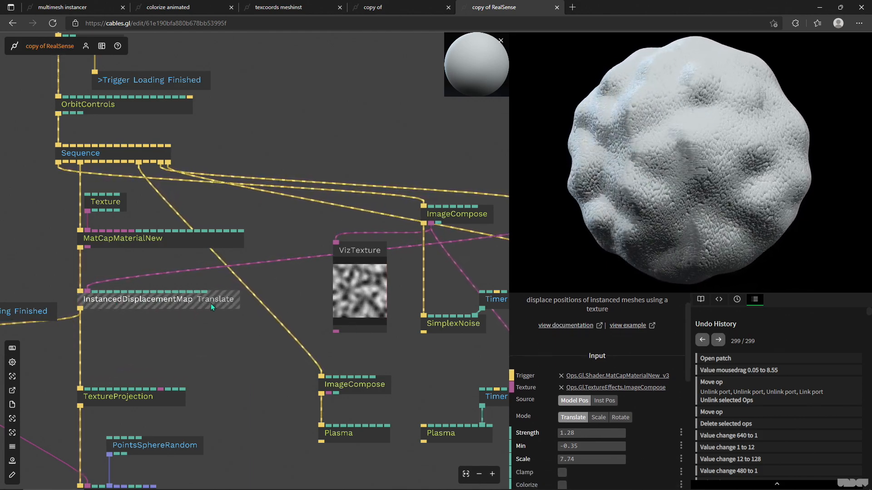
{"action": "left_click_drag", "start_coordinate": [252, 425], "coordinate": [349, 330]}
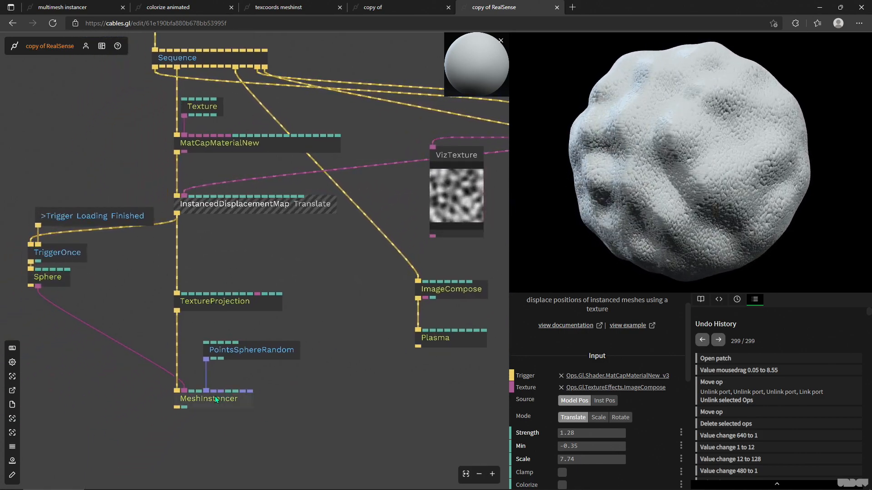
{"action": "left_click", "coordinate": [276, 349]}
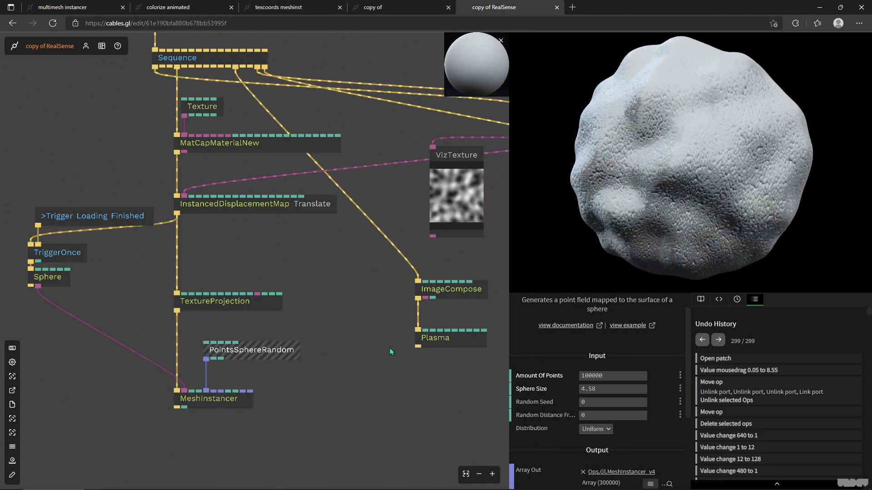
{"action": "scroll", "coordinate": [317, 261], "scroll_direction": "up", "scroll_amount": 2}
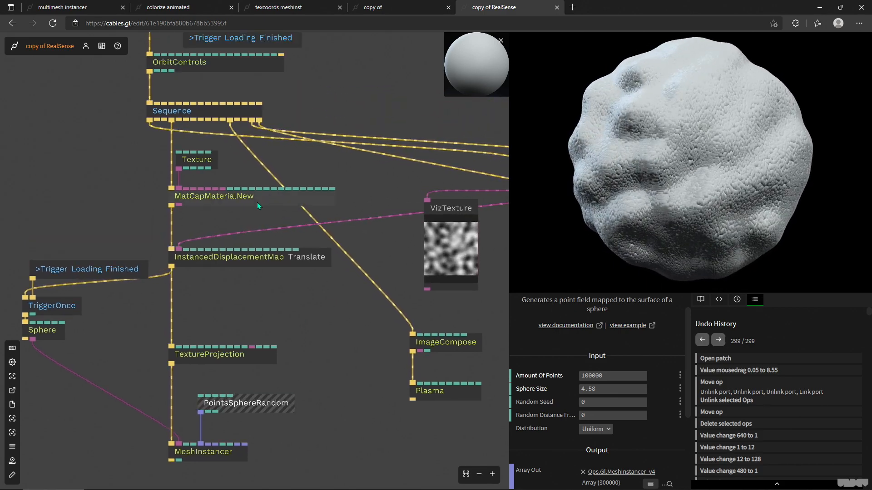
Review the InstancedDisplacementMap's full input list, from mode, strength and scale down to the channel and axis options
{"action": "left_click", "coordinate": [262, 265]}
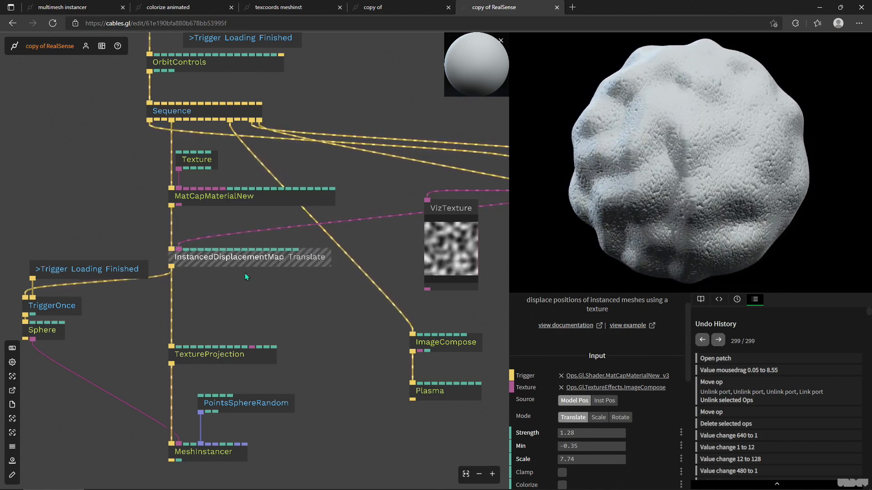
{"action": "scroll", "coordinate": [247, 275], "scroll_direction": "up", "scroll_amount": 3}
{"action": "scroll", "coordinate": [248, 275], "scroll_direction": "up", "scroll_amount": 1}
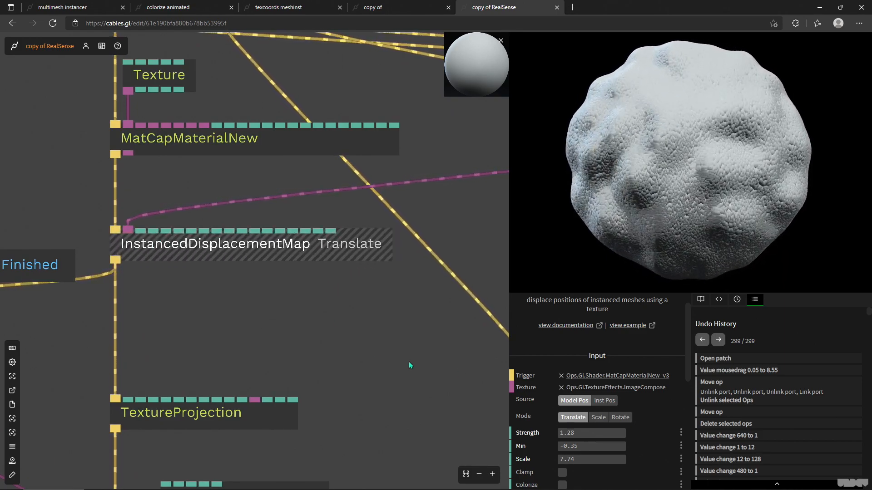
{"action": "scroll", "coordinate": [543, 347], "scroll_direction": "down", "scroll_amount": 3}
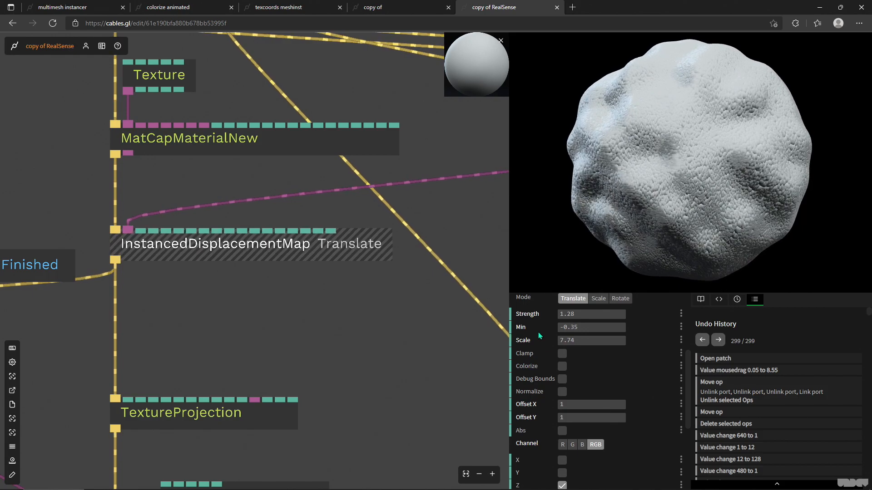
{"action": "scroll", "coordinate": [538, 331], "scroll_direction": "down", "scroll_amount": 1}
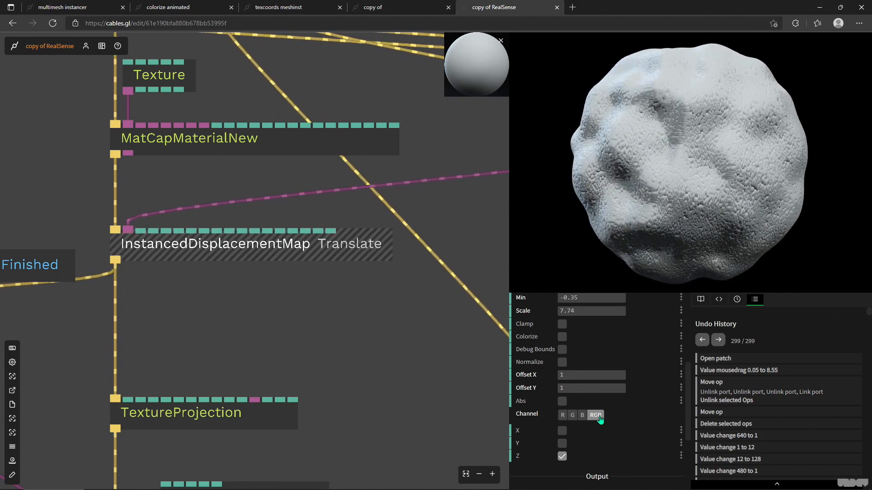
Link the SimplexNoise trigger output to the Plasma op below it and show that Plasma op's parameters
{"action": "left_click_drag", "start_coordinate": [402, 333], "coordinate": [226, 308]}
{"action": "left_click_drag", "start_coordinate": [454, 303], "coordinate": [305, 289]}
{"action": "scroll", "coordinate": [393, 289], "scroll_direction": "down", "scroll_amount": 1}
{"action": "scroll", "coordinate": [393, 289], "scroll_direction": "down", "scroll_amount": 2}
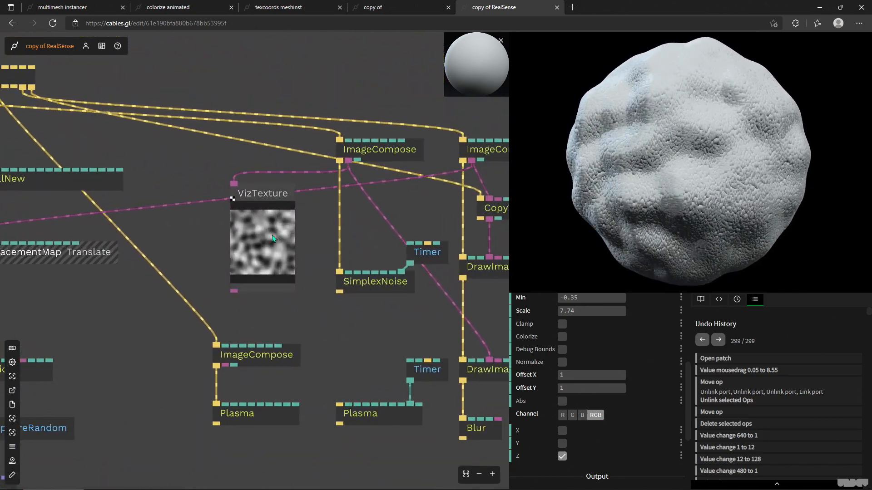
{"action": "left_click_drag", "start_coordinate": [333, 247], "coordinate": [359, 259]}
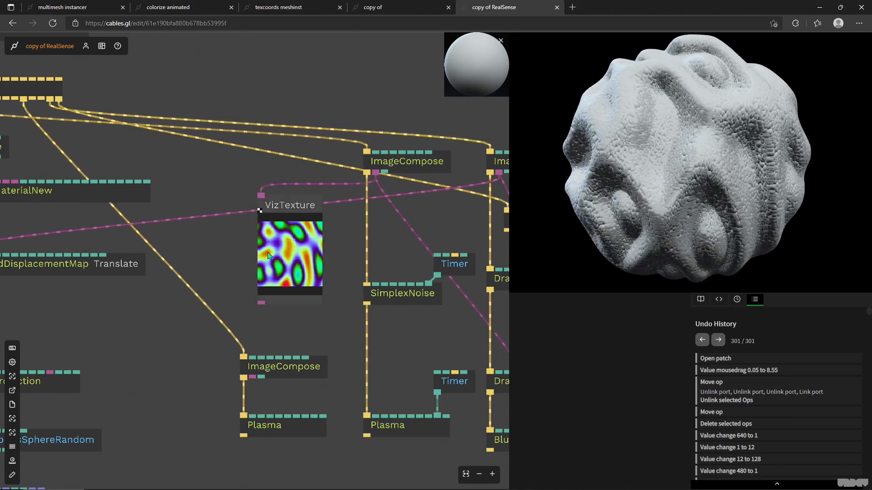
{"action": "left_click", "coordinate": [391, 426]}
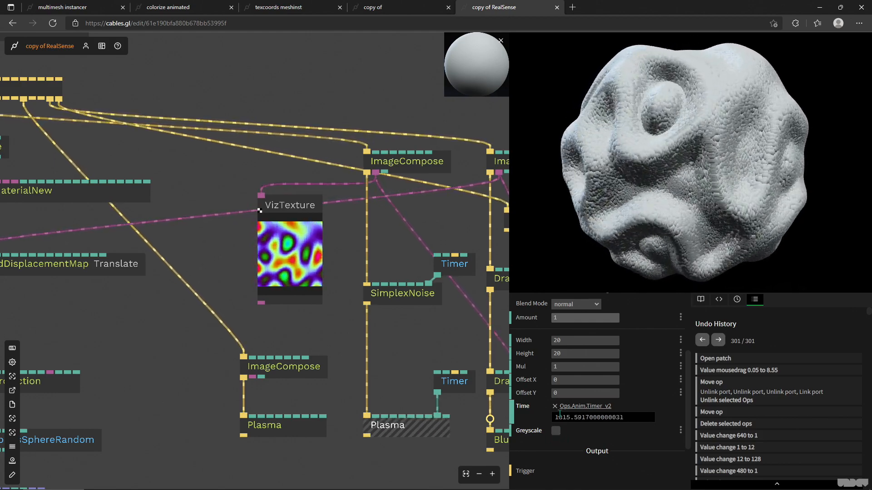
Enable Colorize on the InstancedDisplacementMap op
{"action": "left_click_drag", "start_coordinate": [318, 313], "coordinate": [451, 333]}
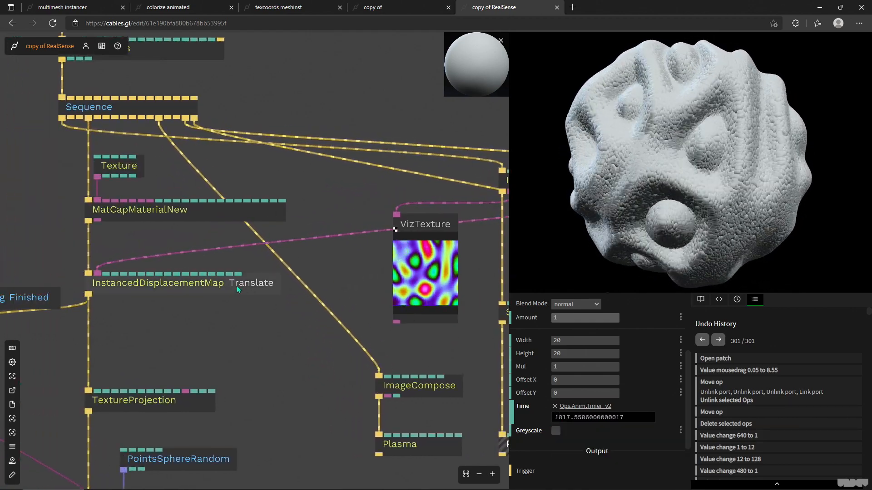
{"action": "left_click", "coordinate": [236, 285]}
{"action": "left_click_drag", "start_coordinate": [651, 163], "coordinate": [673, 178]}
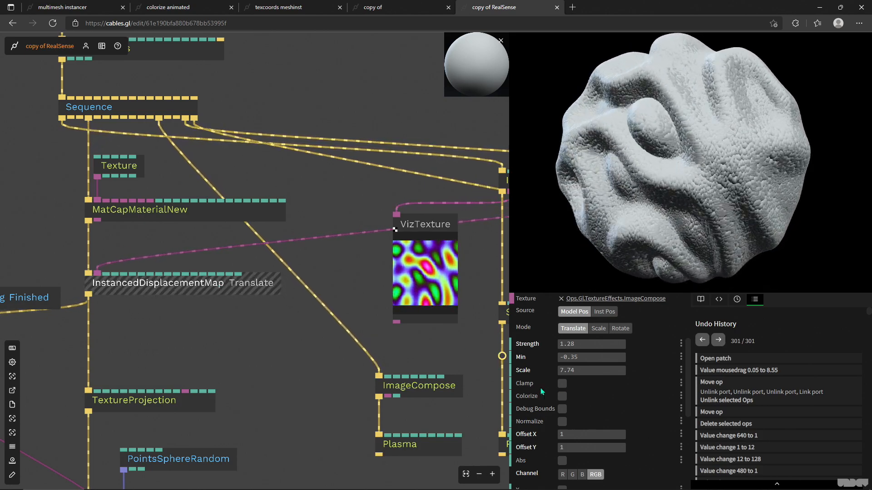
{"action": "scroll", "coordinate": [544, 392], "scroll_direction": "down", "scroll_amount": 1}
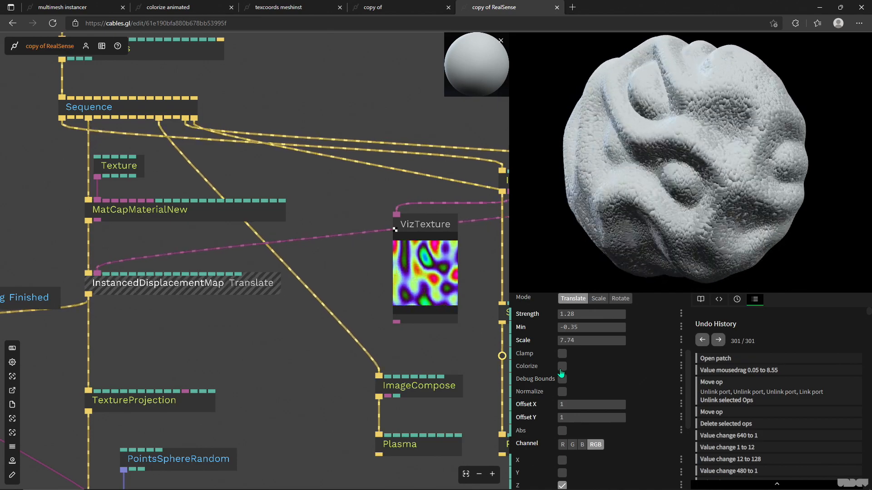
{"action": "left_click", "coordinate": [562, 367]}
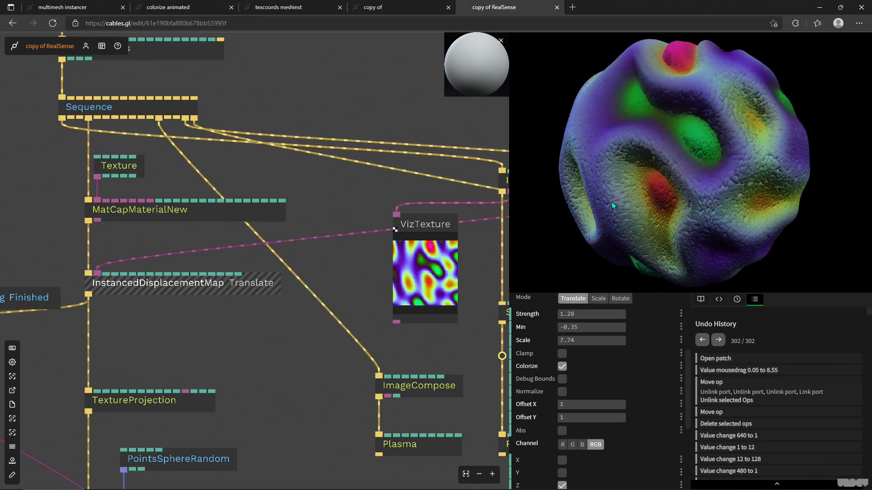
{"action": "mouse_move", "coordinate": [665, 192]}
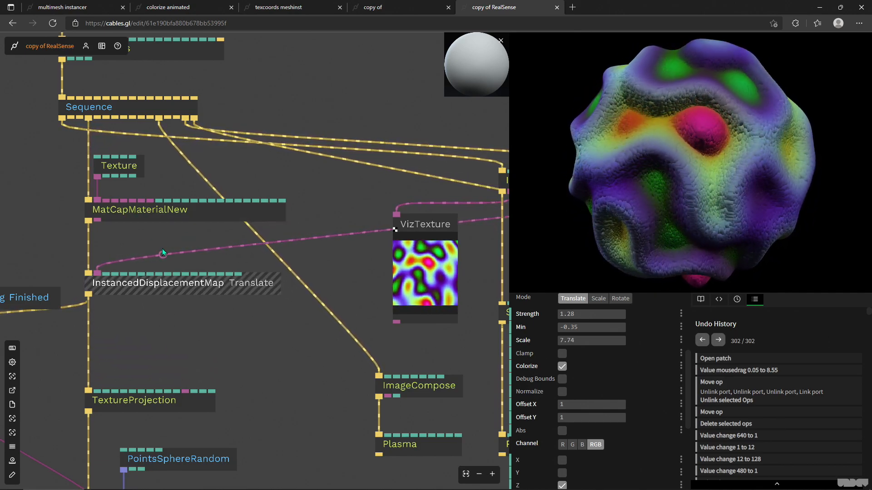
Unlink MatCapMaterialNew from the render chain and insert a BasicMaterial op between Sequence and InstancedDisplacementMap
{"action": "scroll", "coordinate": [162, 249], "scroll_direction": "left", "scroll_amount": 5}
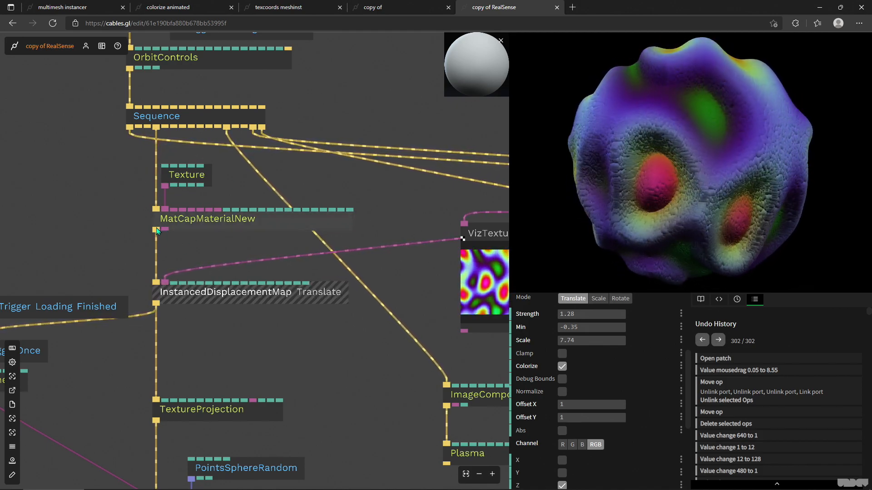
{"action": "right_click", "coordinate": [157, 230]}
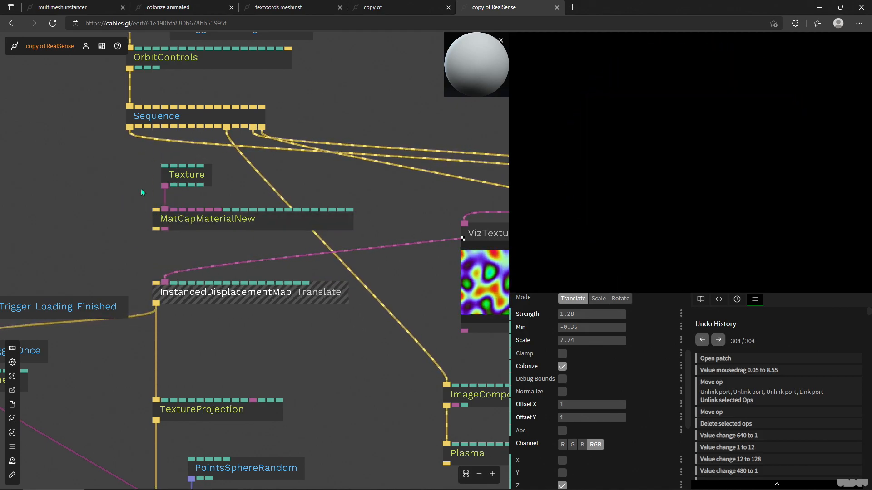
{"action": "left_click_drag", "start_coordinate": [139, 267], "coordinate": [91, 214]}
{"action": "type", "text": "basic"}
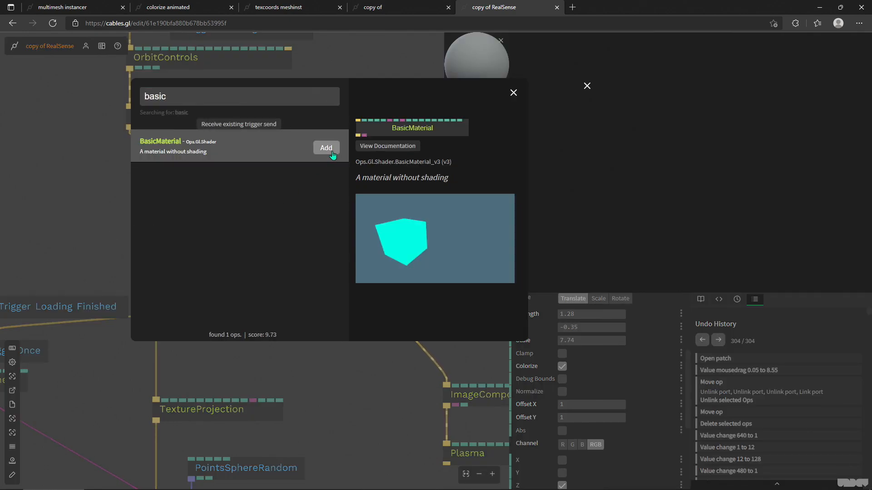
{"action": "left_click", "coordinate": [326, 148]}
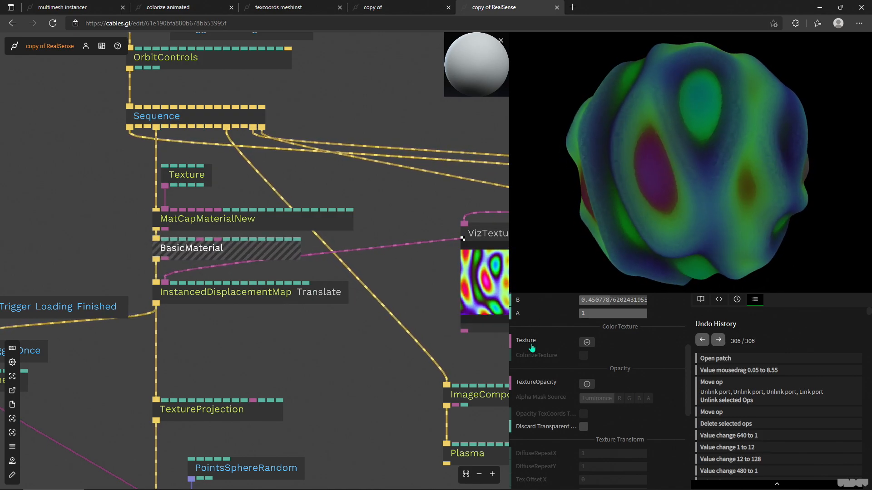
Set the BasicMaterial colour to white (#ffffff)
{"action": "scroll", "coordinate": [583, 380], "scroll_direction": "down", "scroll_amount": 3}
{"action": "scroll", "coordinate": [571, 372], "scroll_direction": "up", "scroll_amount": 3}
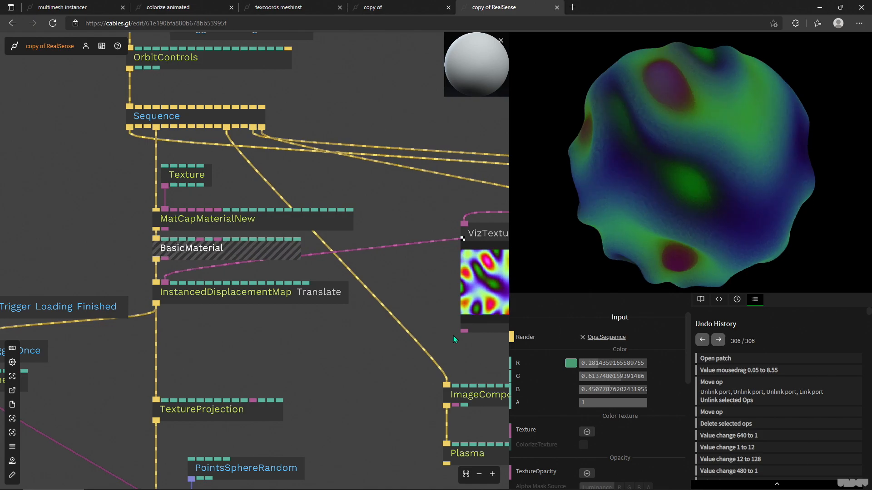
{"action": "left_click", "coordinate": [570, 364]}
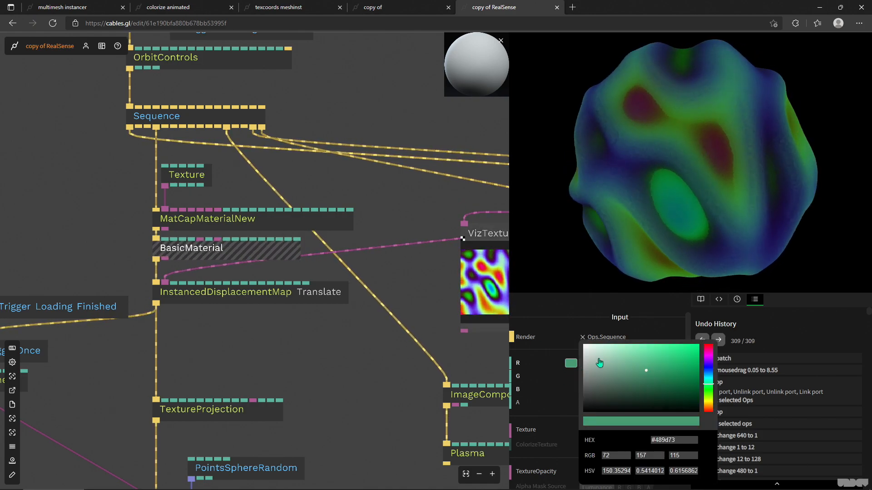
{"action": "left_click_drag", "start_coordinate": [599, 363], "coordinate": [582, 343]}
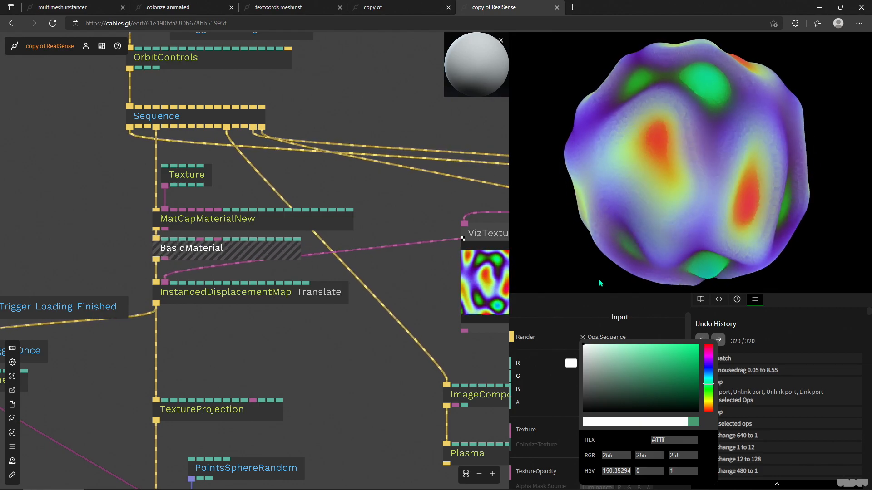
Show the InstancedDisplacementMap op's parameters and examine the colorized displacement in the render view
{"action": "left_click_drag", "start_coordinate": [419, 301], "coordinate": [378, 276]}
{"action": "left_click", "coordinate": [236, 266]}
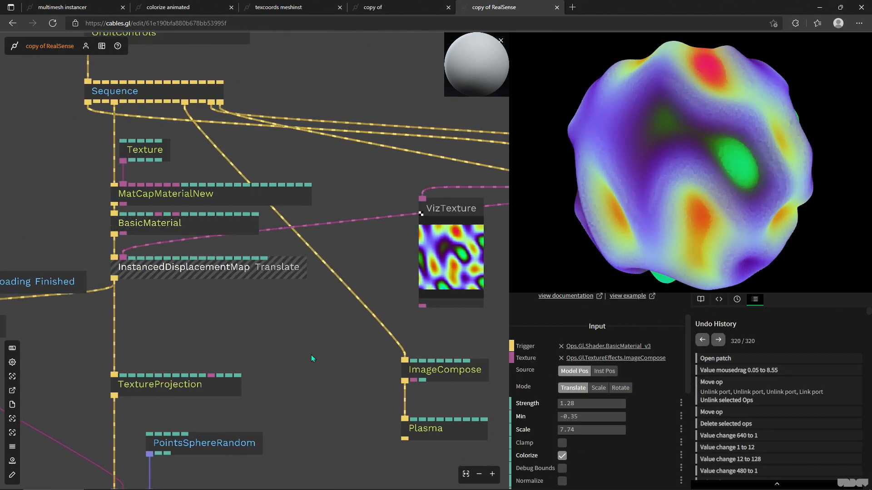
{"action": "left_click_drag", "start_coordinate": [311, 355], "coordinate": [269, 316]}
{"action": "scroll", "coordinate": [546, 434], "scroll_direction": "down", "scroll_amount": 1}
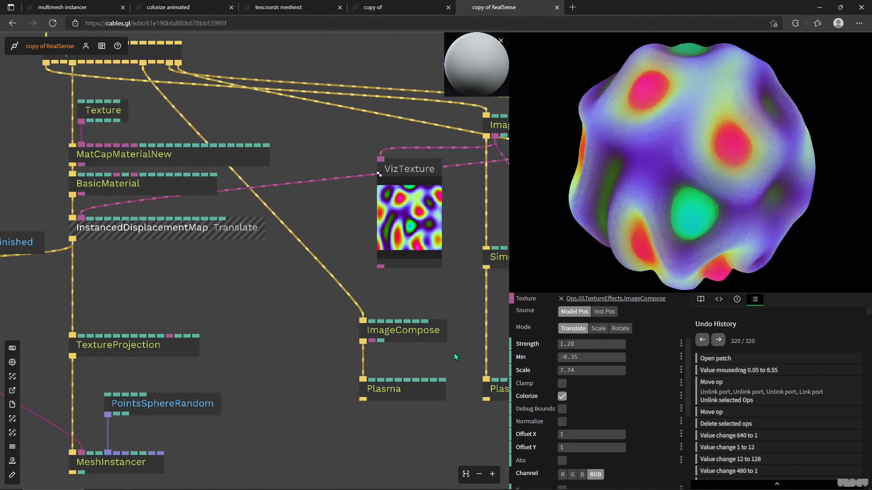
{"action": "left_click_drag", "start_coordinate": [690, 129], "coordinate": [661, 169]}
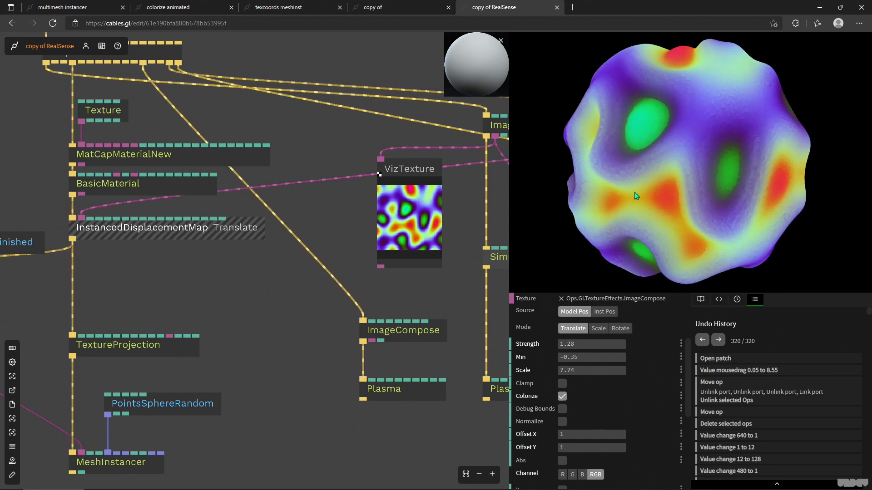
{"action": "left_click_drag", "start_coordinate": [230, 266], "coordinate": [275, 275]}
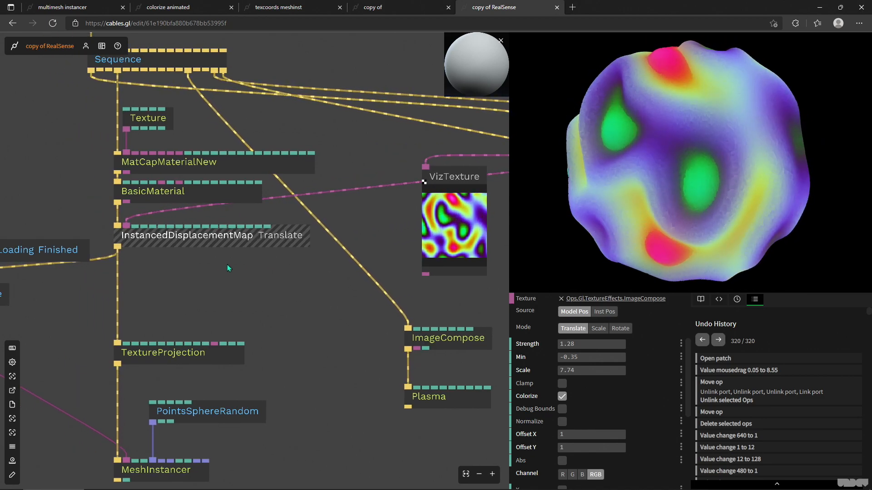
Switch to the "copy of" patch and add a VizTexture op linked to the texture output of ImageCompose above PolkaDotNoise
{"action": "left_click", "coordinate": [394, 8]}
{"action": "left_click_drag", "start_coordinate": [365, 403], "coordinate": [343, 420]}
{"action": "left_click_drag", "start_coordinate": [334, 223], "coordinate": [295, 391]}
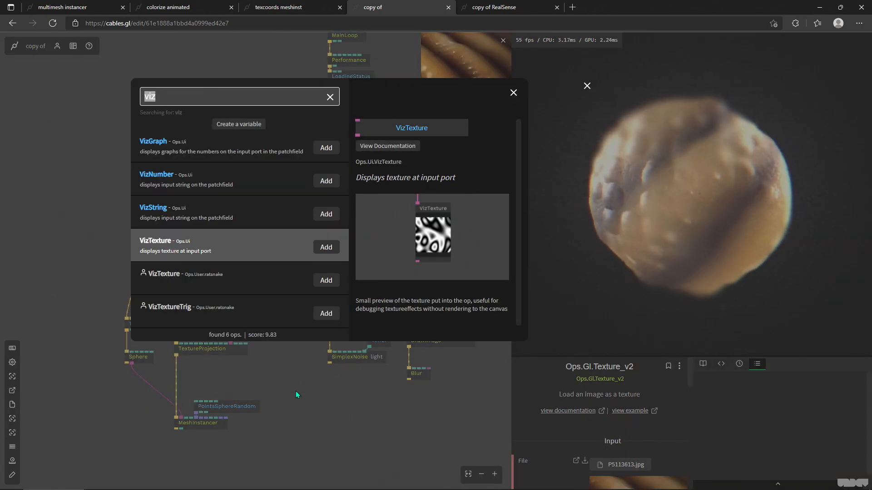
{"action": "type", "text": "vizte"}
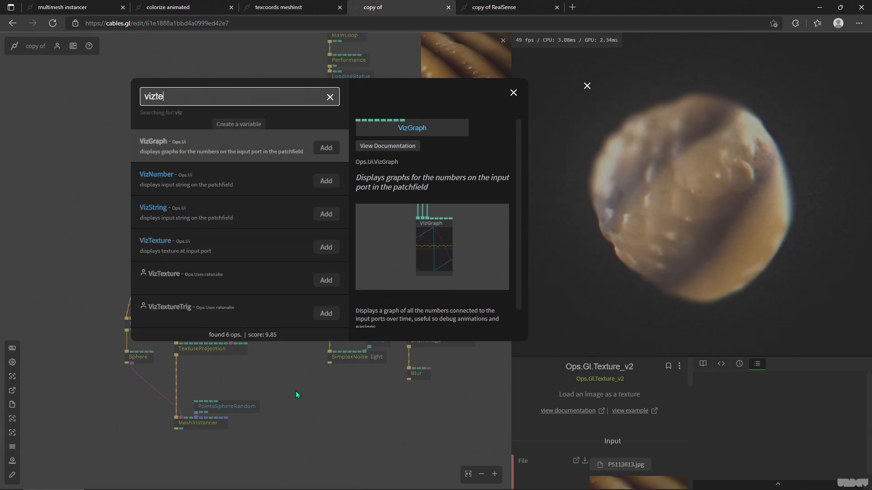
{"action": "key", "text": "Return"}
{"action": "scroll", "coordinate": [338, 448], "scroll_direction": "up", "scroll_amount": 6}
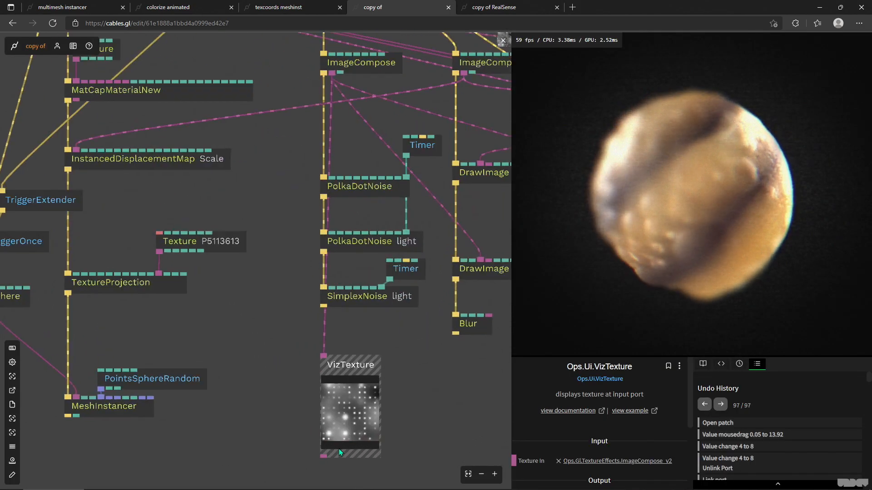
{"action": "scroll", "coordinate": [436, 350], "scroll_direction": "down", "scroll_amount": 6}
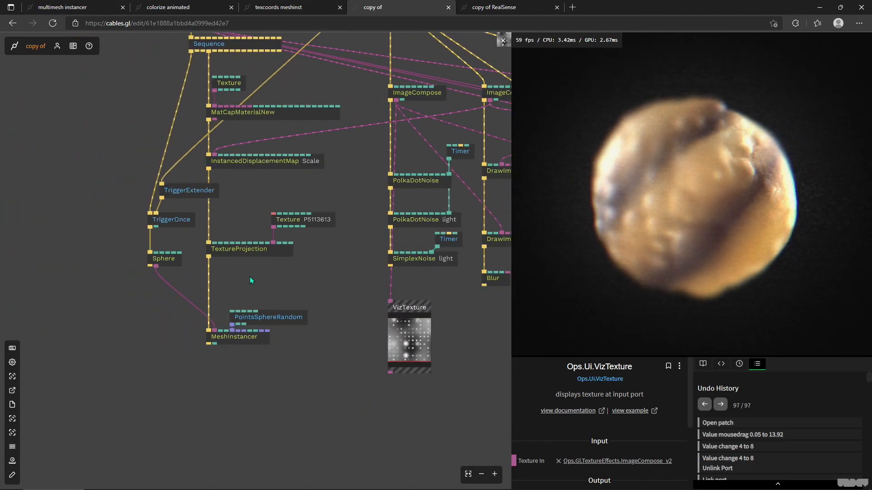
{"action": "left_click_drag", "start_coordinate": [264, 275], "coordinate": [288, 313]}
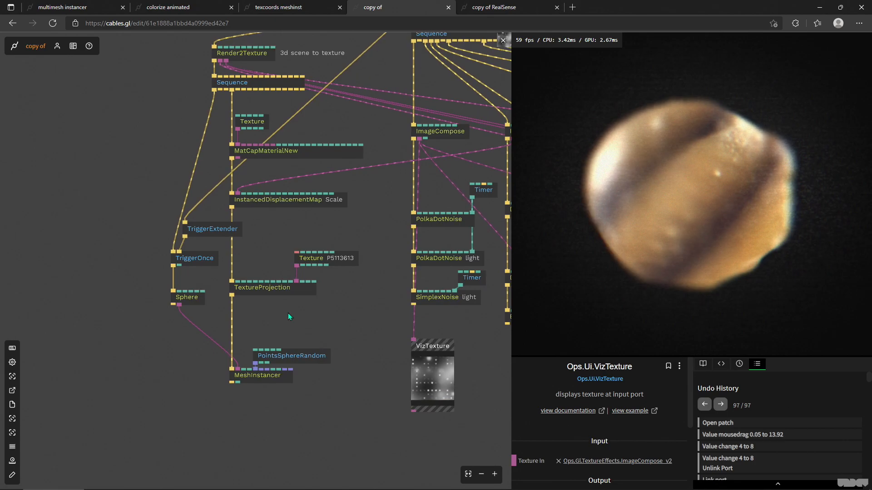
Review the InstancedDisplacementMap op's parameters in this patch, and return to the "copy of RealSense" patch
{"action": "left_click", "coordinate": [306, 203]}
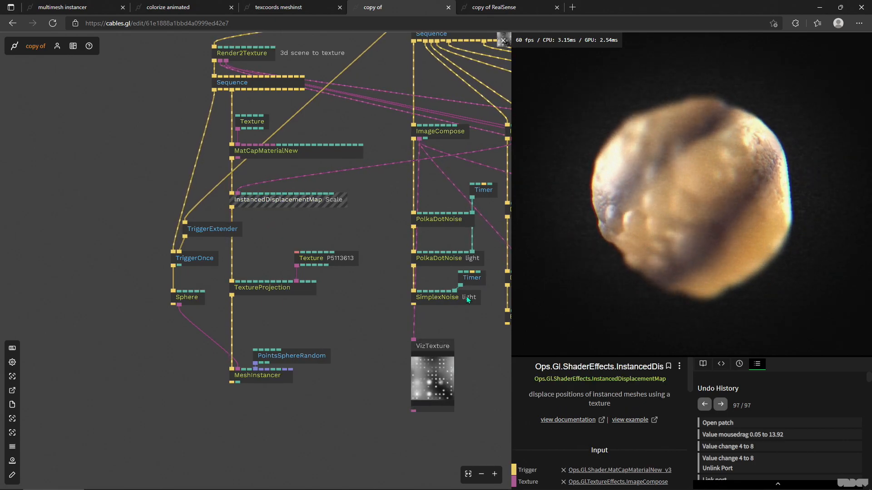
{"action": "scroll", "coordinate": [565, 436], "scroll_direction": "down", "scroll_amount": 3}
{"action": "scroll", "coordinate": [564, 409], "scroll_direction": "down", "scroll_amount": 3}
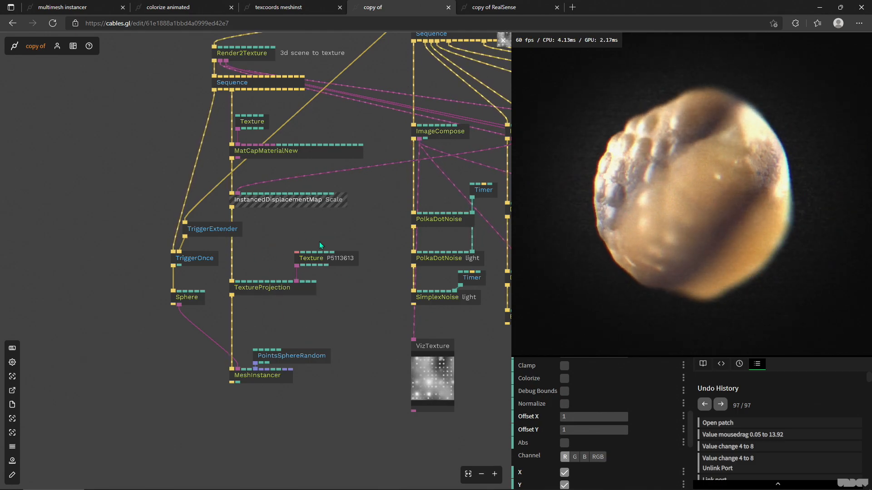
{"action": "left_click", "coordinate": [495, 7]}
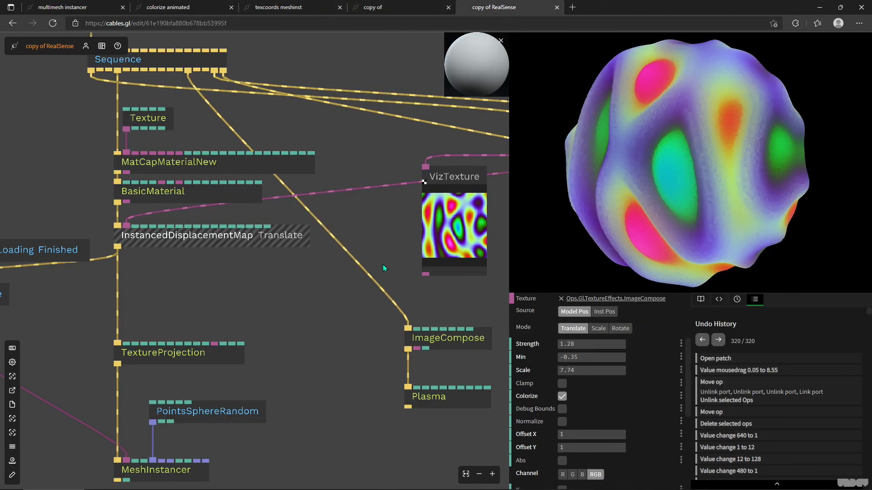
Duplicate InstancedDisplacementMap above TextureProjection, set the copy's Strength and Min to 0, and link its Texture input to the ImageCompose above the nearby Plasma
{"action": "left_click_drag", "start_coordinate": [313, 258], "coordinate": [270, 265]}
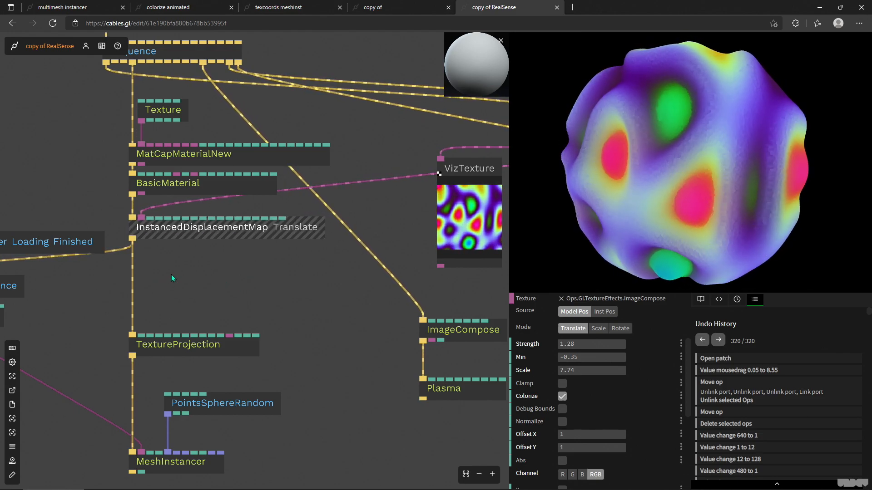
{"action": "key", "text": "ctrl+c"}
{"action": "key", "text": "ctrl+v"}
{"action": "left_click_drag", "start_coordinate": [200, 287], "coordinate": [137, 285]}
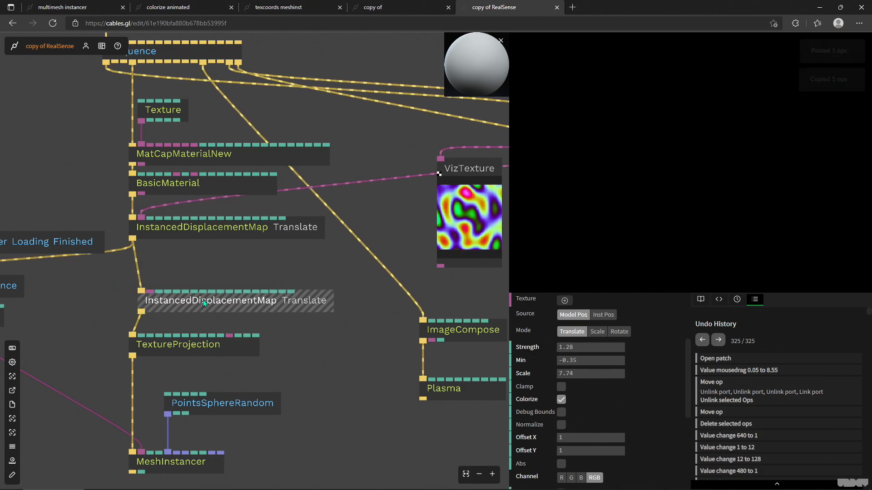
{"action": "left_click_drag", "start_coordinate": [195, 285], "coordinate": [195, 284]}
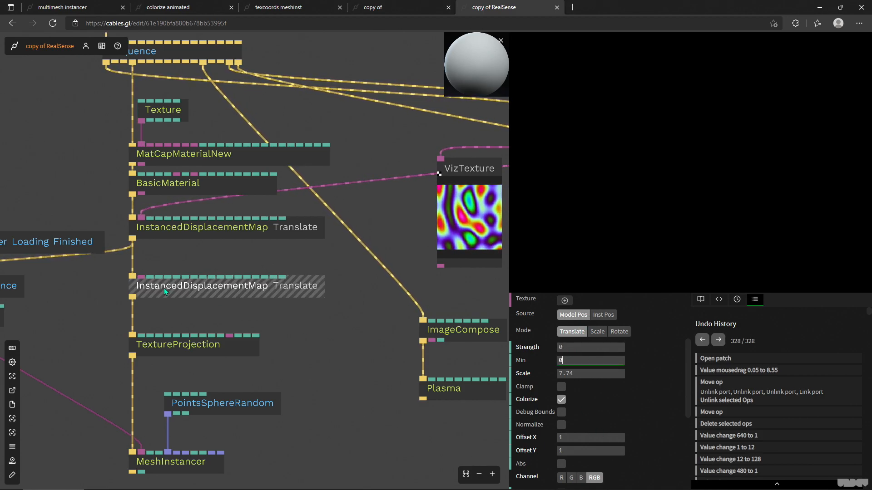
{"action": "left_click_drag", "start_coordinate": [141, 276], "coordinate": [432, 341]}
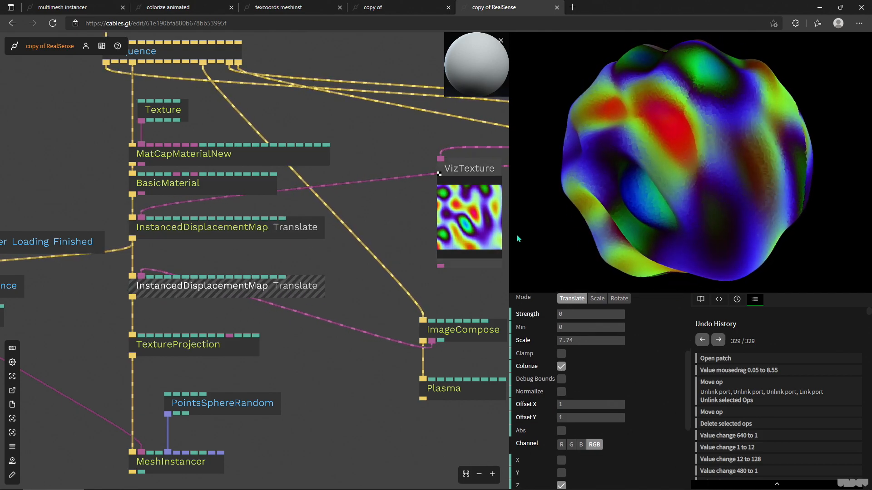
Disable Colorize on the upper InstancedDisplacementMap op and show the lower copy's parameters
{"action": "left_click", "coordinate": [296, 226]}
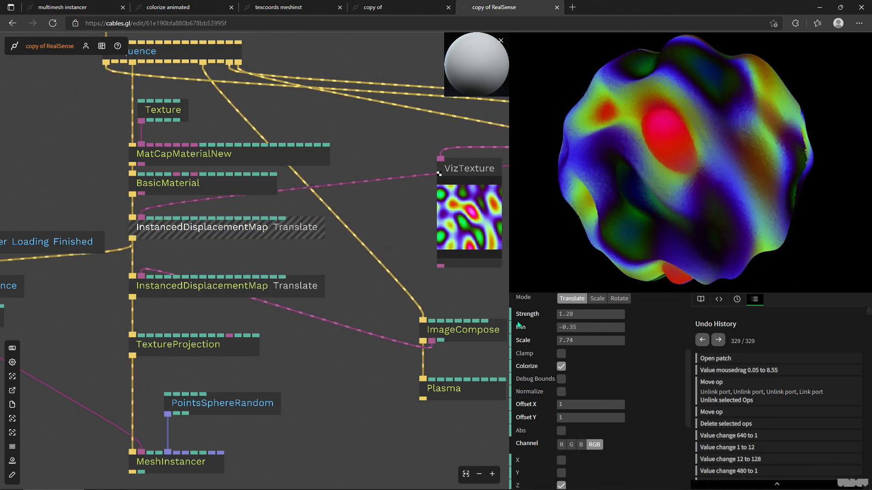
{"action": "left_click", "coordinate": [562, 367]}
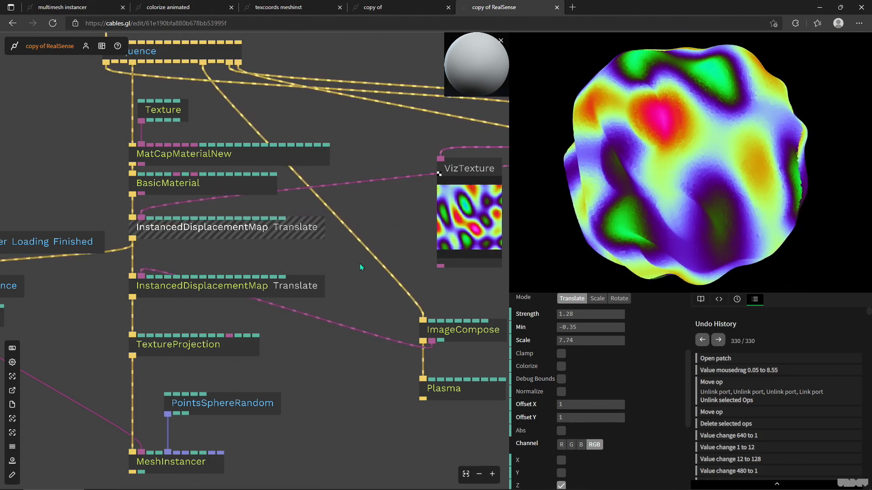
{"action": "left_click", "coordinate": [243, 290]}
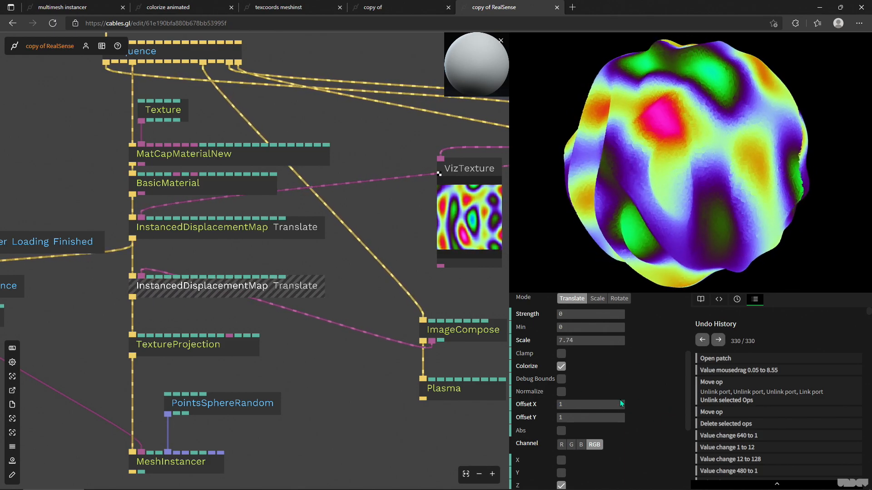
Set Mul to 0.41 on the Plasma op under the nearby ImageCompose
{"action": "left_click", "coordinate": [455, 389]}
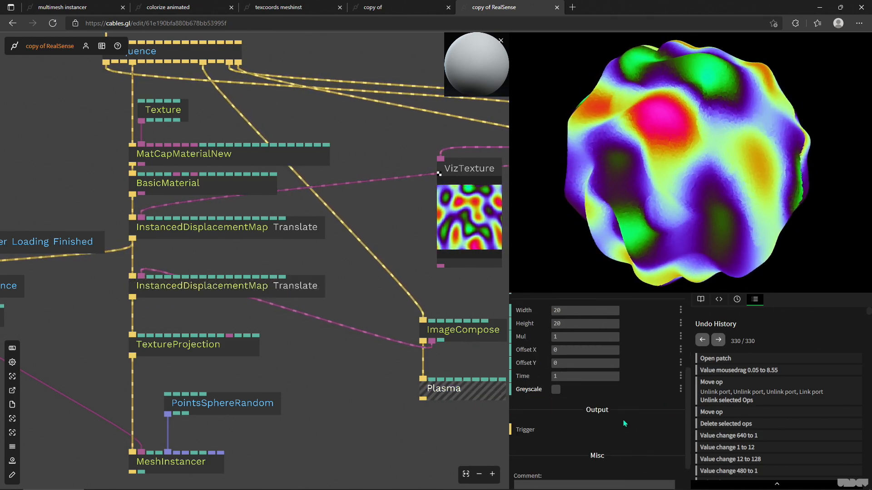
{"action": "scroll", "coordinate": [577, 354], "scroll_direction": "up", "scroll_amount": 1}
{"action": "mouse_move", "coordinate": [580, 365]}
{"action": "left_mouse_down"}
{"action": "mouse_move", "coordinate": [563, 365]}
{"action": "mouse_move", "coordinate": [587, 365]}
{"action": "mouse_move", "coordinate": [564, 365]}
{"action": "mouse_move", "coordinate": [574, 365]}
{"action": "left_mouse_up"}
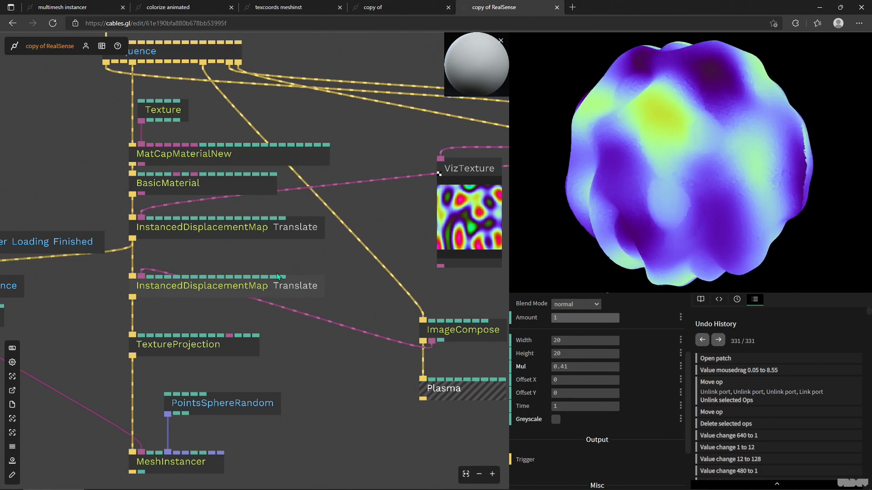
{"action": "left_click_drag", "start_coordinate": [287, 258], "coordinate": [328, 278]}
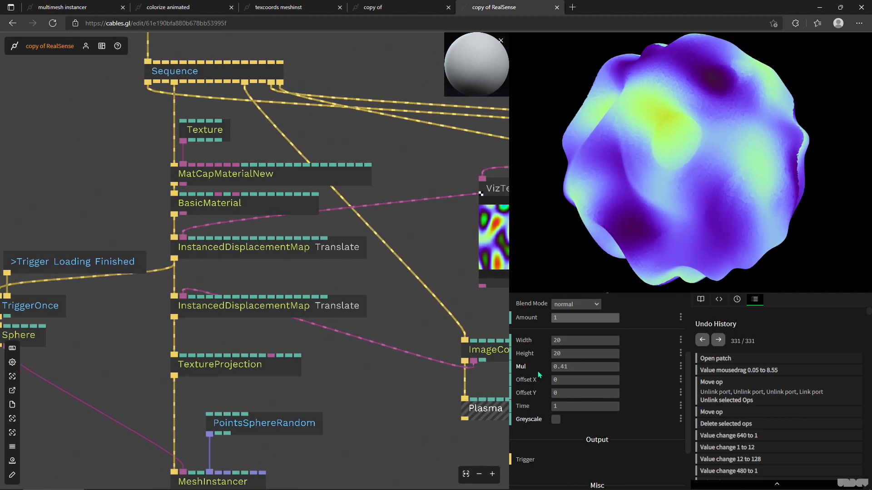
Unlink the lower InstancedDisplacementMap copy from the render chain and delete it
{"action": "left_click", "coordinate": [319, 310]}
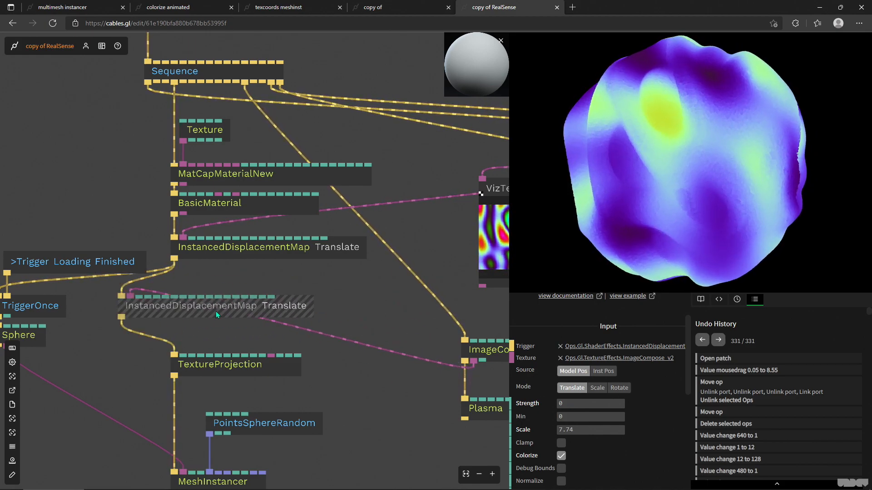
{"action": "left_click_drag", "start_coordinate": [188, 314], "coordinate": [407, 322]}
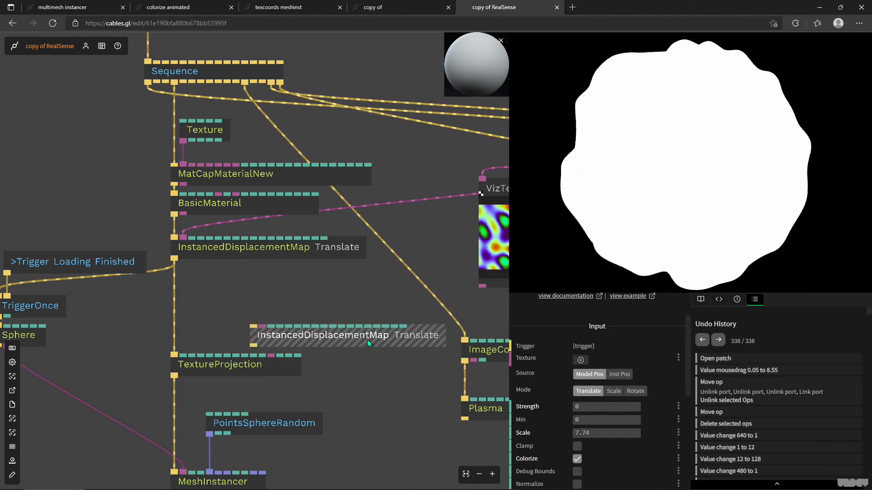
{"action": "key", "text": "Delete"}
{"action": "left_click", "coordinate": [290, 251]}
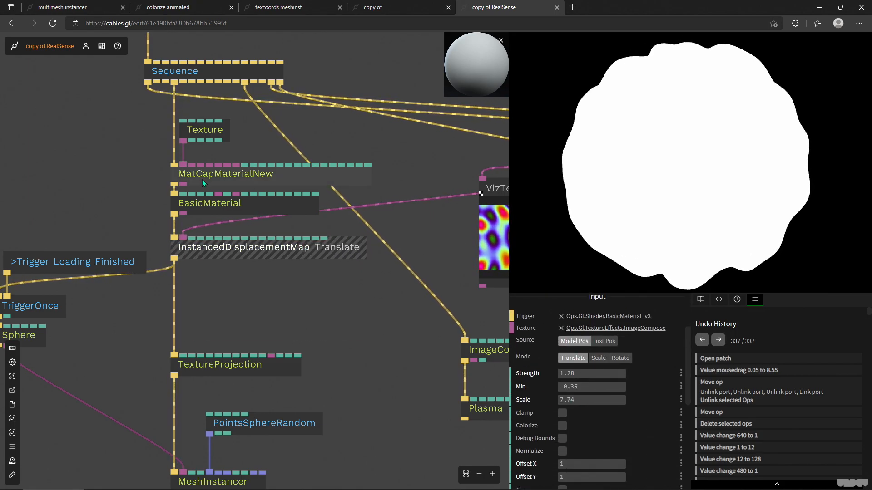
Remove BasicMaterial from the patch, insert MatCapMaterialNew between Sequence and InstancedDisplacementMap, and align it and its Texture op
{"action": "left_click_drag", "start_coordinate": [190, 203], "coordinate": [176, 202]}
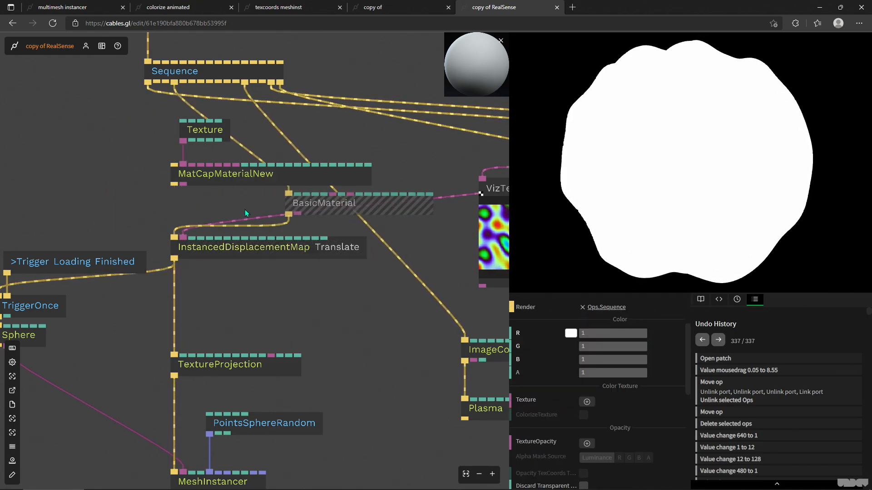
{"action": "left_click_drag", "start_coordinate": [190, 177], "coordinate": [176, 174]}
{"action": "left_click", "coordinate": [99, 119]}
{"action": "key", "text": "Delete"}
{"action": "left_click_drag", "start_coordinate": [316, 371], "coordinate": [305, 299]}
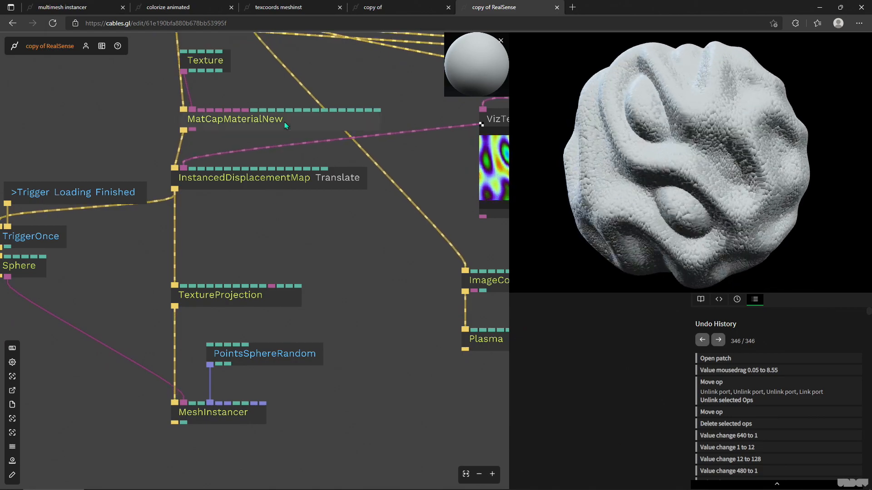
{"action": "left_click_drag", "start_coordinate": [284, 123], "coordinate": [279, 122]}
{"action": "left_click_drag", "start_coordinate": [212, 58], "coordinate": [222, 57]}
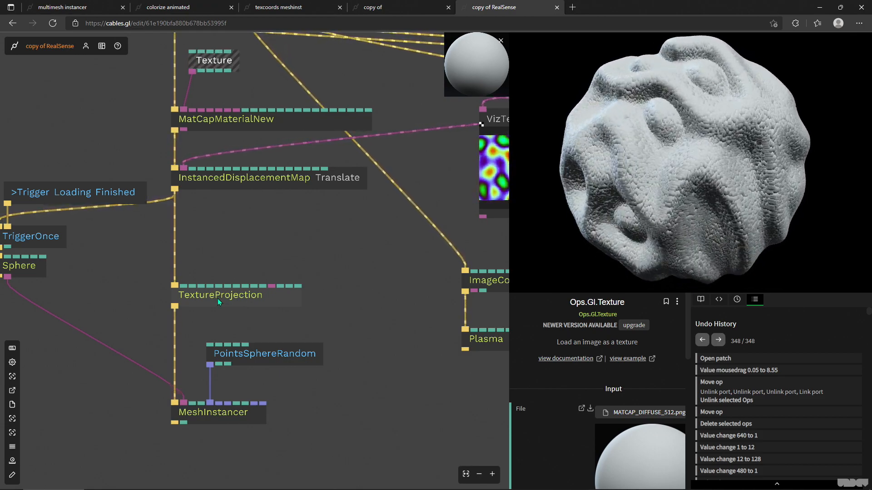
Link TextureProjection's texture input to the ImageCompose above Plasma and set its Amount to 1
{"action": "left_click_drag", "start_coordinate": [323, 307], "coordinate": [280, 309]}
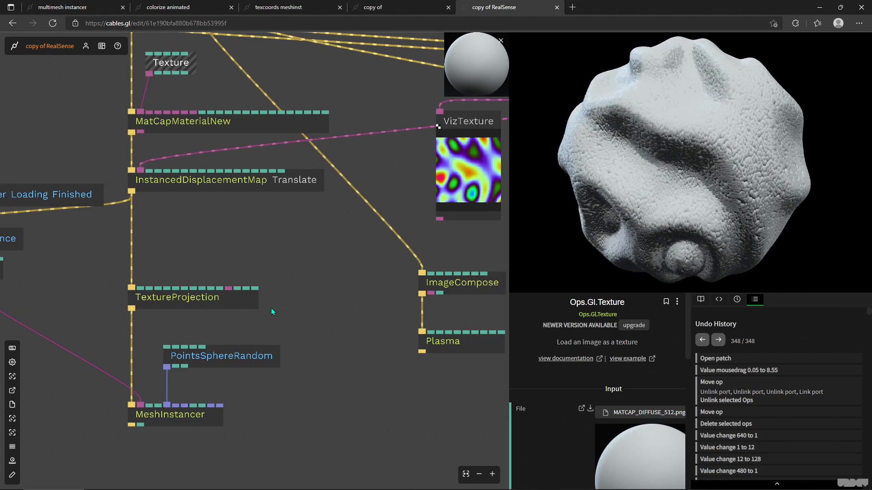
{"action": "left_click", "coordinate": [236, 304]}
{"action": "scroll", "coordinate": [543, 403], "scroll_direction": "down", "scroll_amount": 2}
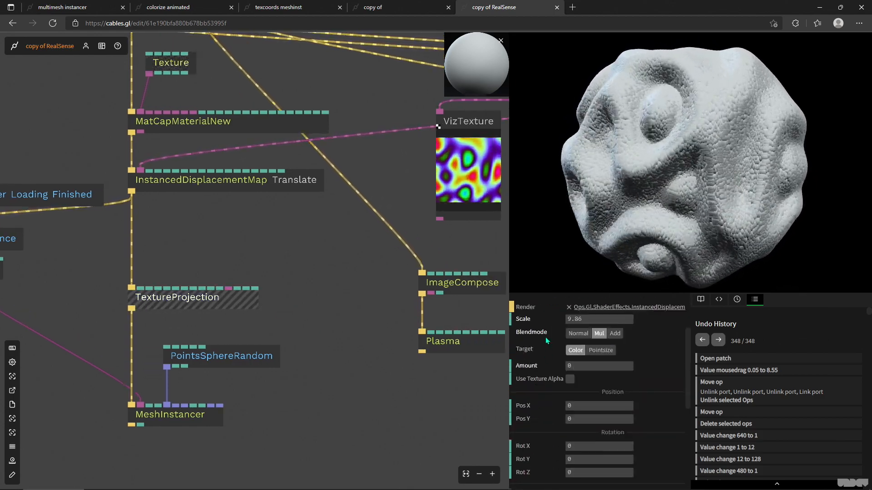
{"action": "scroll", "coordinate": [552, 401], "scroll_direction": "up", "scroll_amount": 2}
{"action": "scroll", "coordinate": [552, 400], "scroll_direction": "down", "scroll_amount": 2}
{"action": "scroll", "coordinate": [551, 399], "scroll_direction": "up", "scroll_amount": 3}
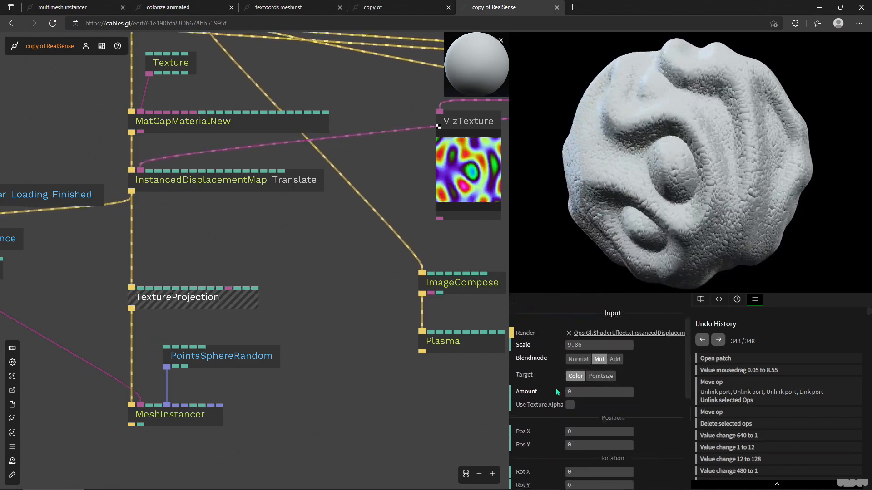
{"action": "left_click_drag", "start_coordinate": [241, 291], "coordinate": [230, 299]}
{"action": "mouse_move", "coordinate": [578, 397]}
{"action": "left_mouse_down"}
{"action": "mouse_move", "coordinate": [608, 396]}
{"action": "mouse_move", "coordinate": [589, 388]}
{"action": "left_mouse_up"}
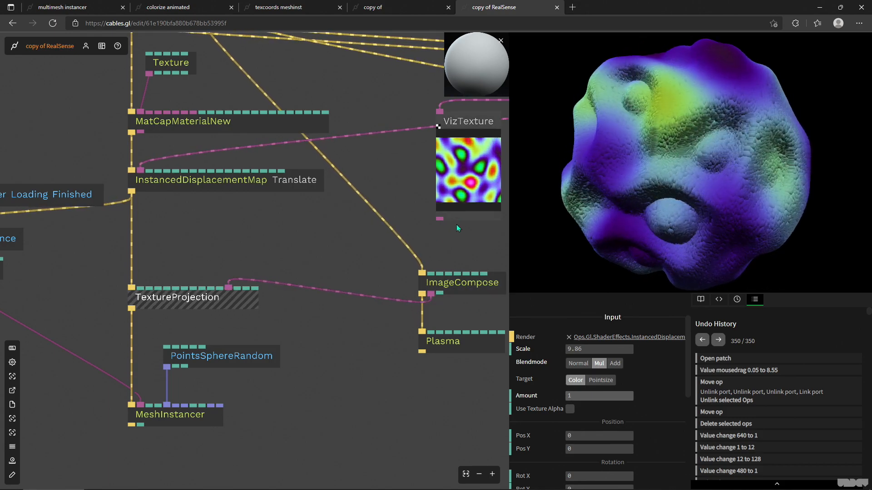
Add a VizTexture op linked to the texture output of the ImageCompose that feeds TextureProjection
{"action": "scroll", "coordinate": [427, 233], "scroll_direction": "right", "scroll_amount": 3}
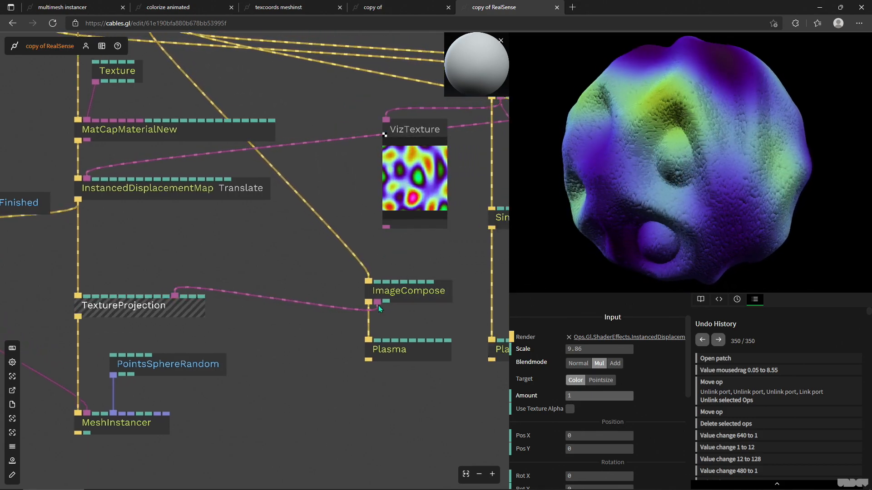
{"action": "left_click_drag", "start_coordinate": [377, 302], "coordinate": [317, 364]}
{"action": "type", "text": "vizt"}
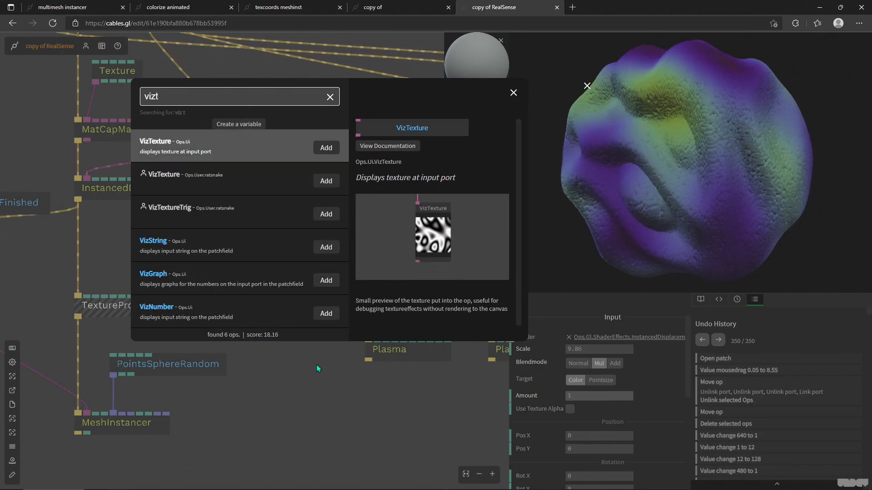
{"action": "key", "text": "Return"}
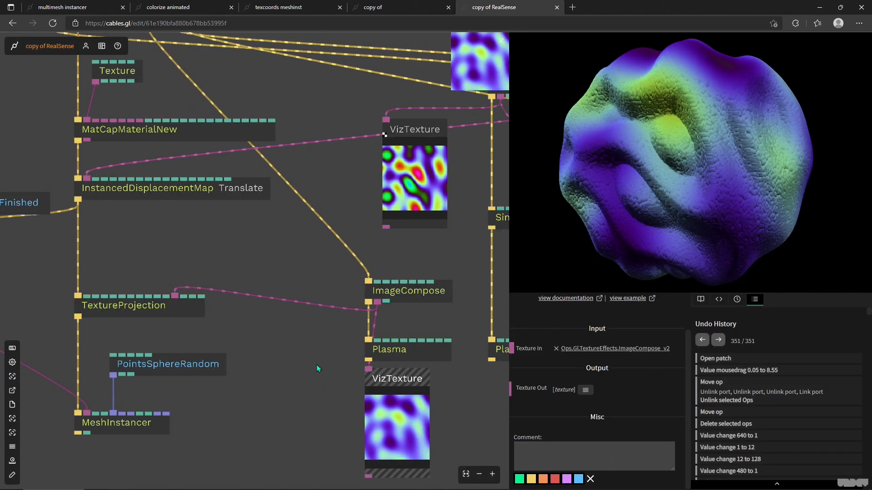
Move VizTexture between TextureProjection and ImageCompose, and set TextureProjection's Rot X to 14.07 and Rot Y to -15.5
{"action": "left_click_drag", "start_coordinate": [410, 381], "coordinate": [320, 313]}
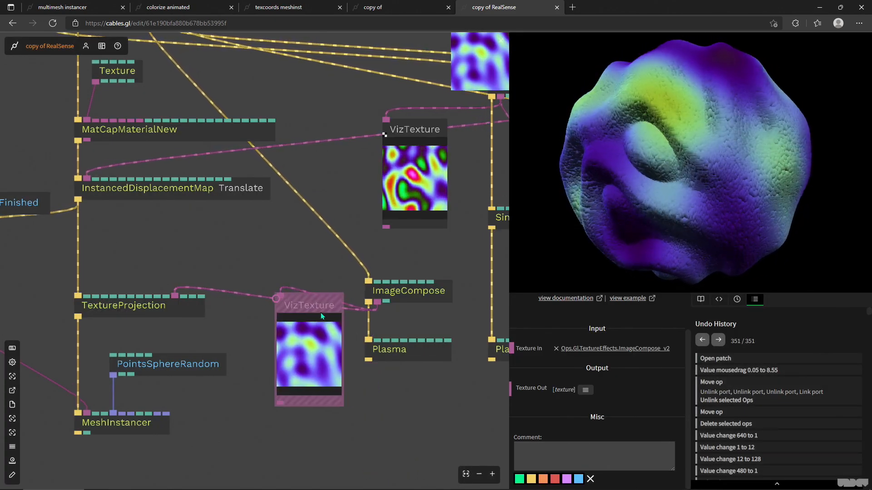
{"action": "left_click", "coordinate": [146, 308]}
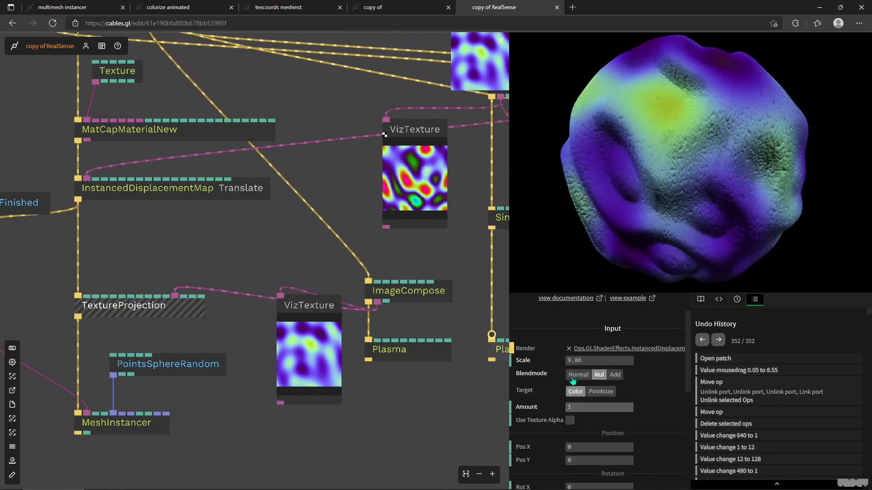
{"action": "scroll", "coordinate": [563, 377], "scroll_direction": "down", "scroll_amount": 3}
{"action": "left_click_drag", "start_coordinate": [581, 369], "coordinate": [867, 368]}
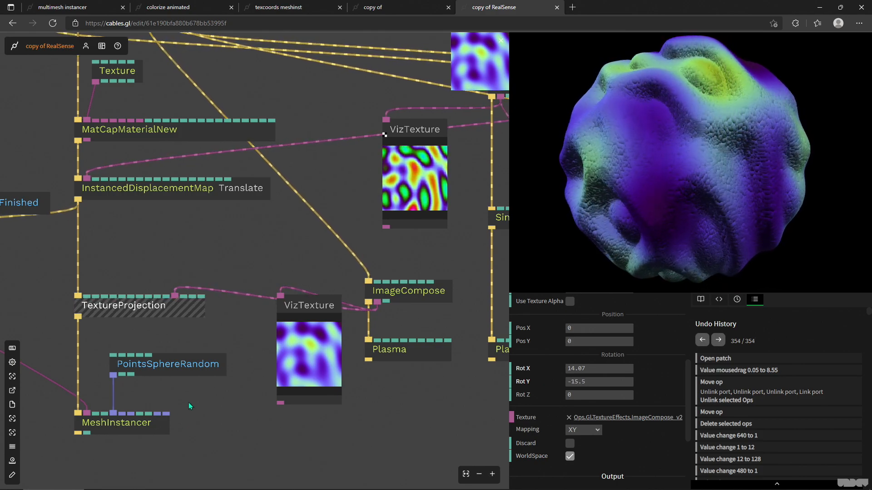
Move the lower VizTexture below the texture link and set TextureProjection's Pos X to -0.02
{"action": "left_click_drag", "start_coordinate": [187, 403], "coordinate": [243, 405]}
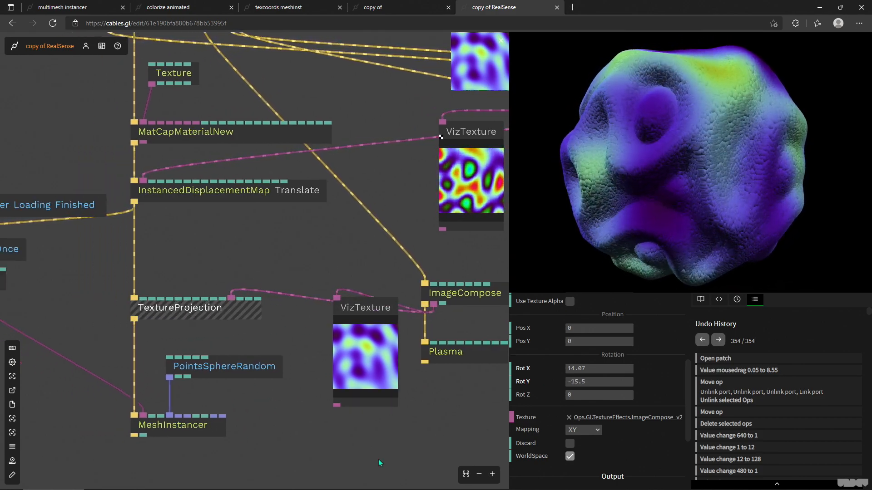
{"action": "left_click_drag", "start_coordinate": [374, 312], "coordinate": [366, 339]}
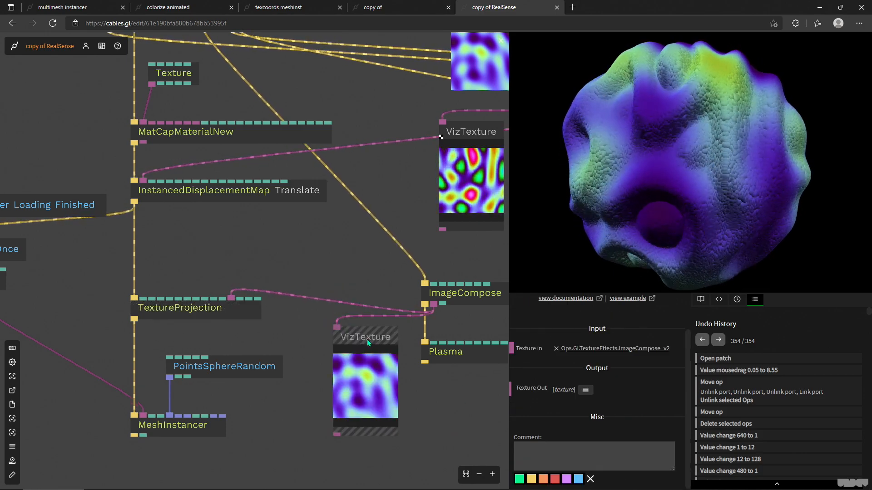
{"action": "left_click", "coordinate": [232, 310]}
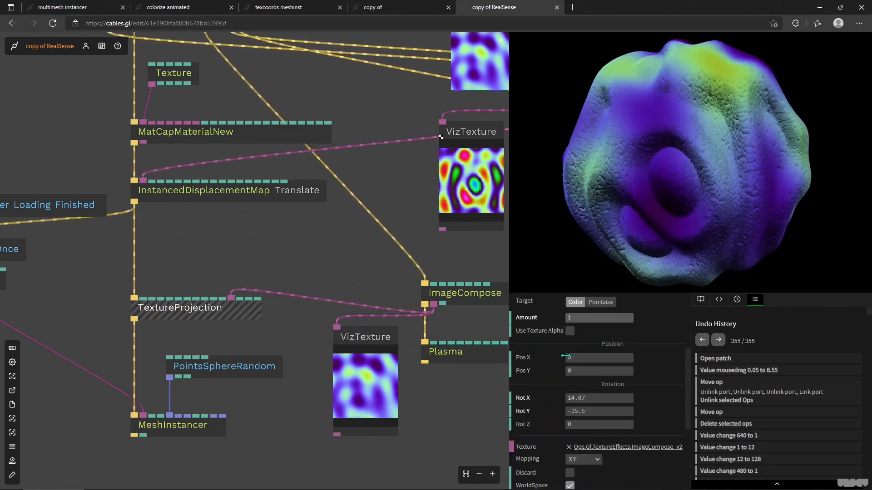
{"action": "mouse_move", "coordinate": [584, 358]}
{"action": "left_mouse_down"}
{"action": "mouse_move", "coordinate": [618, 358]}
{"action": "mouse_move", "coordinate": [584, 358]}
{"action": "left_mouse_up"}
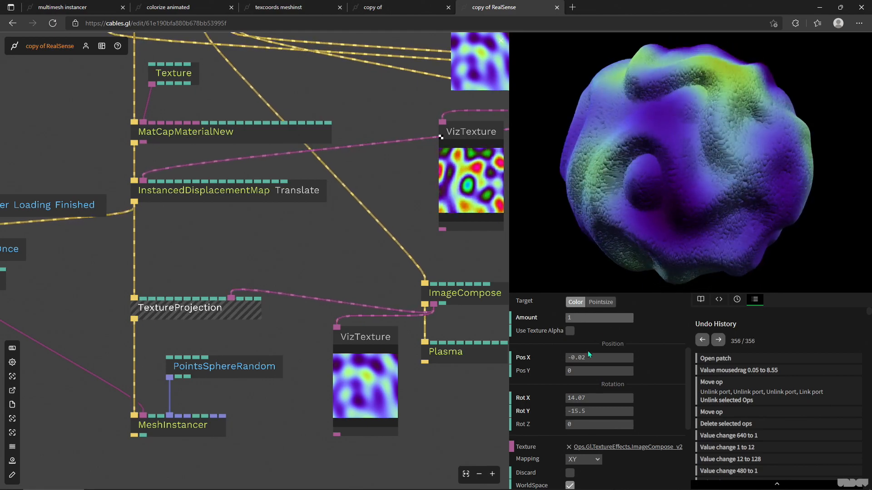
Set TextureProjection's Blendmode to Normal and its Amount to 0.405
{"action": "scroll", "coordinate": [604, 343], "scroll_direction": "up", "scroll_amount": 2}
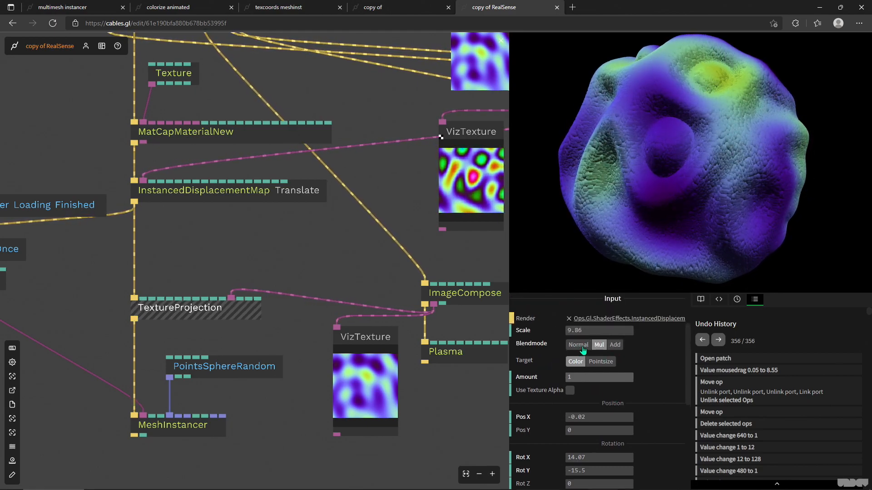
{"action": "left_click", "coordinate": [575, 345]}
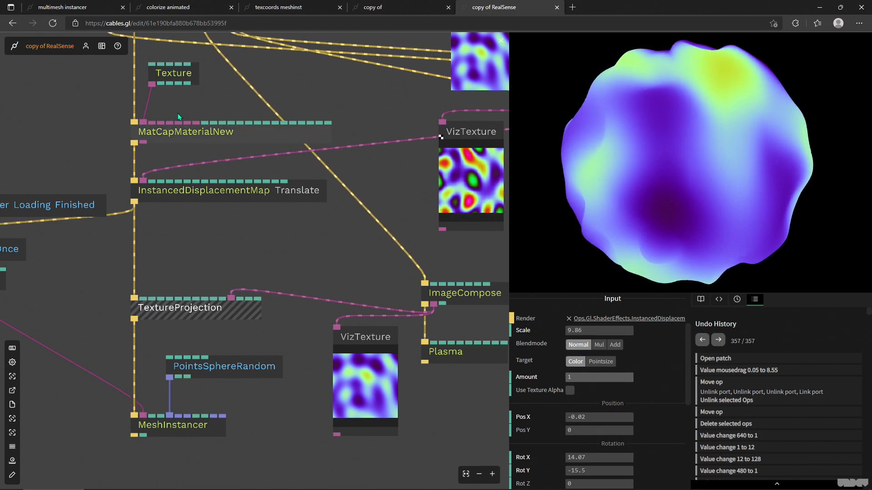
{"action": "mouse_move", "coordinate": [604, 377]}
{"action": "left_mouse_down"}
{"action": "mouse_move", "coordinate": [563, 377]}
{"action": "mouse_move", "coordinate": [613, 375]}
{"action": "left_mouse_up"}
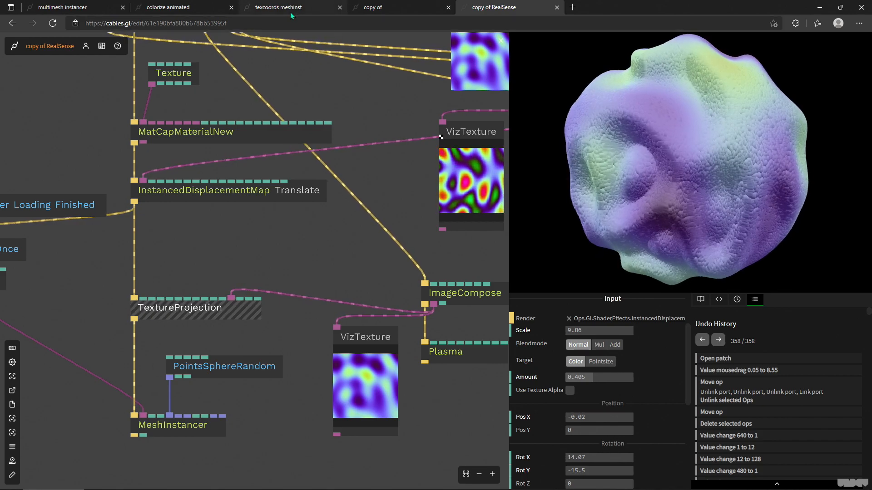
Switch to the colorize animated patch and move RandomNumbers and ColorArea together closer beneath RandomCluster
{"action": "left_click", "coordinate": [215, 8]}
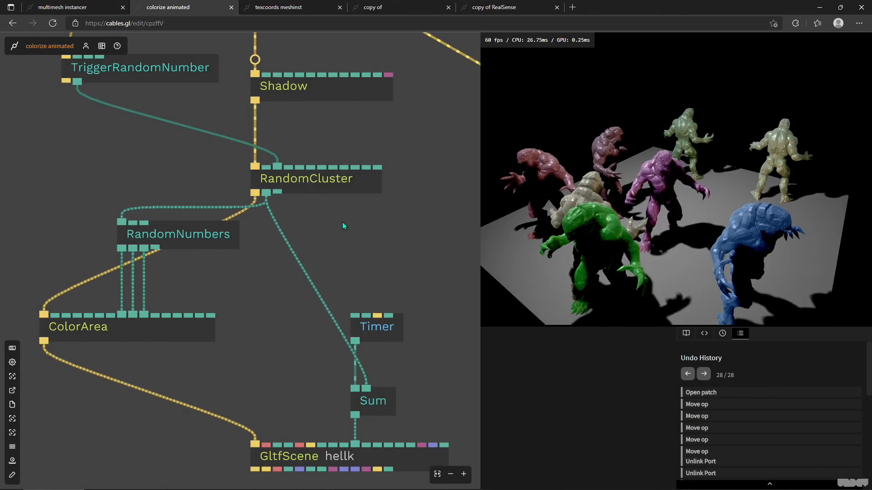
{"action": "left_click_drag", "start_coordinate": [327, 230], "coordinate": [339, 171]}
{"action": "left_click_drag", "start_coordinate": [261, 307], "coordinate": [165, 159]}
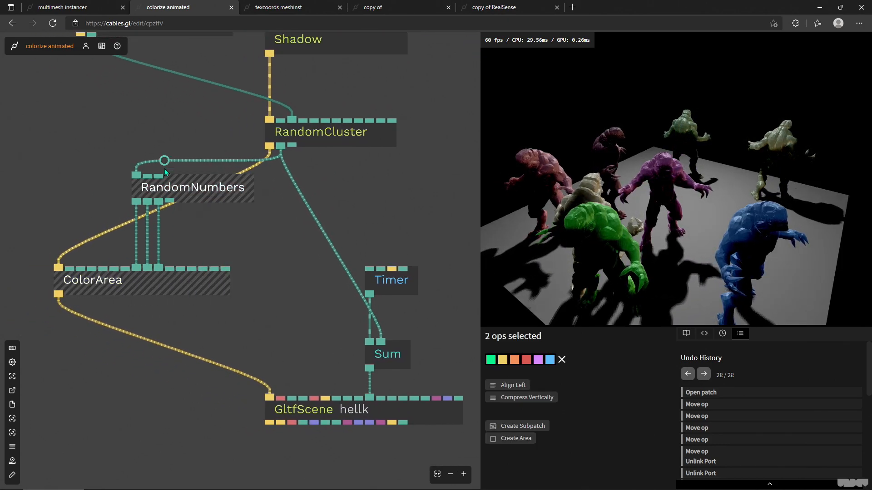
{"action": "left_click_drag", "start_coordinate": [201, 189], "coordinate": [287, 208]}
Review RandomCluster's parameters and move the Timer and Sum ops together up and away from GltfScene
{"action": "left_click", "coordinate": [352, 138]}
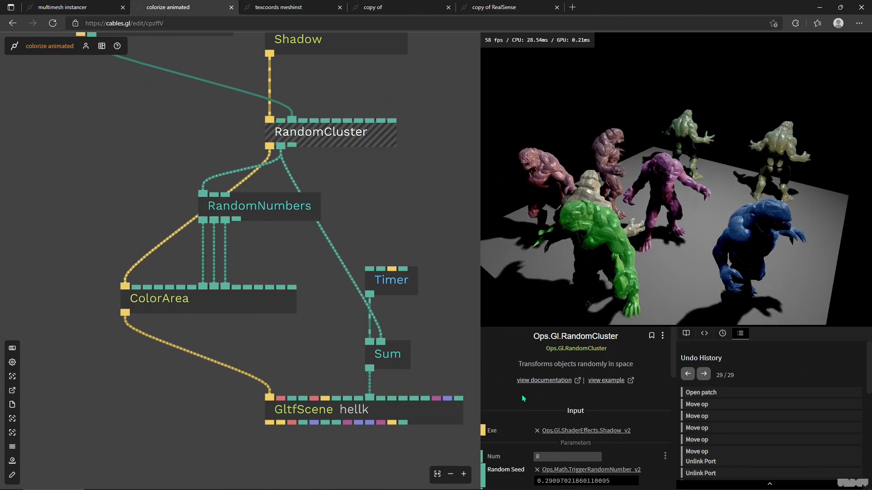
{"action": "scroll", "coordinate": [522, 404], "scroll_direction": "down", "scroll_amount": 3}
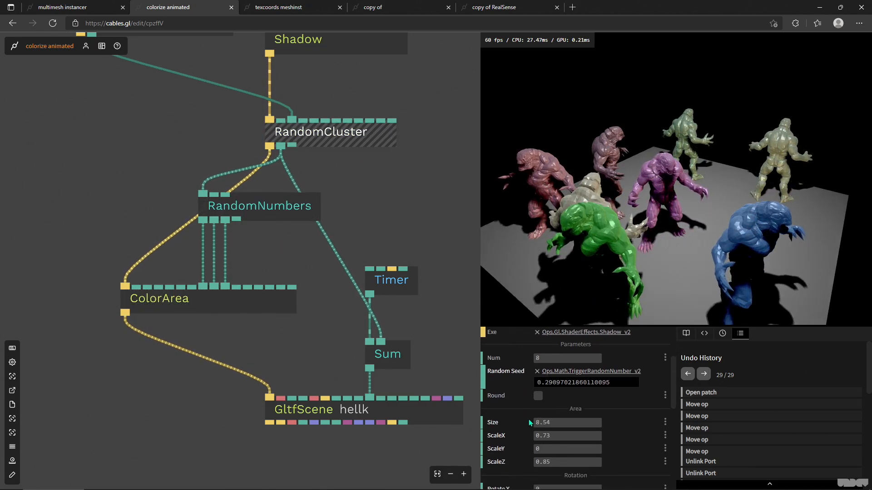
{"action": "scroll", "coordinate": [528, 418], "scroll_direction": "down", "scroll_amount": 1}
{"action": "left_click_drag", "start_coordinate": [440, 363], "coordinate": [422, 247]}
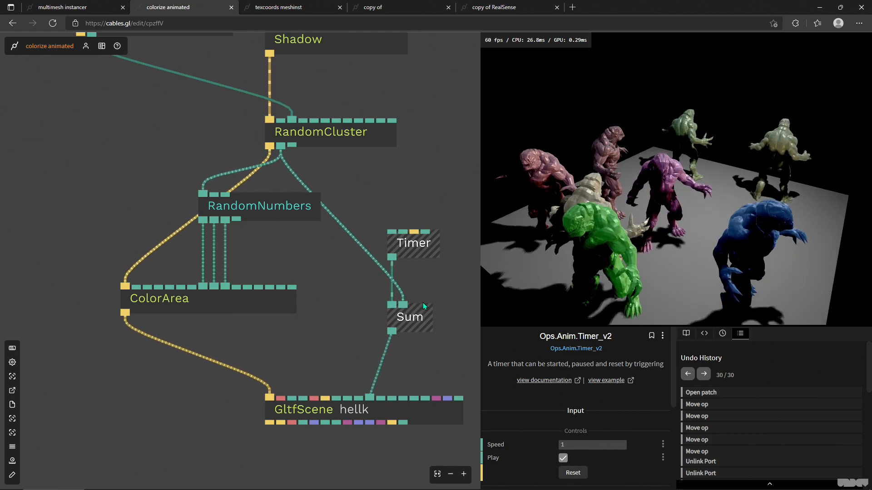
Examine RandomCluster's count and area settings and view the clustered models from another angle
{"action": "left_click", "coordinate": [321, 134]}
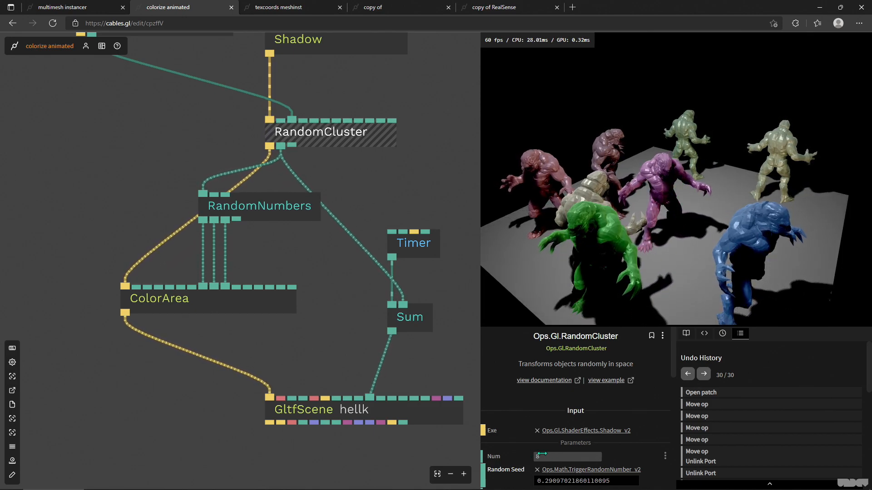
{"action": "scroll", "coordinate": [507, 454], "scroll_direction": "down", "scroll_amount": 2}
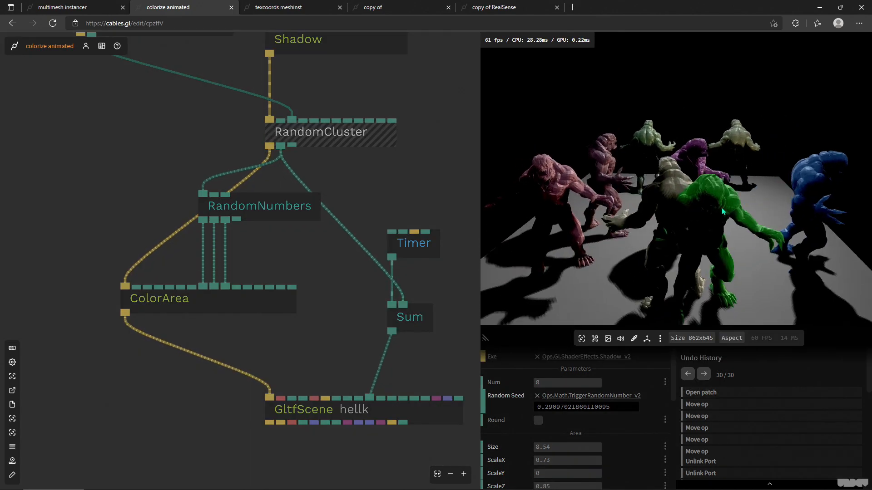
{"action": "left_click_drag", "start_coordinate": [722, 212], "coordinate": [753, 203]}
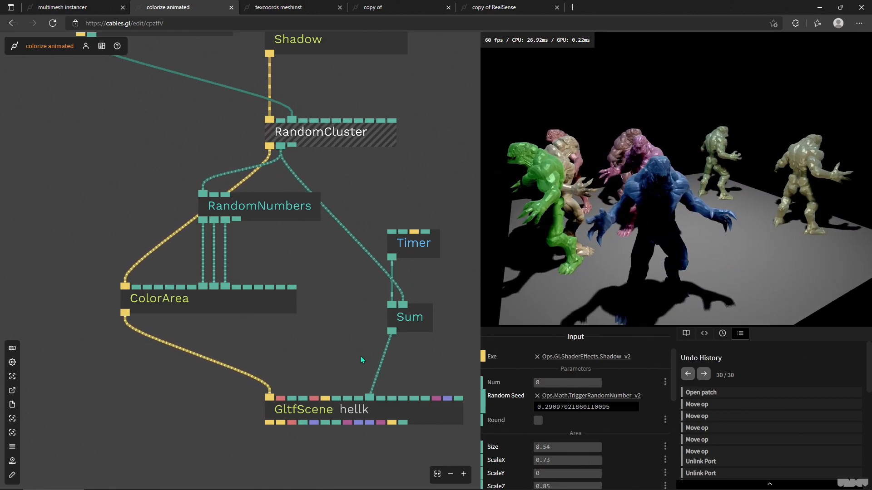
Unlink Sum from GltfScene's time input and move GltfScene further left beneath ColorArea
{"action": "left_click_drag", "start_coordinate": [370, 401], "coordinate": [367, 362]}
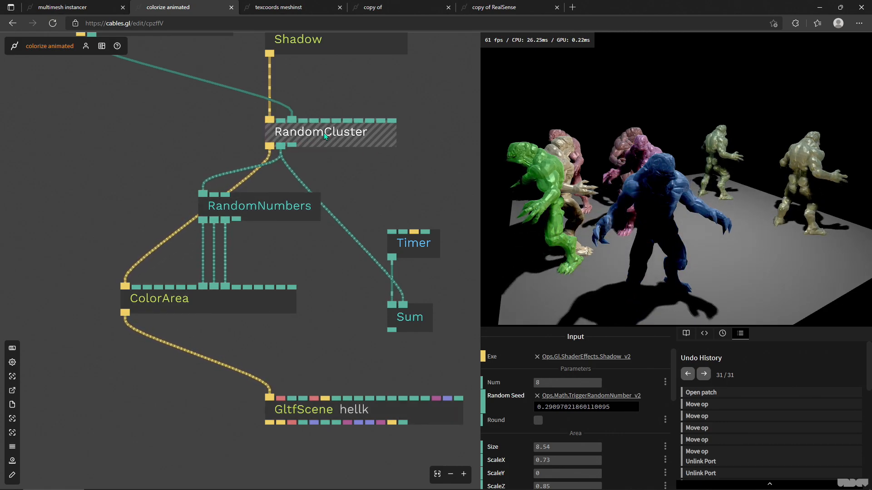
{"action": "left_click", "coordinate": [273, 214]}
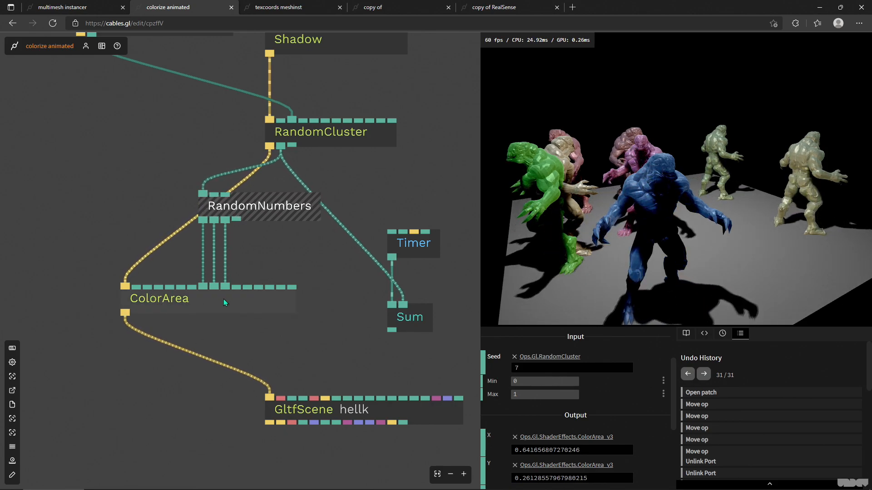
{"action": "left_click", "coordinate": [339, 410]}
{"action": "mouse_move", "coordinate": [382, 411]}
{"action": "left_mouse_down"}
{"action": "mouse_move", "coordinate": [295, 413]}
{"action": "mouse_move", "coordinate": [366, 412]}
{"action": "left_mouse_up"}
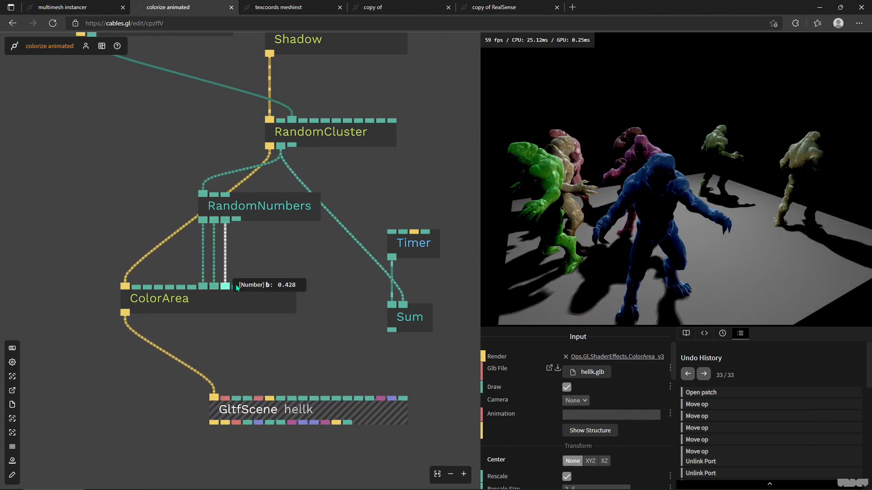
Move RandomNumbers down close above ColorArea and select both ops
{"action": "mouse_move", "coordinate": [306, 334]}
{"action": "left_mouse_down"}
{"action": "mouse_move", "coordinate": [267, 362]}
{"action": "mouse_move", "coordinate": [330, 349]}
{"action": "left_mouse_up"}
{"action": "scroll", "coordinate": [271, 358], "scroll_direction": "down", "scroll_amount": 3}
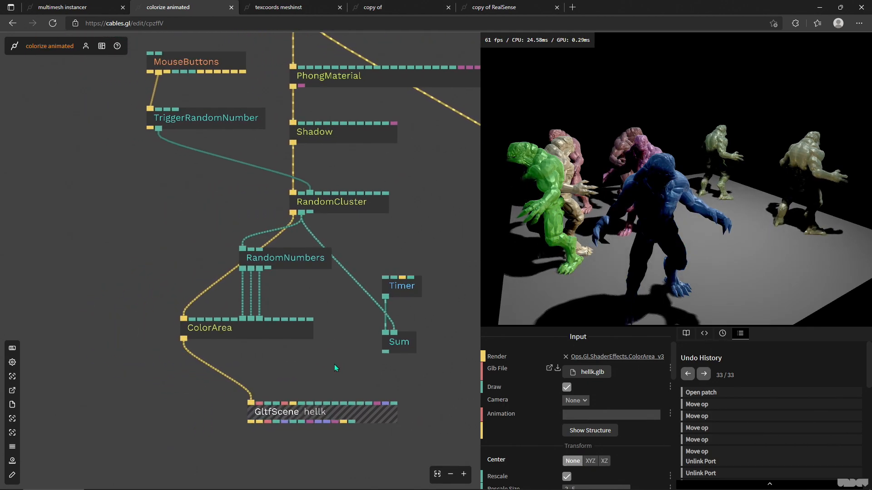
{"action": "left_click_drag", "start_coordinate": [294, 268], "coordinate": [296, 292]}
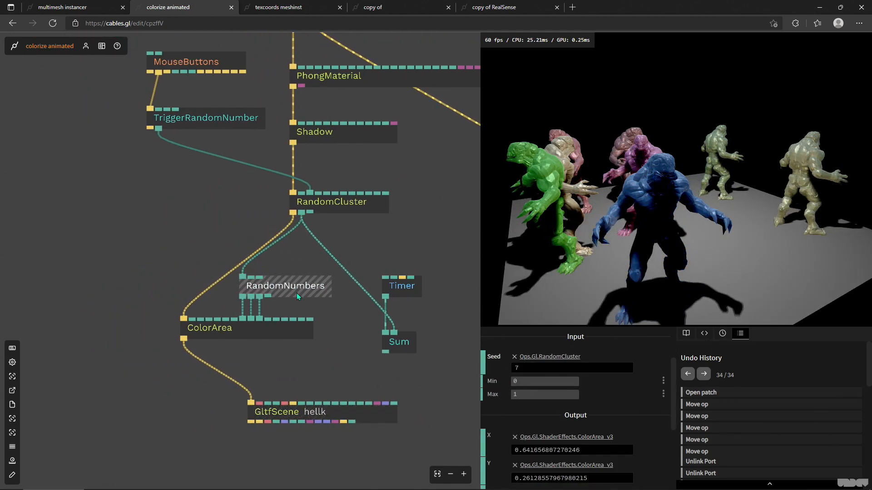
{"action": "left_click_drag", "start_coordinate": [336, 350], "coordinate": [284, 289]}
{"action": "mouse_move", "coordinate": [304, 289]}
{"action": "left_mouse_down"}
{"action": "mouse_move", "coordinate": [347, 290]}
{"action": "mouse_move", "coordinate": [288, 292]}
{"action": "left_mouse_up"}
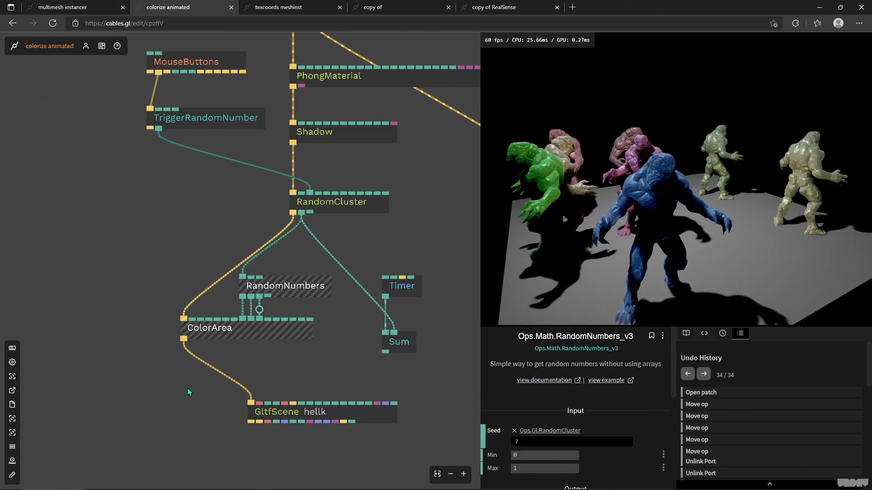
Move GltfScene slightly right and link Sum's output to its Time input
{"action": "mouse_move", "coordinate": [309, 415]}
{"action": "left_mouse_down"}
{"action": "mouse_move", "coordinate": [300, 415]}
{"action": "mouse_move", "coordinate": [337, 413]}
{"action": "left_mouse_up"}
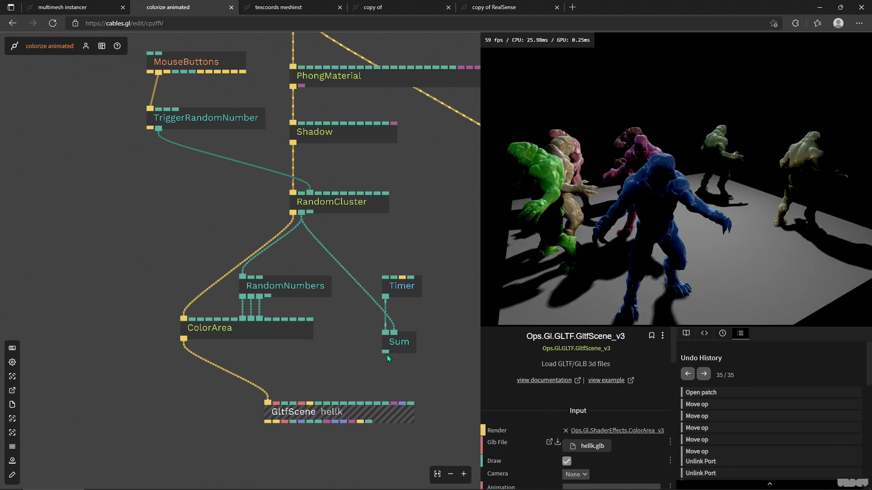
{"action": "mouse_move", "coordinate": [388, 353]}
{"action": "left_click_drag", "start_coordinate": [387, 353], "coordinate": [350, 412]}
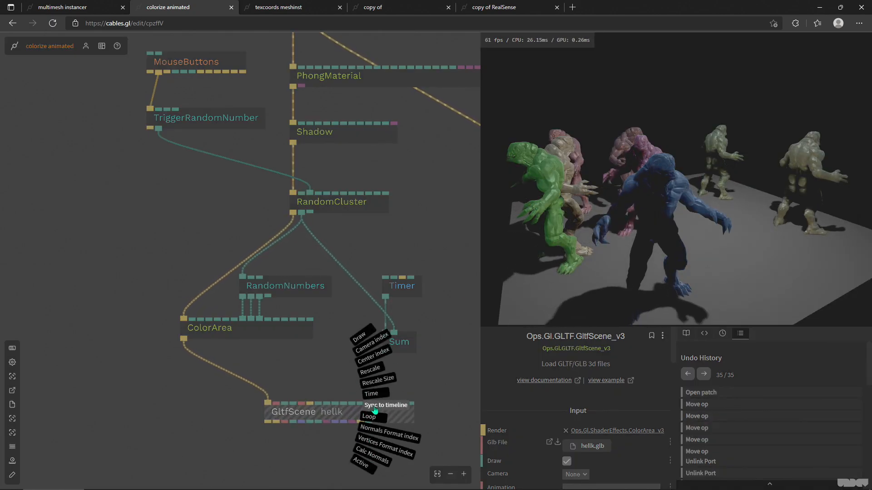
{"action": "left_click_drag", "start_coordinate": [375, 396], "coordinate": [375, 395]}
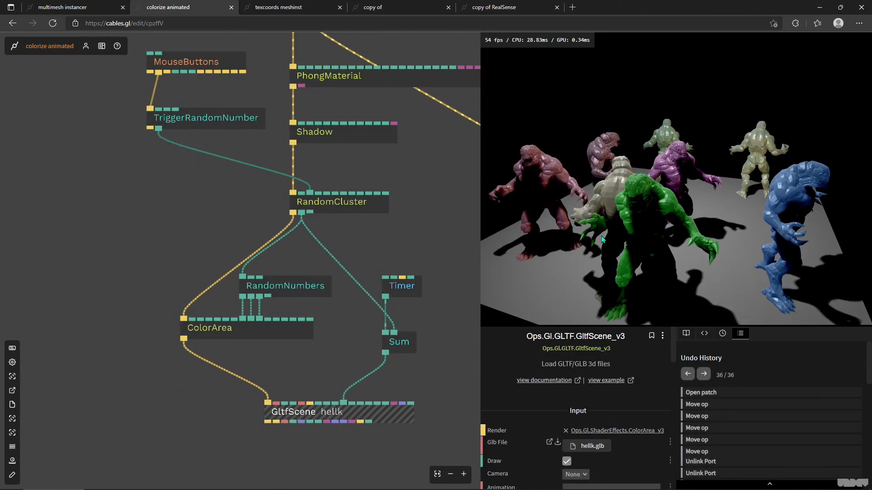
Unlink RandomCluster's number output from Sum and relink it to Sum's second input
{"action": "right_click", "coordinate": [334, 260]}
{"action": "left_click_drag", "start_coordinate": [677, 157], "coordinate": [637, 178]}
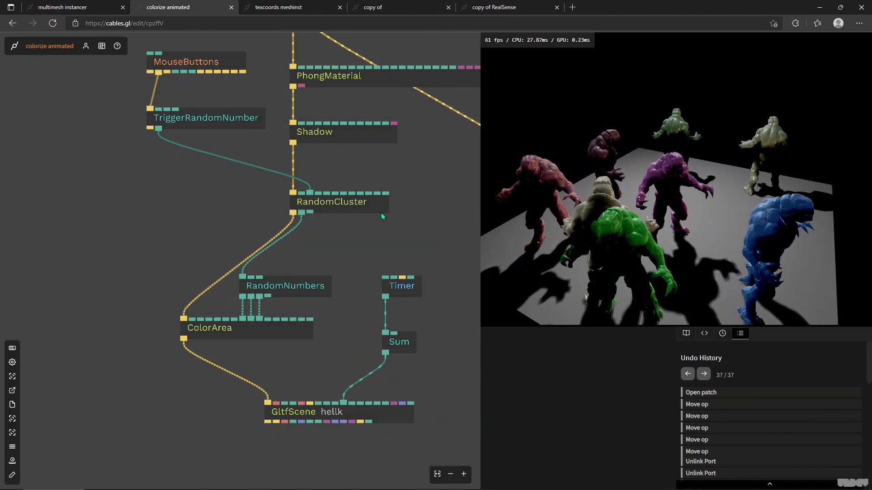
{"action": "left_click_drag", "start_coordinate": [301, 212], "coordinate": [381, 304]}
{"action": "left_click_drag", "start_coordinate": [397, 339], "coordinate": [394, 334]}
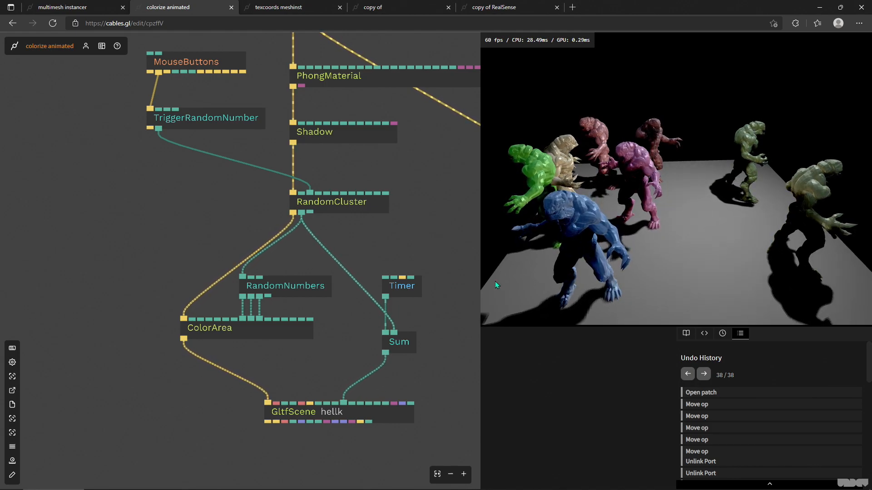
Shift RandomNumbers and ColorArea together slightly right and inspect ColorArea's area and color inputs
{"action": "left_click_drag", "start_coordinate": [315, 359], "coordinate": [261, 273]}
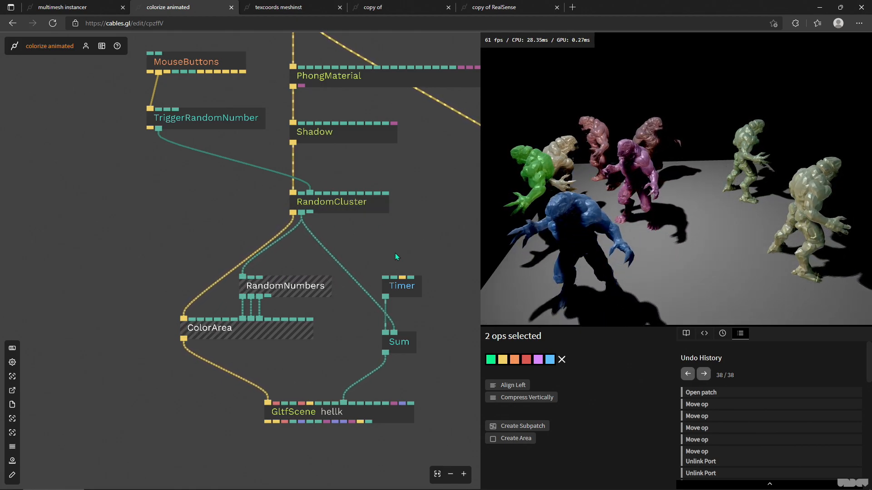
{"action": "mouse_move", "coordinate": [283, 282]}
{"action": "left_mouse_down"}
{"action": "mouse_move", "coordinate": [309, 282]}
{"action": "mouse_move", "coordinate": [293, 282]}
{"action": "left_mouse_up"}
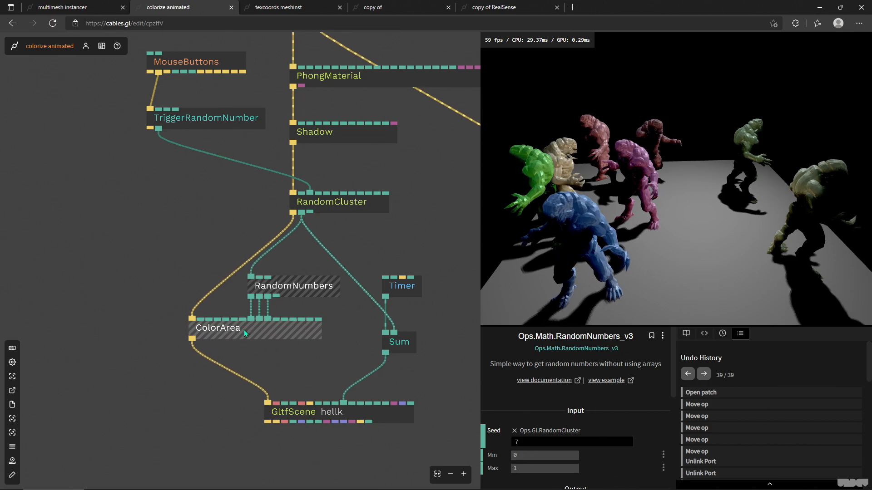
{"action": "left_click", "coordinate": [285, 337]}
{"action": "scroll", "coordinate": [515, 409], "scroll_direction": "down", "scroll_amount": 2}
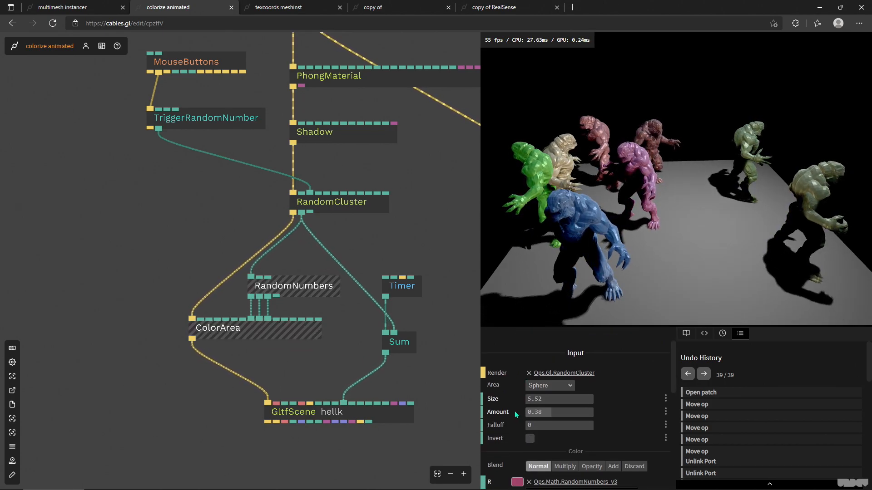
{"action": "scroll", "coordinate": [507, 400], "scroll_direction": "down", "scroll_amount": 1}
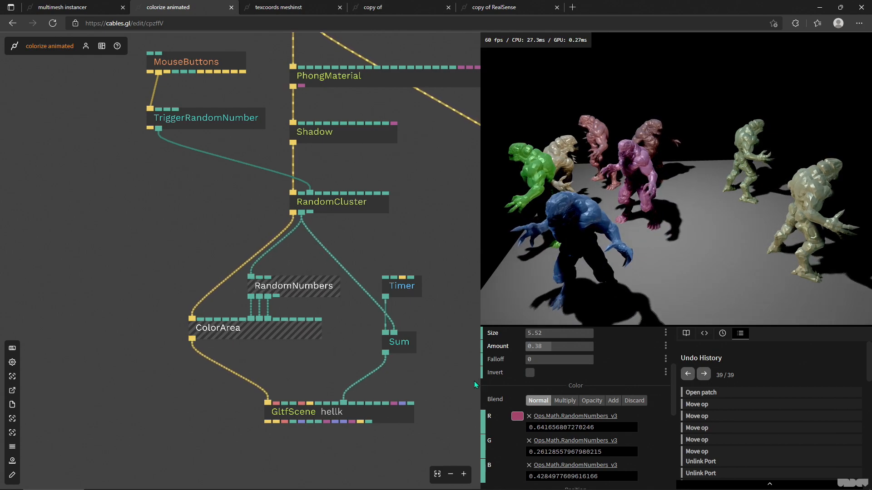
Switch to the multimesh instancer patch and leave the full-size render view to show its op graph
{"action": "left_click", "coordinate": [95, 7]}
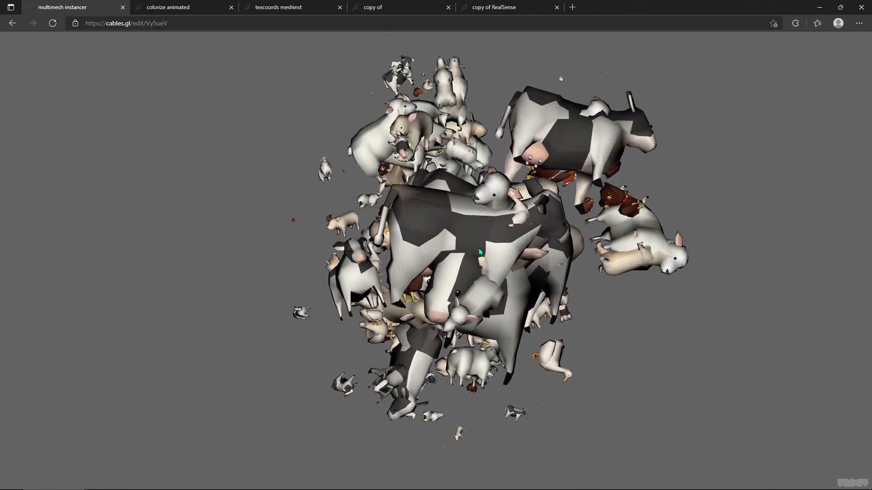
{"action": "key", "text": "ctrl+Return"}
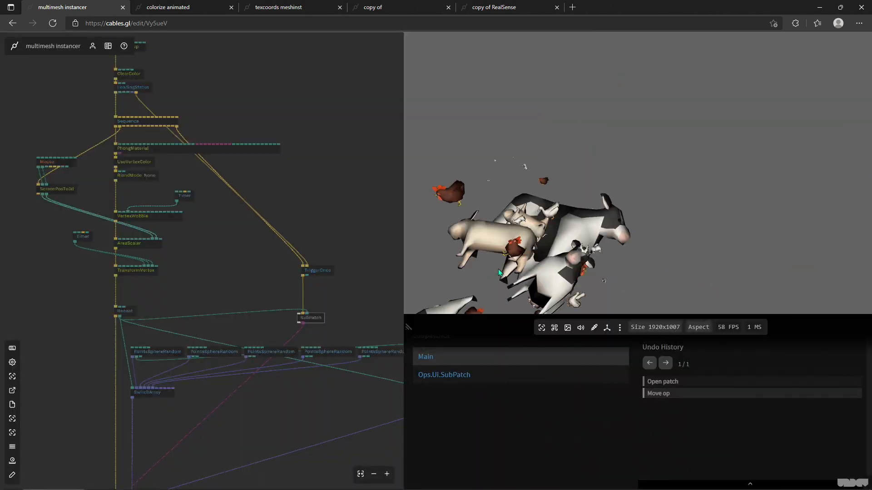
Examine the multimesh graph's RandomArrays, ShuffleArray3 and SwitchArray ops and their links into MeshInstancer
{"action": "scroll", "coordinate": [198, 282], "scroll_direction": "down", "scroll_amount": 3}
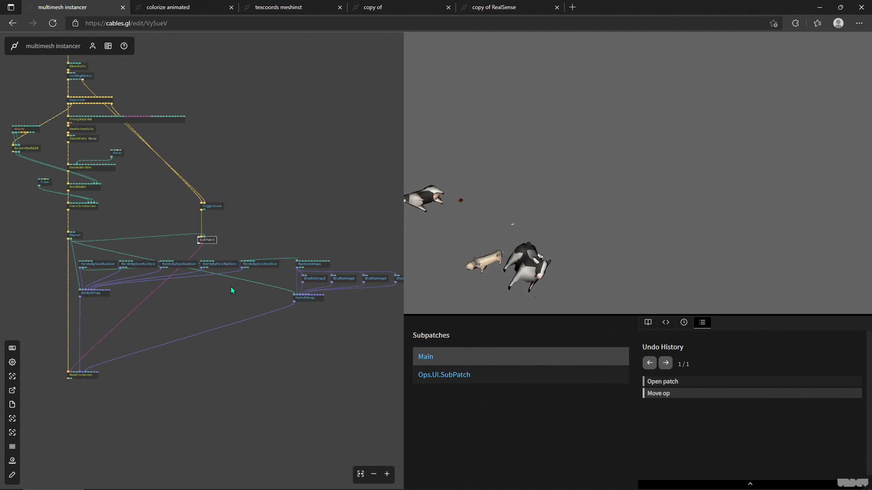
{"action": "scroll", "coordinate": [231, 290], "scroll_direction": "up", "scroll_amount": 3}
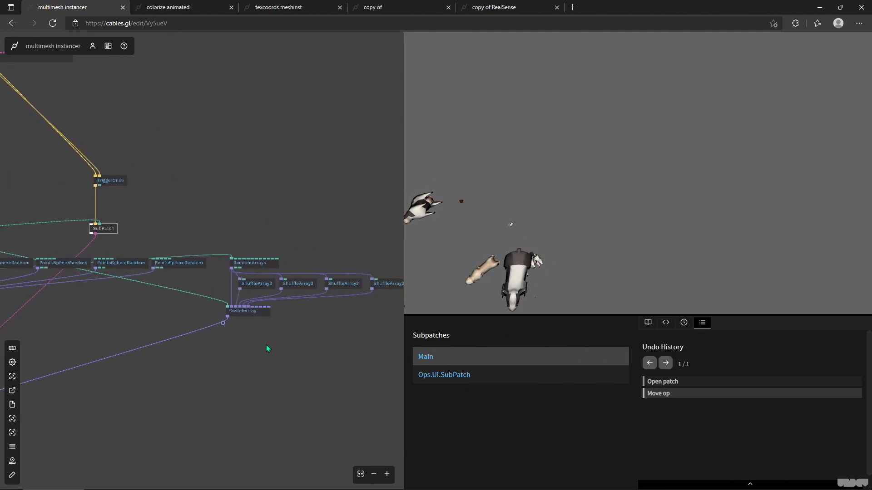
{"action": "scroll", "coordinate": [311, 337], "scroll_direction": "up", "scroll_amount": 2}
{"action": "left_click_drag", "start_coordinate": [352, 319], "coordinate": [317, 311]}
{"action": "left_click_drag", "start_coordinate": [179, 358], "coordinate": [379, 299]}
{"action": "left_click_drag", "start_coordinate": [168, 277], "coordinate": [365, 236]}
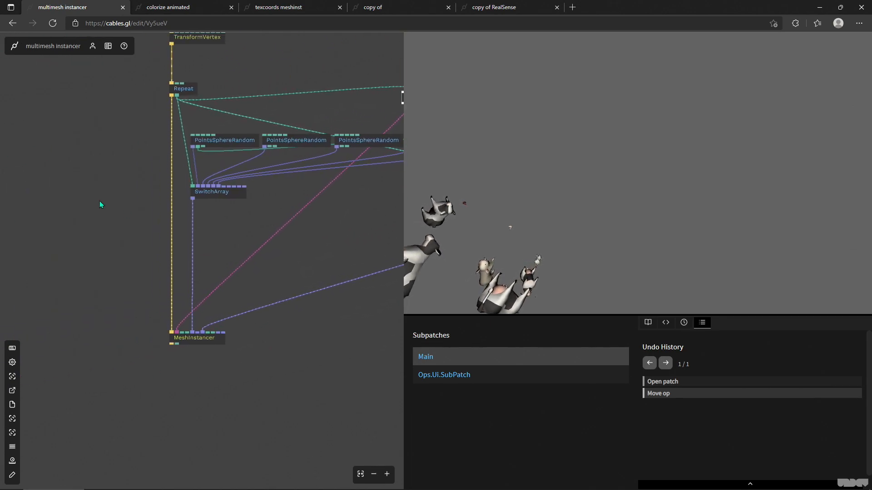
{"action": "left_click_drag", "start_coordinate": [102, 202], "coordinate": [143, 301]}
Check RandomCluster's links in the colorize animated patch for comparison and return to the Repeat op in the multimesh instancer patch
{"action": "left_click", "coordinate": [183, 10]}
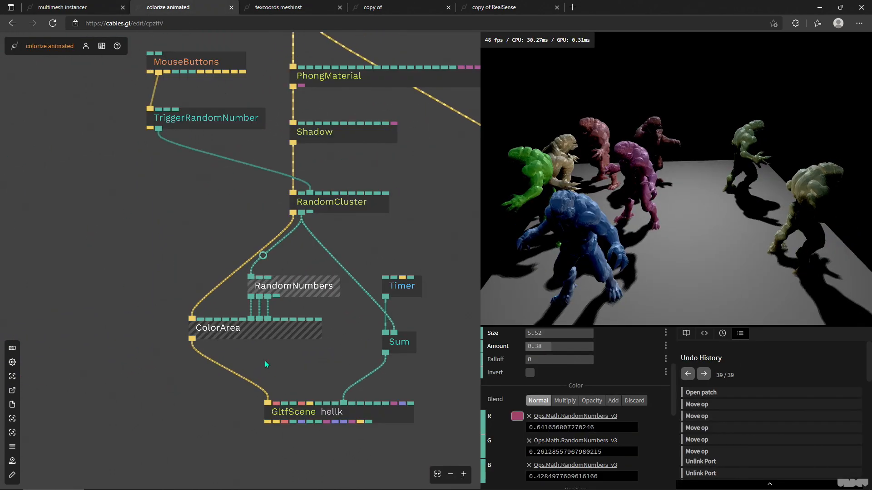
{"action": "left_click_drag", "start_coordinate": [382, 450], "coordinate": [325, 450]}
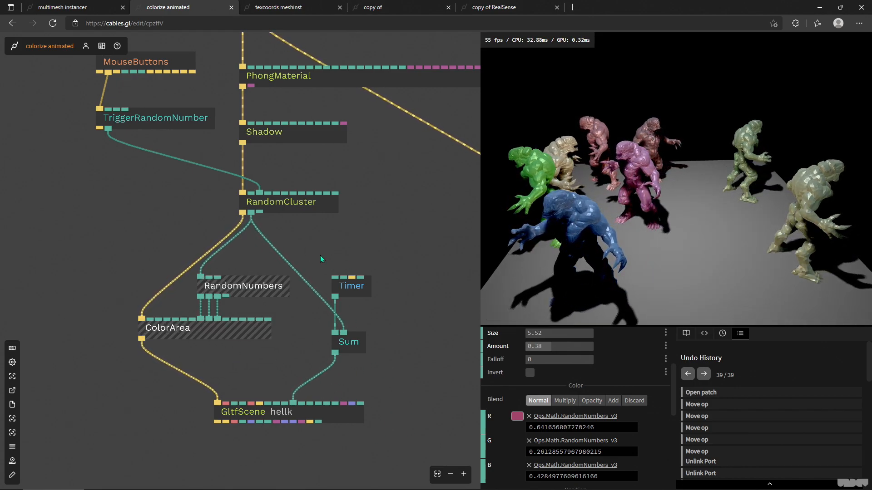
{"action": "left_click", "coordinate": [84, 6]}
{"action": "left_click_drag", "start_coordinate": [130, 173], "coordinate": [89, 188]}
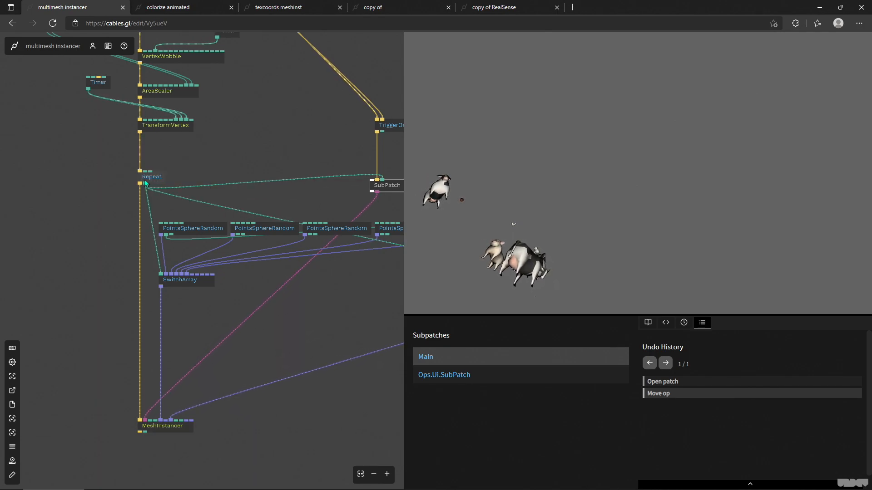
Inspect the Repeat op's parameters and examine the position and rotation arrays feeding the two SwitchArray ops
{"action": "left_click", "coordinate": [154, 177]}
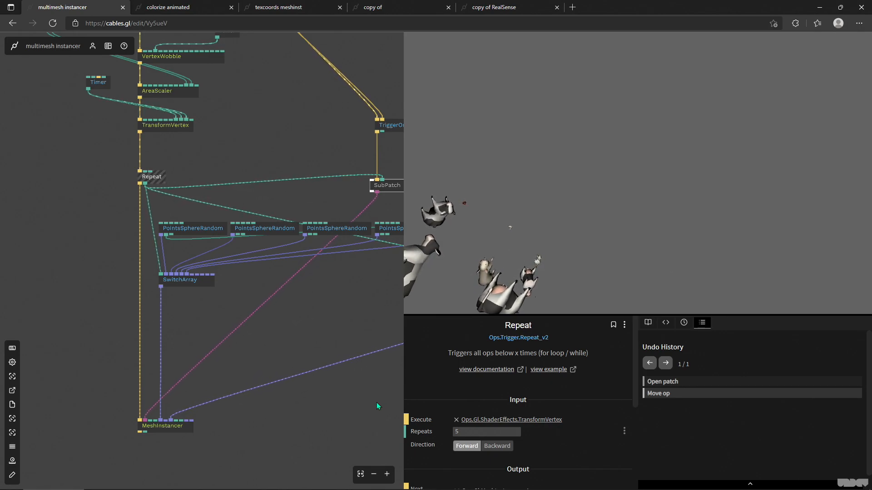
{"action": "left_click_drag", "start_coordinate": [276, 363], "coordinate": [249, 347]}
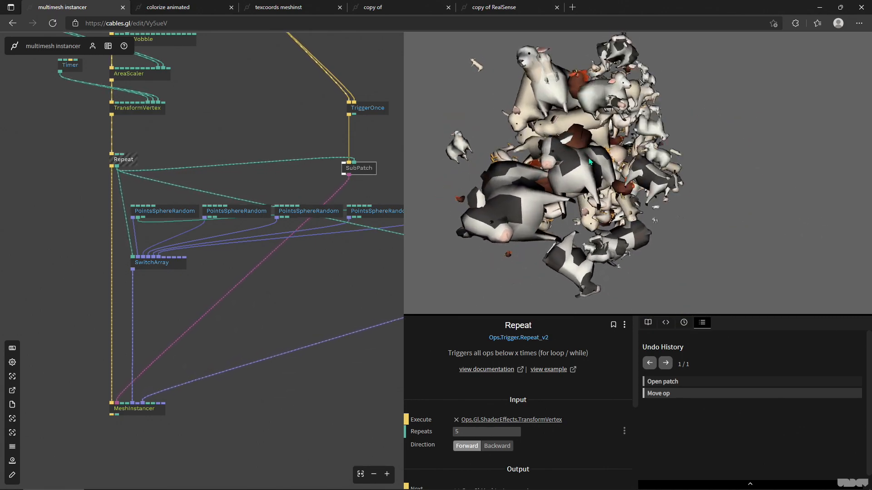
{"action": "left_click_drag", "start_coordinate": [303, 318], "coordinate": [266, 315]}
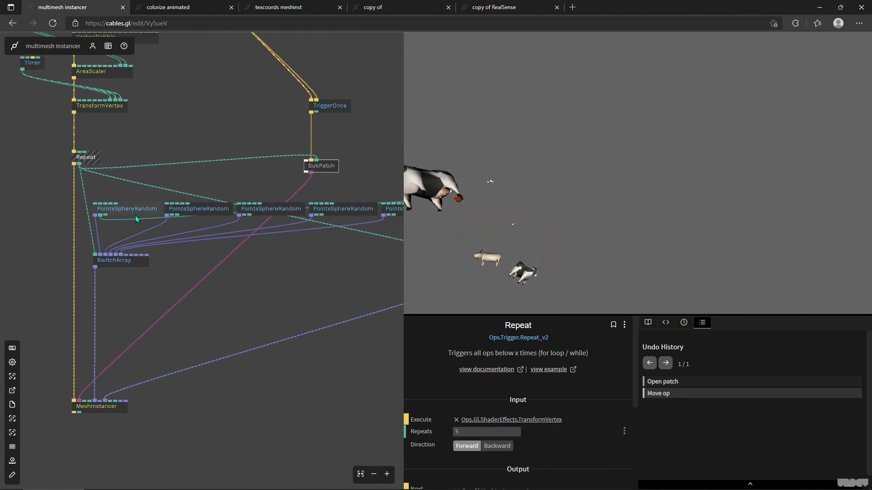
{"action": "mouse_move", "coordinate": [270, 266]}
{"action": "left_mouse_down"}
{"action": "mouse_move", "coordinate": [235, 267]}
{"action": "mouse_move", "coordinate": [268, 264]}
{"action": "left_mouse_up"}
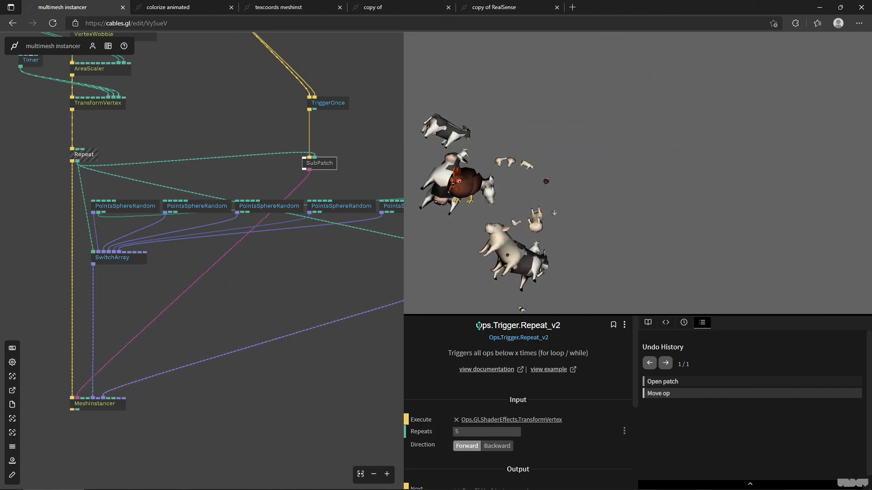
{"action": "left_click_drag", "start_coordinate": [336, 292], "coordinate": [223, 288]}
{"action": "scroll", "coordinate": [244, 276], "scroll_direction": "down", "scroll_amount": 2}
{"action": "left_click_drag", "start_coordinate": [326, 321], "coordinate": [243, 352]}
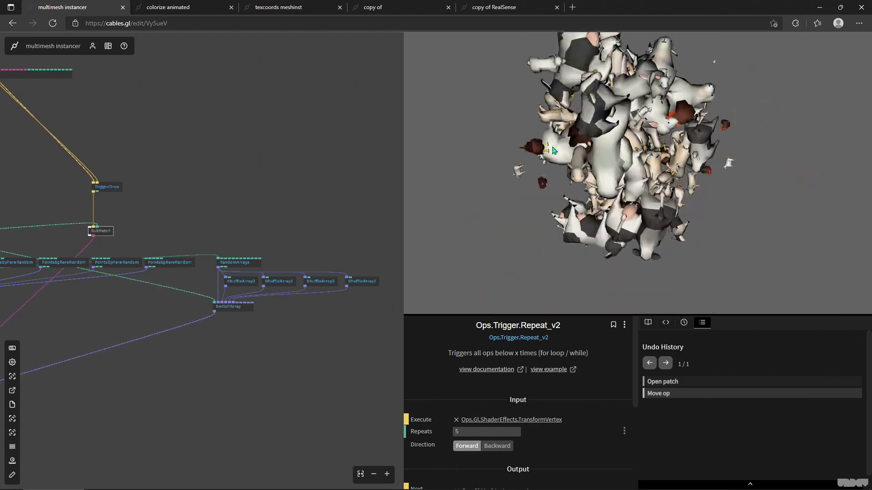
Examine the main render chain from MainLoop through the material and vertex effect ops down to Repeat and MeshInstancer
{"action": "left_click_drag", "start_coordinate": [124, 127], "coordinate": [332, 228]}
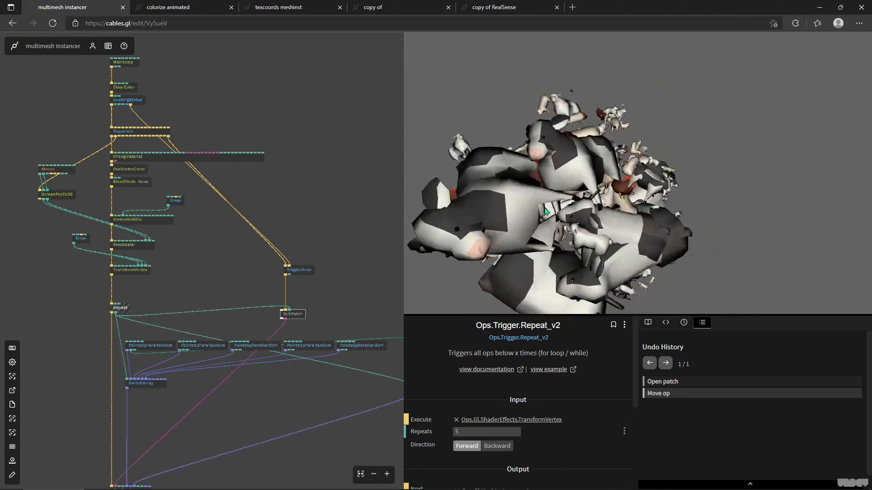
{"action": "left_click_drag", "start_coordinate": [253, 133], "coordinate": [341, 243]}
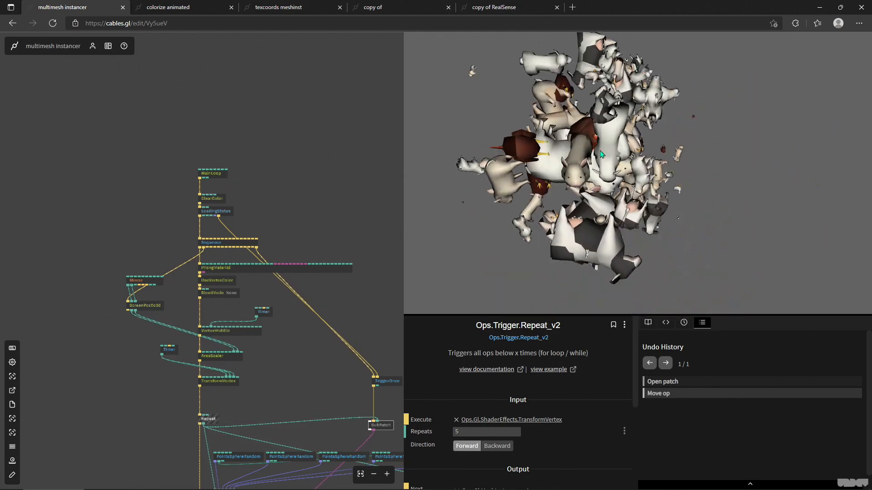
{"action": "scroll", "coordinate": [239, 304], "scroll_direction": "up", "scroll_amount": 4}
{"action": "left_click_drag", "start_coordinate": [210, 314], "coordinate": [263, 254]}
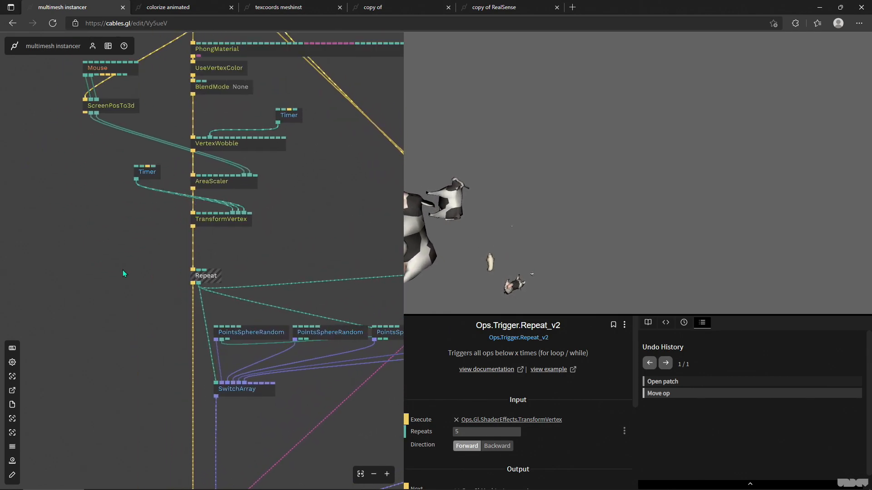
{"action": "left_click_drag", "start_coordinate": [162, 300], "coordinate": [150, 218]}
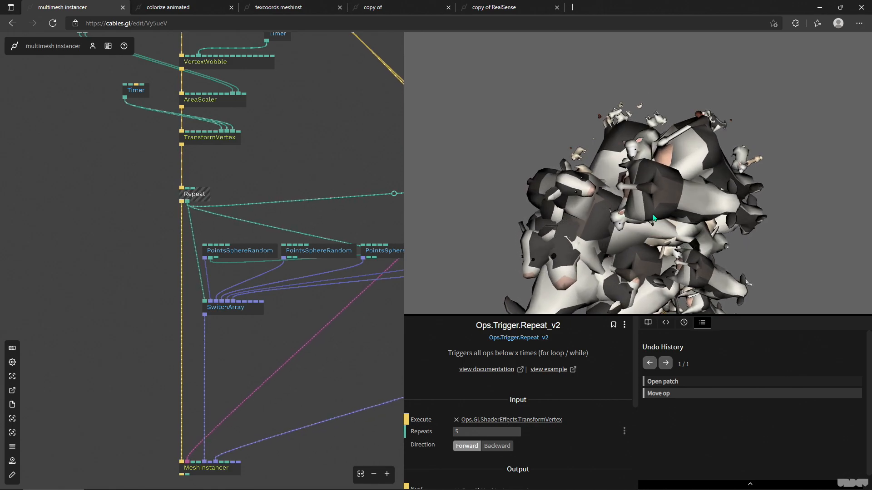
{"action": "left_click_drag", "start_coordinate": [343, 147], "coordinate": [352, 291]}
{"action": "left_click_drag", "start_coordinate": [286, 252], "coordinate": [313, 303]}
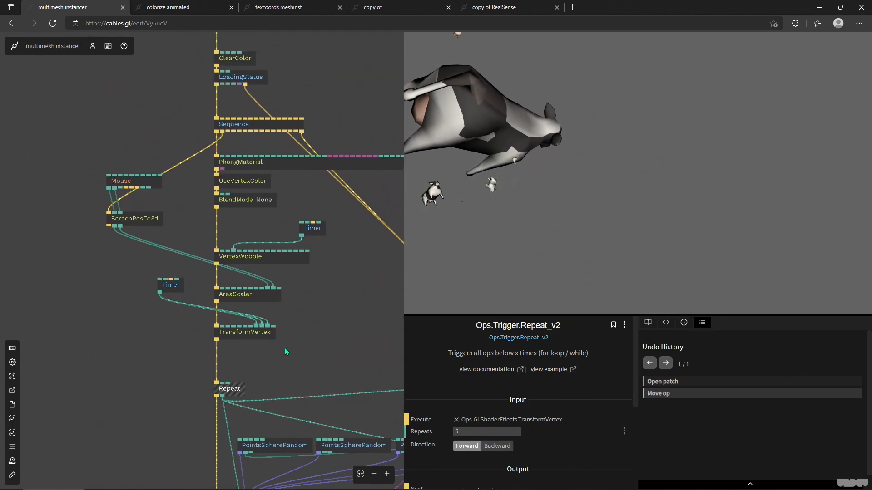
{"action": "scroll", "coordinate": [295, 355], "scroll_direction": "down", "scroll_amount": 3}
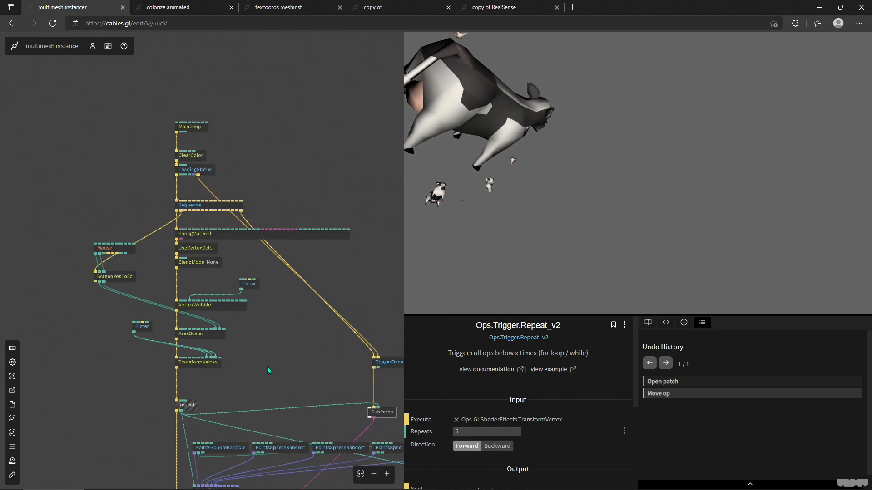
{"action": "scroll", "coordinate": [296, 315], "scroll_direction": "down", "scroll_amount": 3}
Examine the TriggerOnce and SubPatch branch and look closely at Repeat's index output
{"action": "left_click_drag", "start_coordinate": [281, 302], "coordinate": [92, 213]}
{"action": "mouse_move", "coordinate": [279, 202]}
{"action": "left_mouse_down"}
{"action": "mouse_move", "coordinate": [198, 196]}
{"action": "mouse_move", "coordinate": [279, 207]}
{"action": "left_mouse_up"}
{"action": "left_click_drag", "start_coordinate": [140, 188], "coordinate": [228, 274]}
{"action": "scroll", "coordinate": [264, 287], "scroll_direction": "up", "scroll_amount": 2}
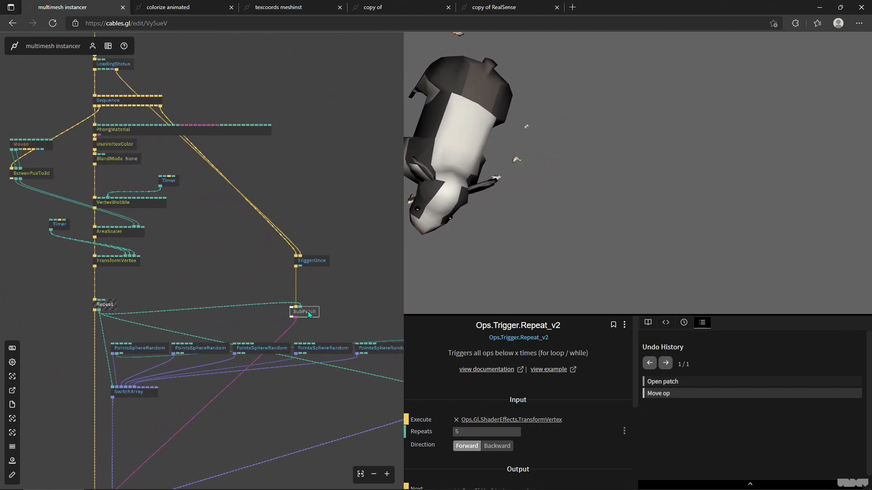
{"action": "left_click_drag", "start_coordinate": [167, 306], "coordinate": [175, 235]}
{"action": "scroll", "coordinate": [124, 299], "scroll_direction": "up", "scroll_amount": 3}
{"action": "left_click_drag", "start_coordinate": [127, 211], "coordinate": [196, 218]}
{"action": "scroll", "coordinate": [158, 215], "scroll_direction": "up", "scroll_amount": 4}
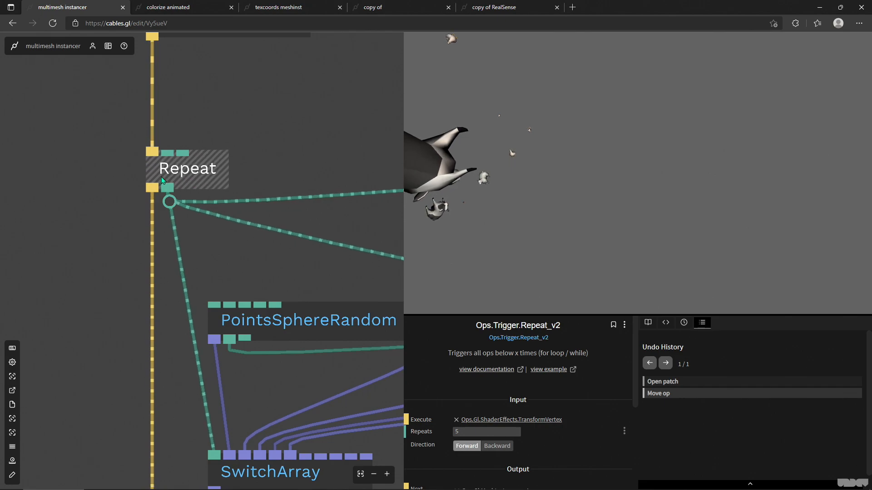
Trace Repeat's index into SwitchArray, the array link on to MeshInstancer, and the index link to SubPatch
{"action": "left_click_drag", "start_coordinate": [220, 256], "coordinate": [162, 162]}
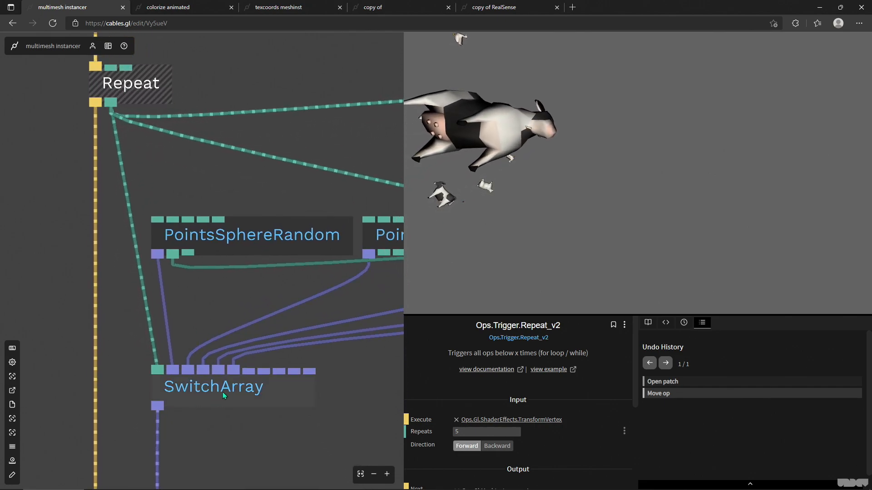
{"action": "scroll", "coordinate": [258, 393], "scroll_direction": "down", "scroll_amount": 3}
{"action": "left_click_drag", "start_coordinate": [296, 406], "coordinate": [217, 249]}
{"action": "left_click_drag", "start_coordinate": [135, 386], "coordinate": [158, 251]}
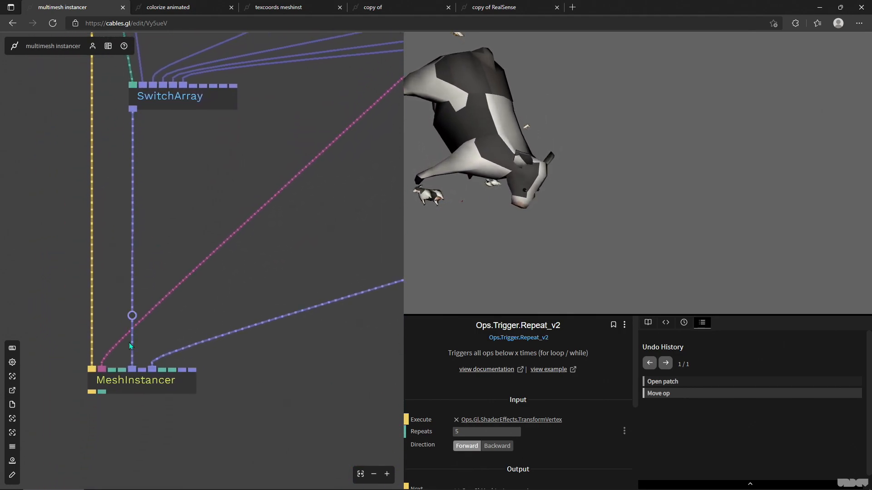
{"action": "left_click_drag", "start_coordinate": [211, 174], "coordinate": [215, 312]}
{"action": "left_click_drag", "start_coordinate": [272, 216], "coordinate": [249, 308]}
{"action": "left_click_drag", "start_coordinate": [363, 314], "coordinate": [252, 373]}
{"action": "scroll", "coordinate": [301, 325], "scroll_direction": "down", "scroll_amount": 3}
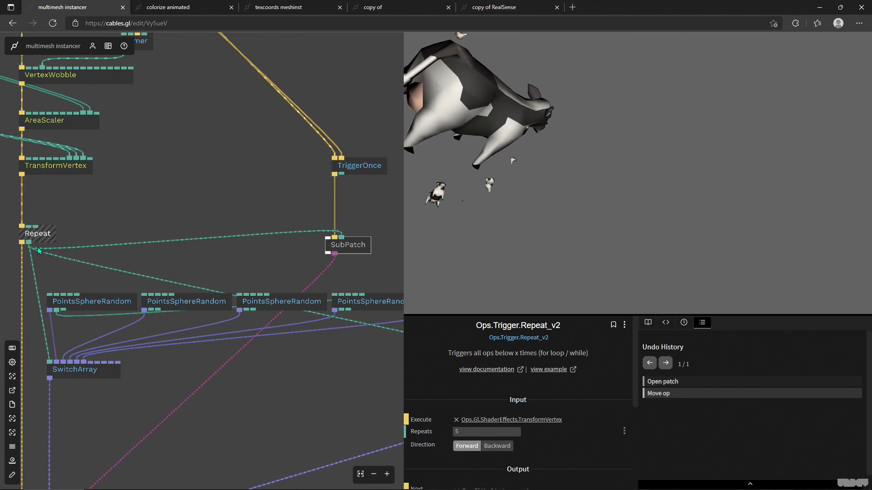
Open the SubPatch and inspect its GLTF animal branches and the SwitchObject op's index and object inputs
{"action": "double_click", "coordinate": [358, 248]}
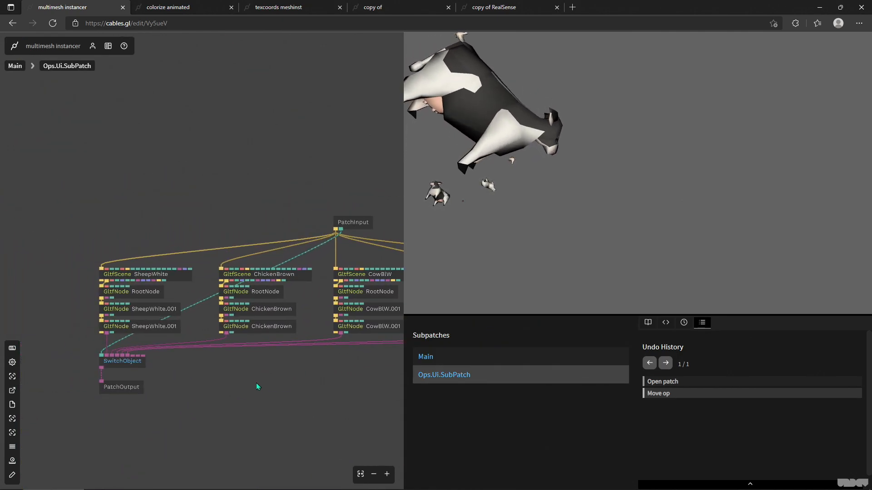
{"action": "scroll", "coordinate": [256, 386], "scroll_direction": "left", "scroll_amount": 5}
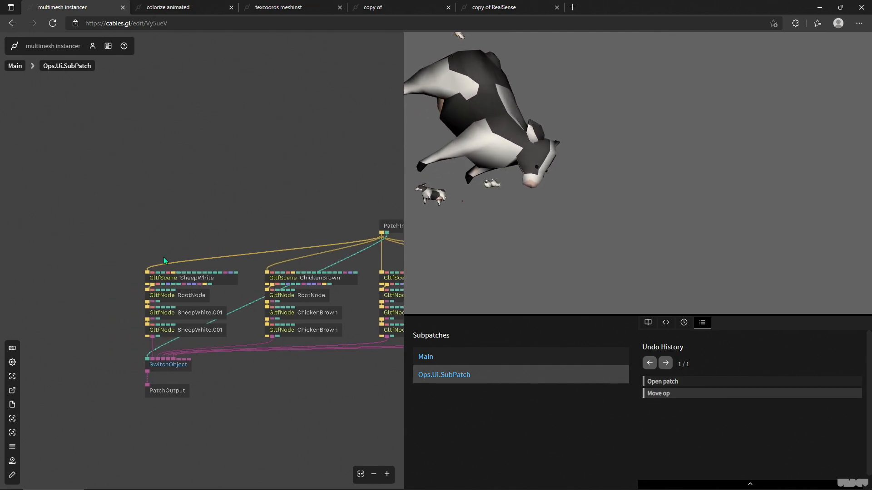
{"action": "scroll", "coordinate": [151, 374], "scroll_direction": "up", "scroll_amount": 3}
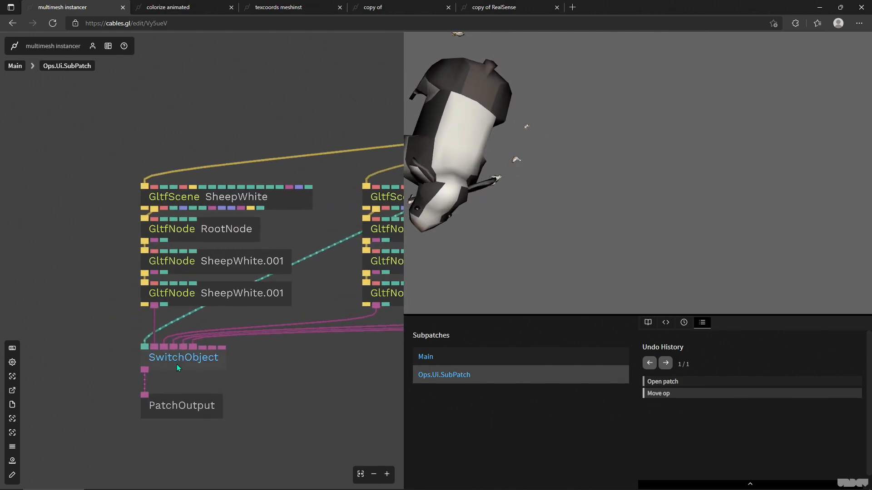
{"action": "scroll", "coordinate": [261, 361], "scroll_direction": "down", "scroll_amount": 3}
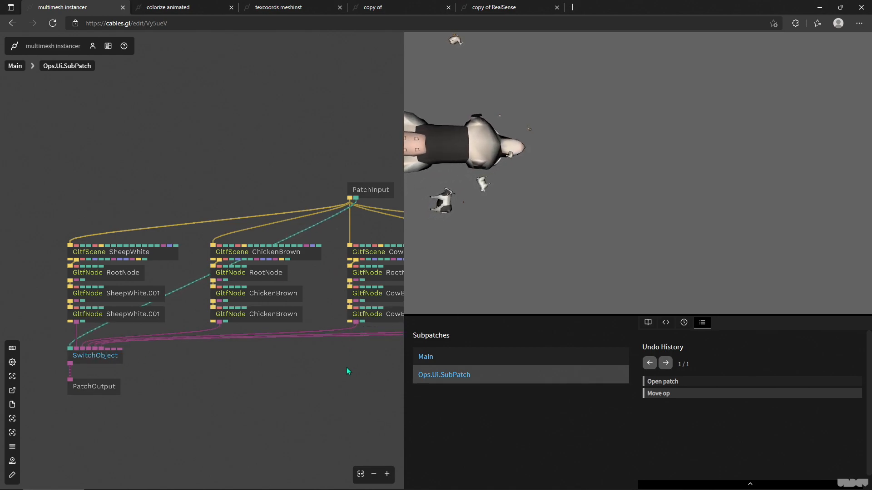
{"action": "scroll", "coordinate": [189, 367], "scroll_direction": "up", "scroll_amount": 5}
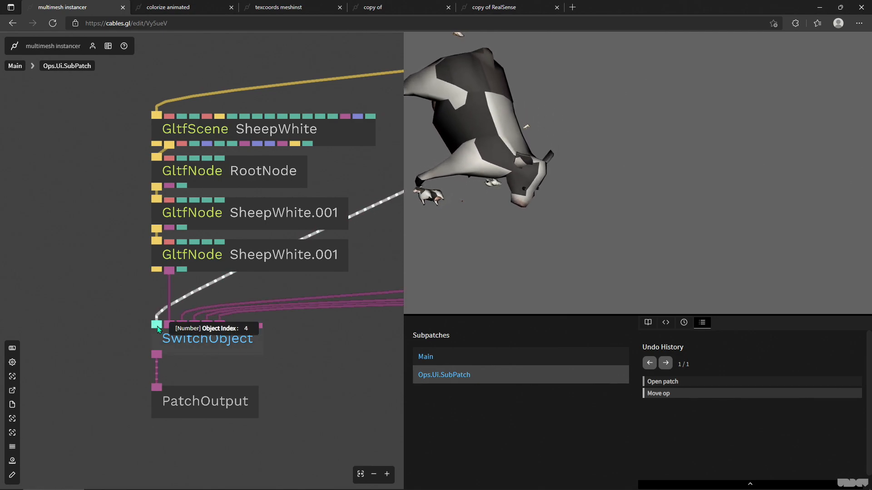
{"action": "left_click", "coordinate": [172, 343]}
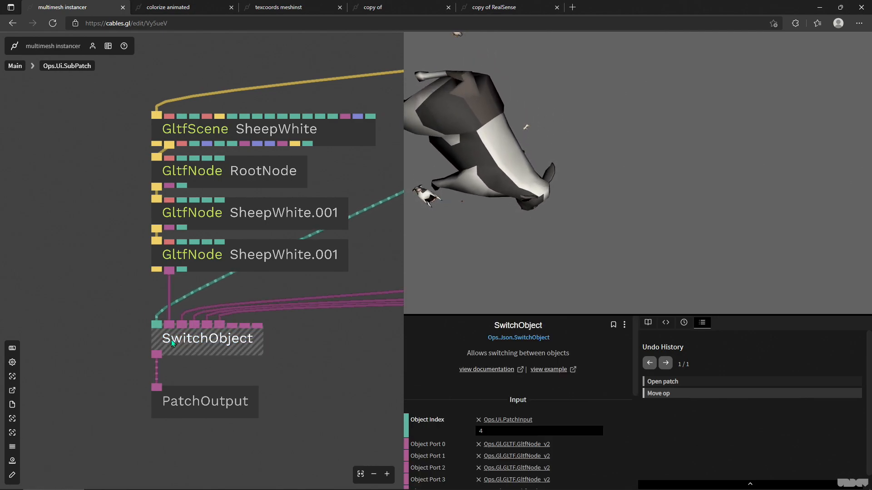
Return to the main patch and review how the SubPatch and point arrays connect to MeshInstancer
{"action": "left_click", "coordinate": [15, 66]}
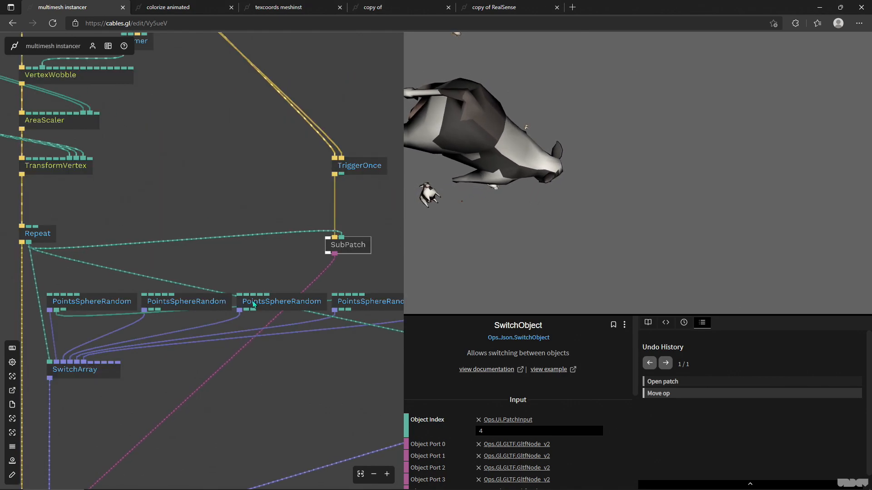
{"action": "scroll", "coordinate": [288, 326], "scroll_direction": "down", "scroll_amount": 1}
{"action": "left_click_drag", "start_coordinate": [217, 411], "coordinate": [262, 331]}
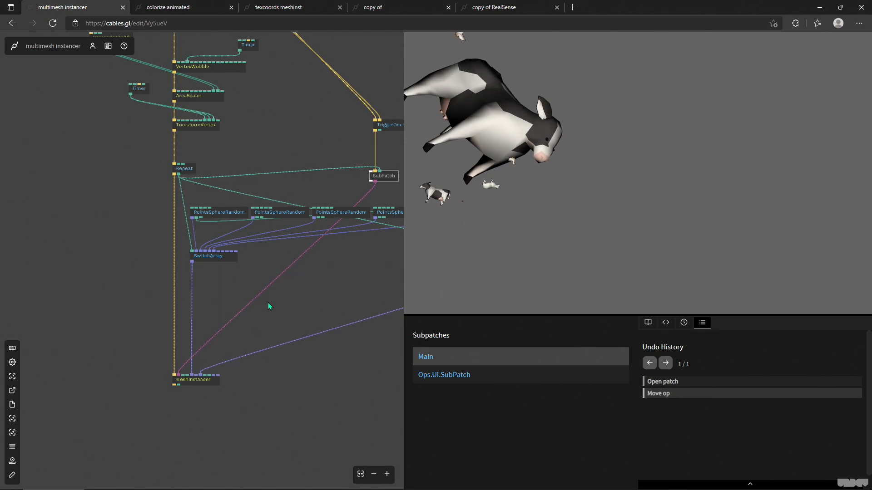
{"action": "left_click_drag", "start_coordinate": [326, 281], "coordinate": [218, 342]}
{"action": "scroll", "coordinate": [257, 332], "scroll_direction": "down", "scroll_amount": 1}
{"action": "scroll", "coordinate": [257, 334], "scroll_direction": "down", "scroll_amount": 2}
{"action": "left_click_drag", "start_coordinate": [201, 269], "coordinate": [350, 399]}
{"action": "scroll", "coordinate": [241, 347], "scroll_direction": "up", "scroll_amount": 5}
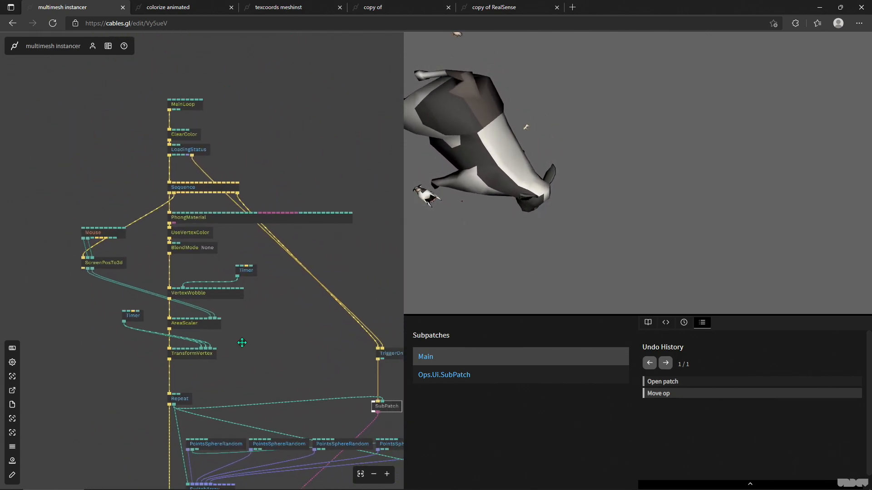
Examine the VertexWobble, AreaScaler and TransformVertex ops above Repeat together with their Timer and mouse position inputs
{"action": "scroll", "coordinate": [246, 361], "scroll_direction": "down", "scroll_amount": 2}
{"action": "left_click_drag", "start_coordinate": [250, 357], "coordinate": [226, 351]}
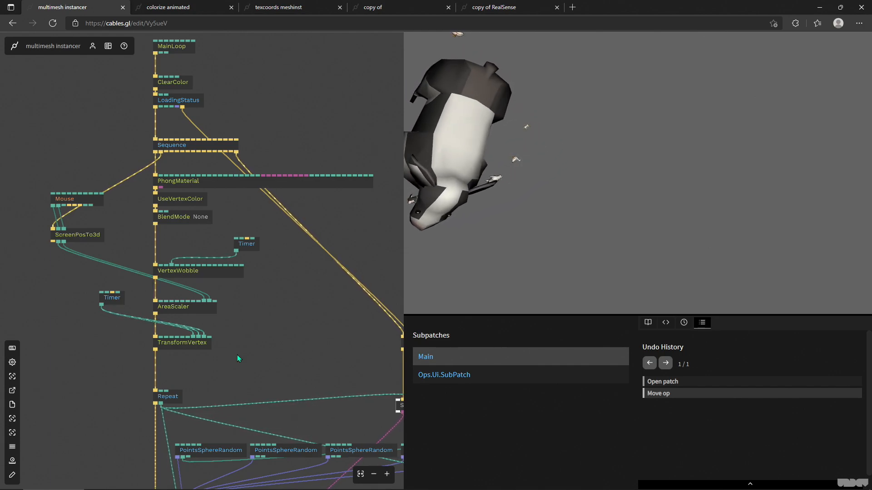
{"action": "left_click_drag", "start_coordinate": [185, 361], "coordinate": [215, 354]}
{"action": "left_click_drag", "start_coordinate": [296, 355], "coordinate": [275, 170]}
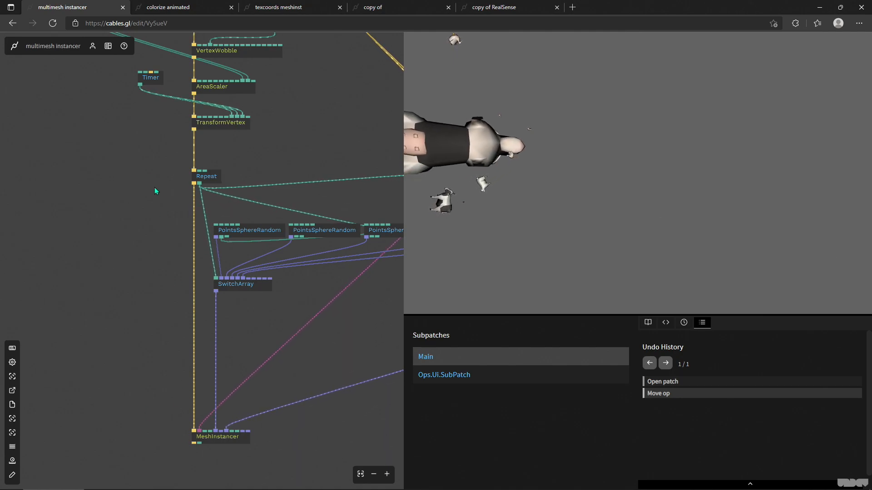
{"action": "scroll", "coordinate": [157, 198], "scroll_direction": "up", "scroll_amount": 5}
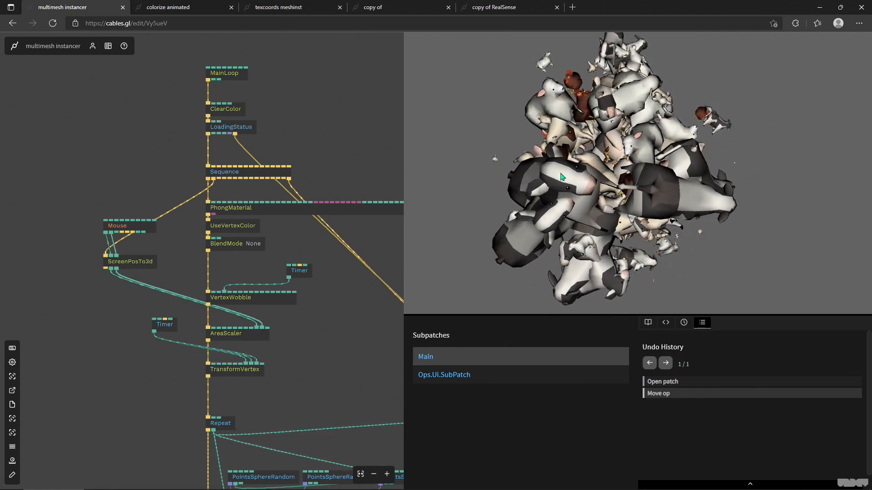
{"action": "mouse_move", "coordinate": [255, 414]}
{"action": "left_mouse_down"}
{"action": "mouse_move", "coordinate": [245, 370]}
{"action": "mouse_move", "coordinate": [262, 382]}
{"action": "mouse_move", "coordinate": [255, 411]}
{"action": "mouse_move", "coordinate": [231, 382]}
{"action": "mouse_move", "coordinate": [270, 419]}
{"action": "left_mouse_up"}
{"action": "scroll", "coordinate": [231, 381], "scroll_direction": "up", "scroll_amount": 3}
{"action": "scroll", "coordinate": [268, 410], "scroll_direction": "down", "scroll_amount": 2}
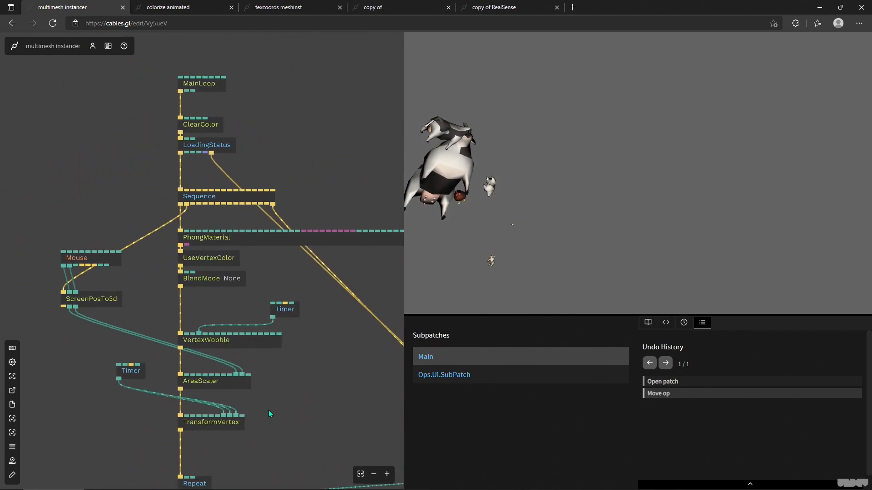
Shift the Mouse op slightly and inspect the PhongMaterial and UseVertexColor ops of the multimesh patch
{"action": "left_click_drag", "start_coordinate": [344, 323], "coordinate": [304, 319]}
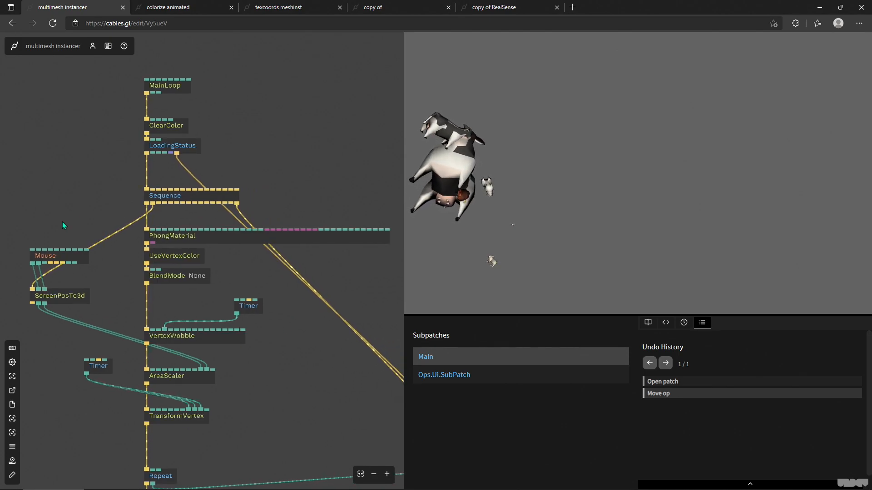
{"action": "left_click_drag", "start_coordinate": [46, 256], "coordinate": [52, 256]}
{"action": "left_click", "coordinate": [179, 241]}
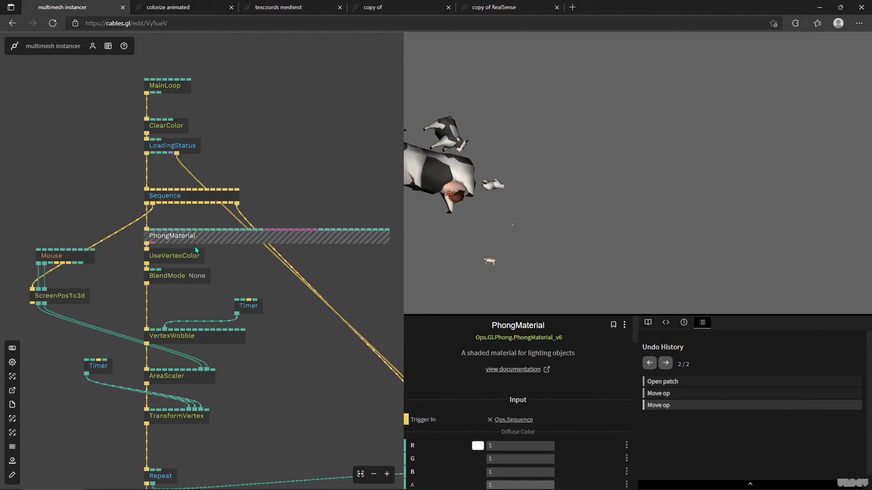
{"action": "left_click", "coordinate": [188, 257]}
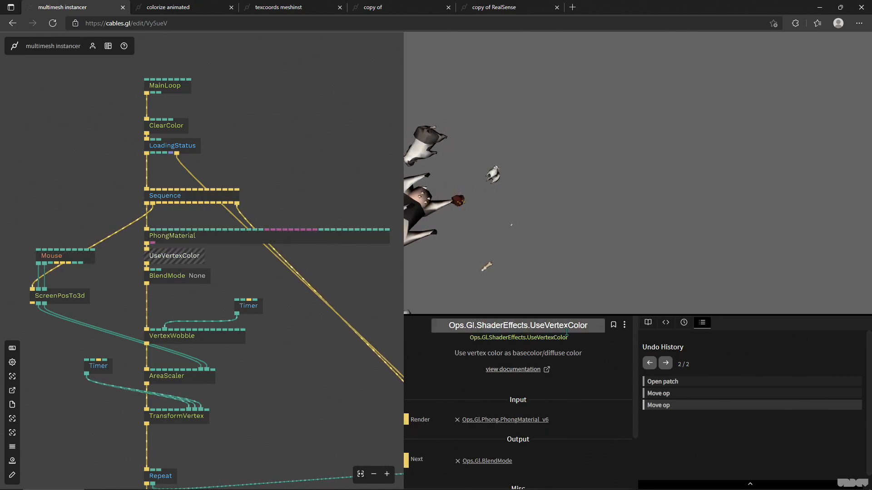
{"action": "scroll", "coordinate": [196, 311], "scroll_direction": "down", "scroll_amount": 4}
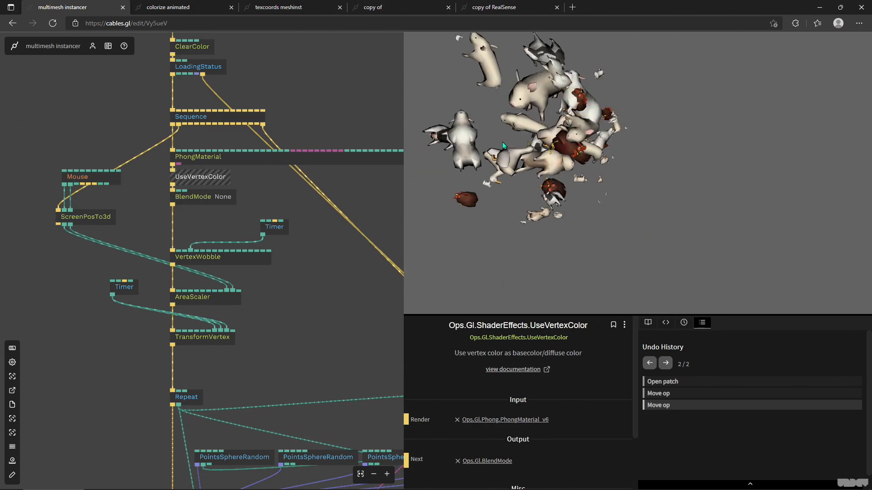
Review the full multimesh patch from MainLoop through Repeat, the SubPatch and SwitchArray down to MeshInstancer
{"action": "left_click_drag", "start_coordinate": [301, 339], "coordinate": [281, 89]}
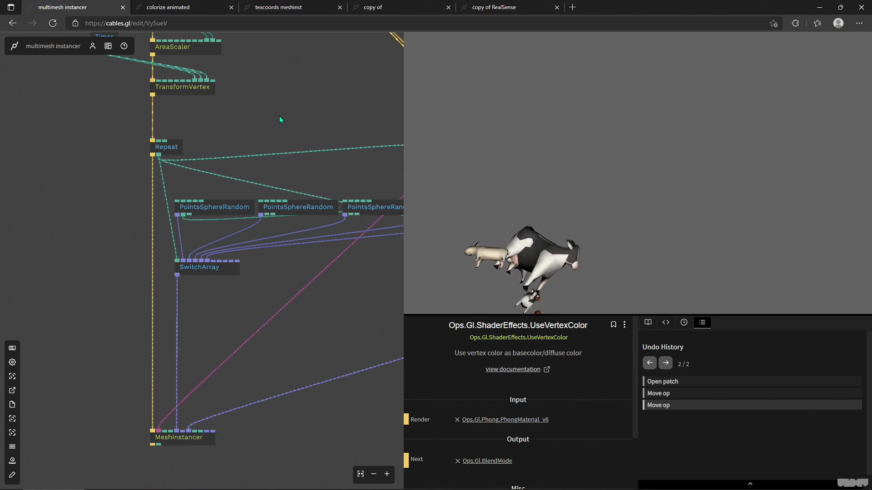
{"action": "scroll", "coordinate": [246, 312], "scroll_direction": "down", "scroll_amount": 5}
{"action": "left_click_drag", "start_coordinate": [243, 331], "coordinate": [240, 348]}
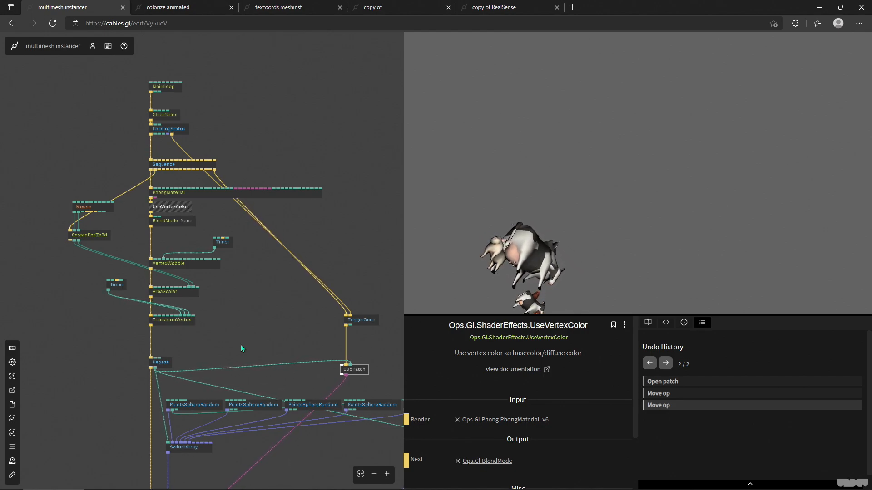
{"action": "left_click_drag", "start_coordinate": [259, 324], "coordinate": [297, 244]}
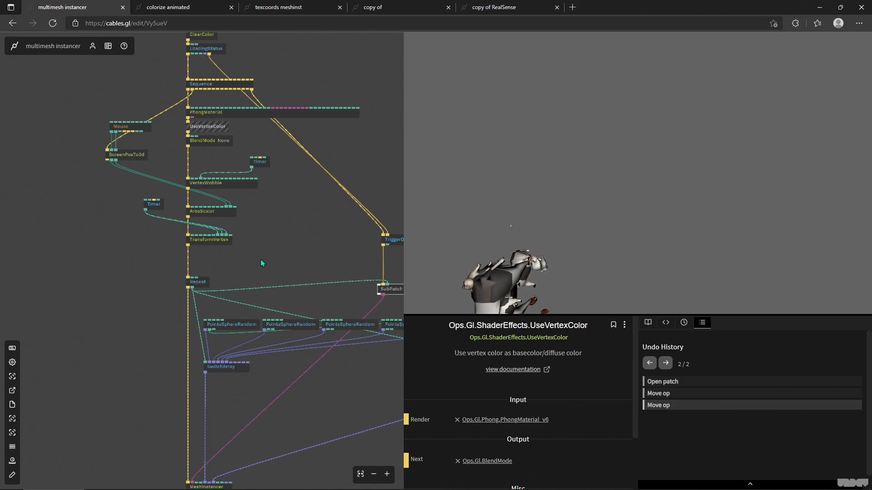
{"action": "scroll", "coordinate": [252, 281], "scroll_direction": "down", "scroll_amount": 3}
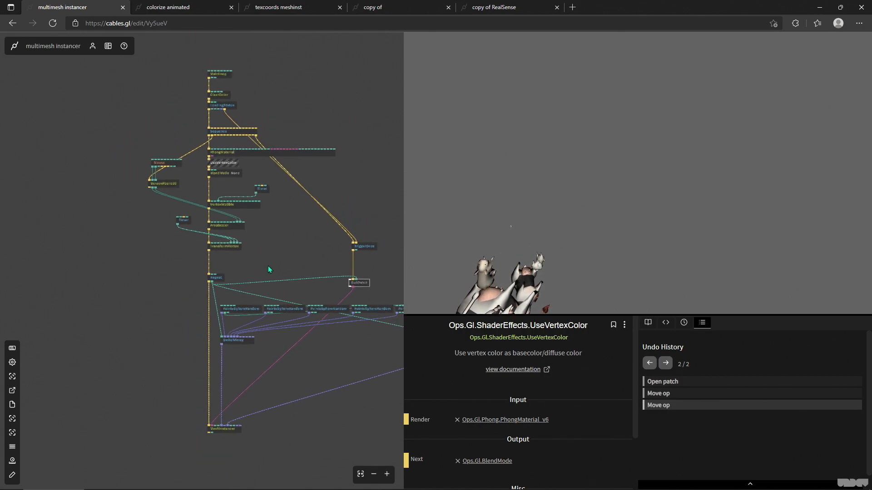
{"action": "left_click_drag", "start_coordinate": [241, 262], "coordinate": [262, 278]}
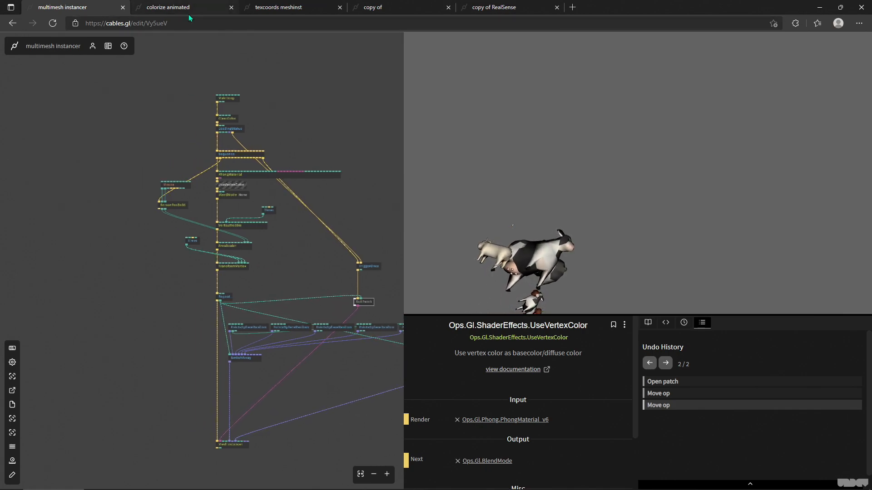
Switch to the texcoords meshinst patch and examine the RandomArrays link into MeshInstancer's TexCoords input
{"action": "left_click", "coordinate": [286, 11]}
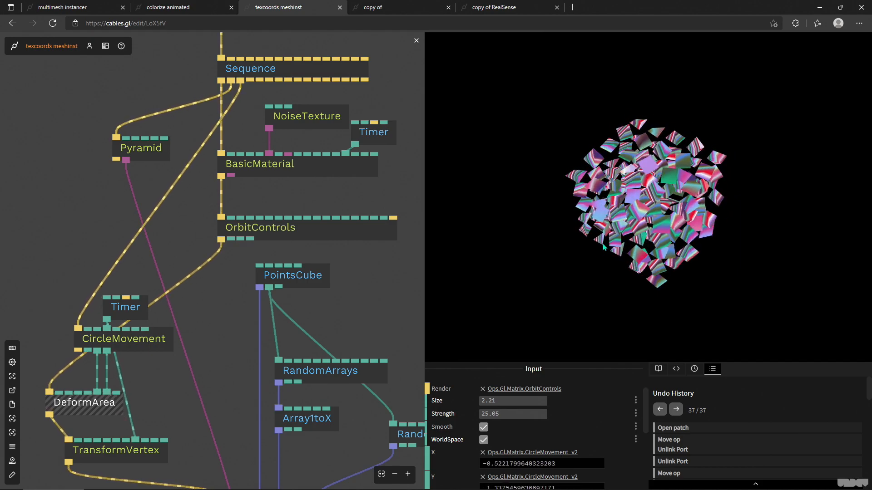
{"action": "scroll", "coordinate": [395, 299], "scroll_direction": "down", "scroll_amount": 5}
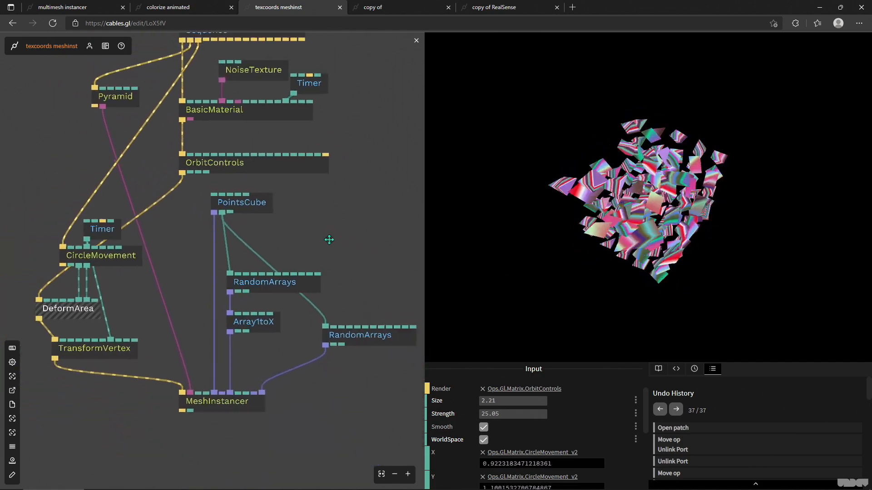
{"action": "left_click_drag", "start_coordinate": [317, 219], "coordinate": [330, 245]}
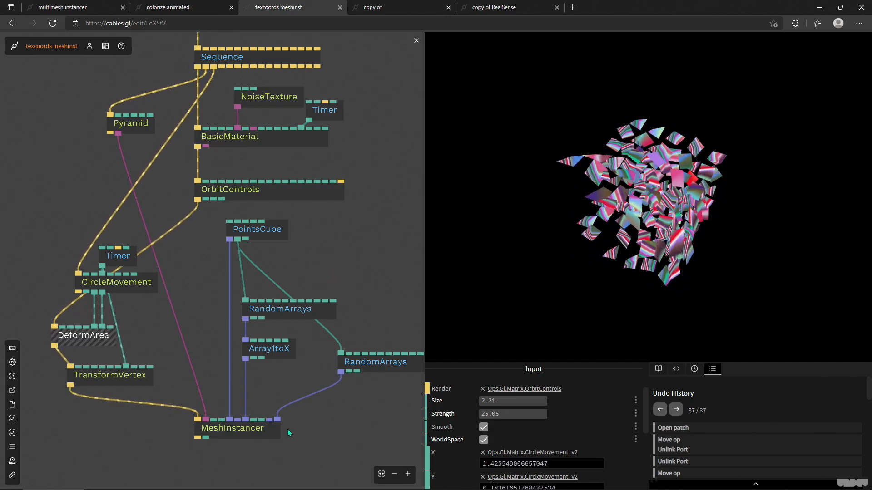
{"action": "left_click_drag", "start_coordinate": [308, 243], "coordinate": [295, 261]}
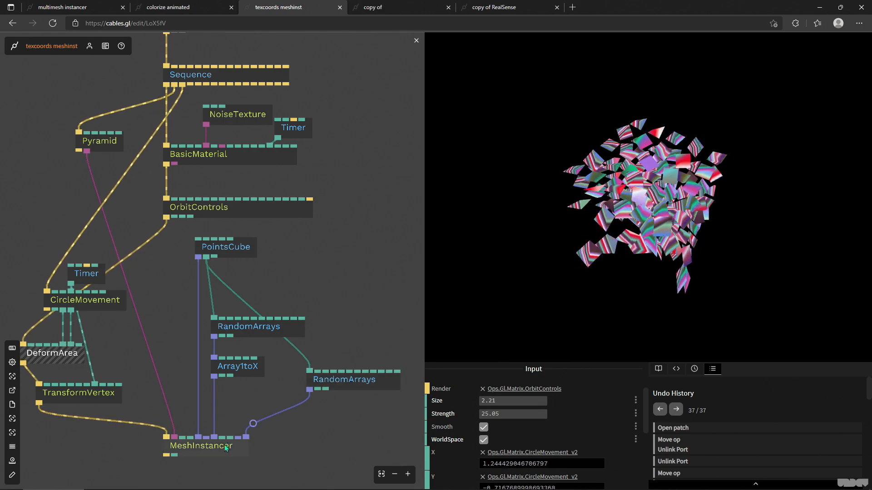
{"action": "scroll", "coordinate": [261, 445], "scroll_direction": "up", "scroll_amount": 2}
{"action": "scroll", "coordinate": [261, 445], "scroll_direction": "up", "scroll_amount": 2}
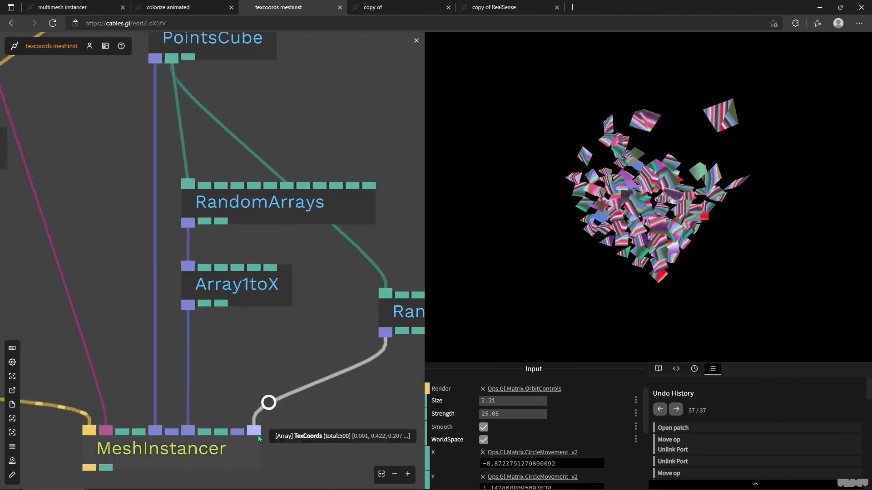
{"action": "scroll", "coordinate": [258, 439], "scroll_direction": "down", "scroll_amount": 3}
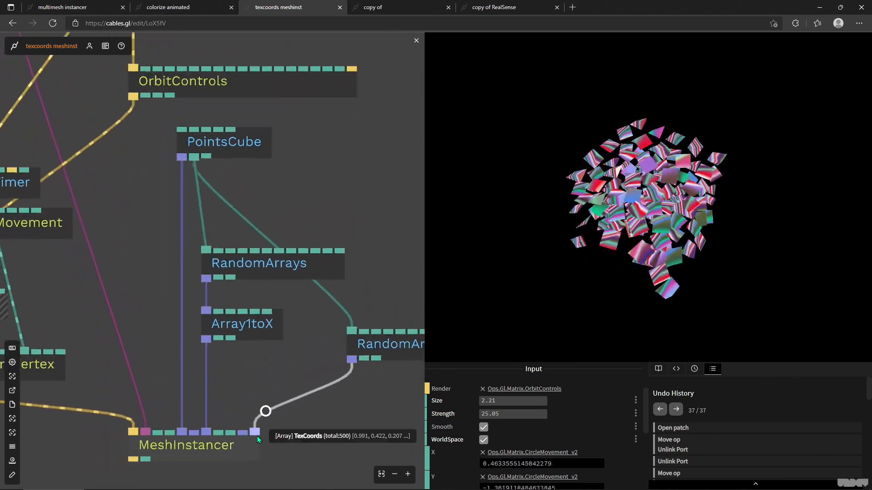
{"action": "scroll", "coordinate": [258, 439], "scroll_direction": "down", "scroll_amount": 1}
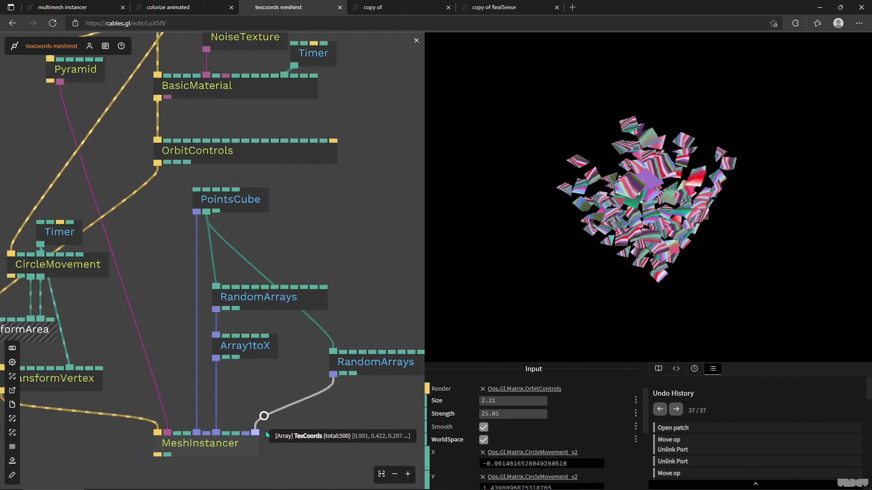
Inspect the value ranges of the RandomArrays op feeding TexCoords, MeshInstancer's parameters and the Pyramid link into its geom input
{"action": "left_click", "coordinate": [363, 362]}
{"action": "scroll", "coordinate": [455, 418], "scroll_direction": "down", "scroll_amount": 1}
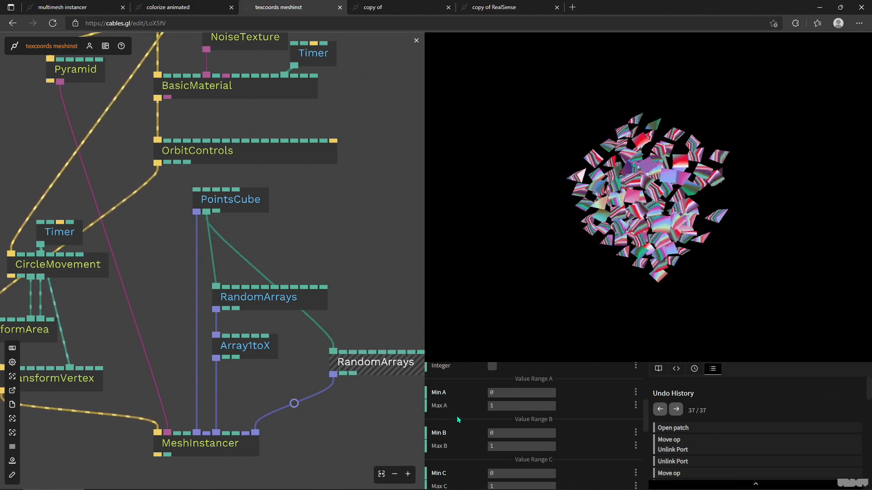
{"action": "left_click_drag", "start_coordinate": [297, 418], "coordinate": [338, 397]}
{"action": "left_click", "coordinate": [273, 425]}
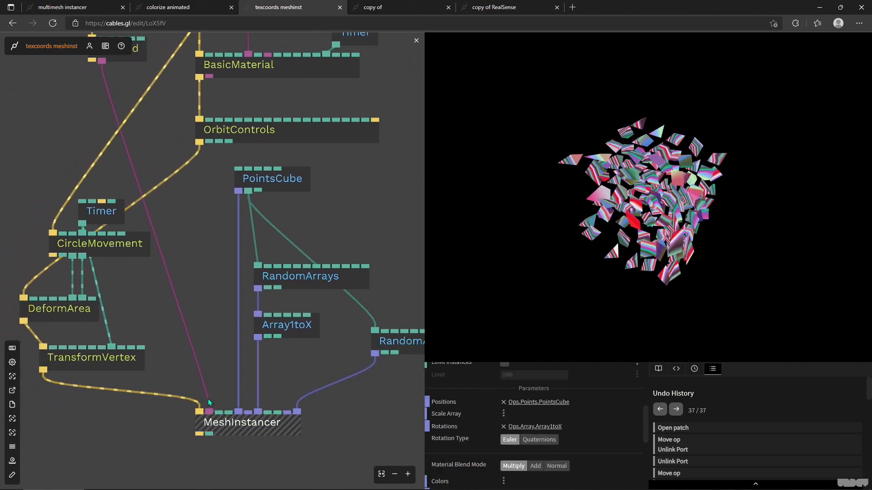
{"action": "left_click_drag", "start_coordinate": [174, 333], "coordinate": [191, 355]}
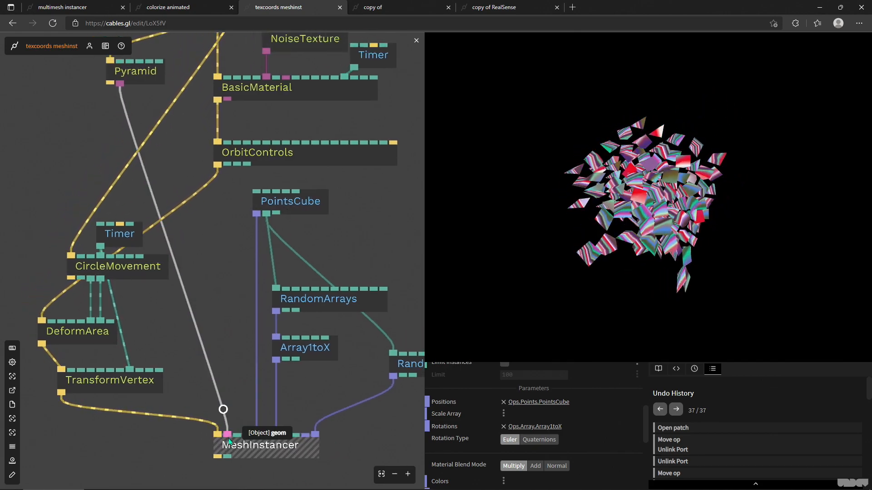
Inspect PointsCube's Num X, Y, Z inputs and outputs, MeshInstancer's Positions and Rotations inputs, and the rendered pyramids
{"action": "left_click", "coordinate": [269, 198]}
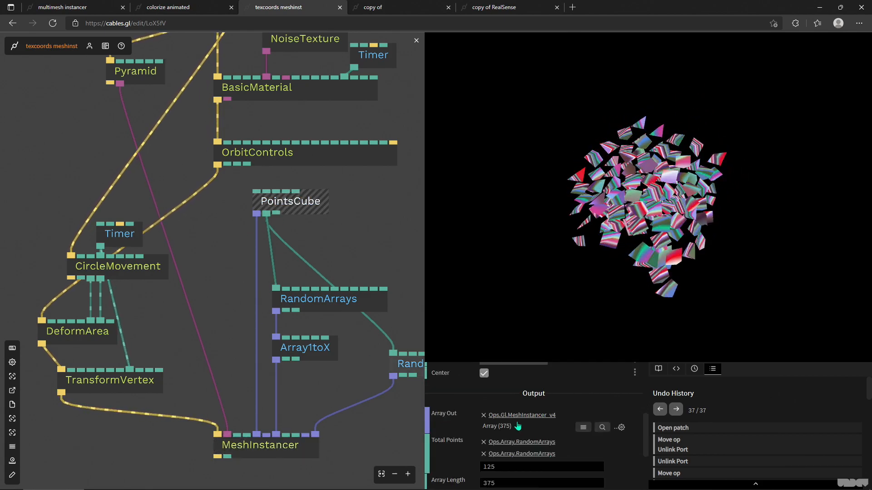
{"action": "scroll", "coordinate": [516, 407], "scroll_direction": "up", "scroll_amount": 3}
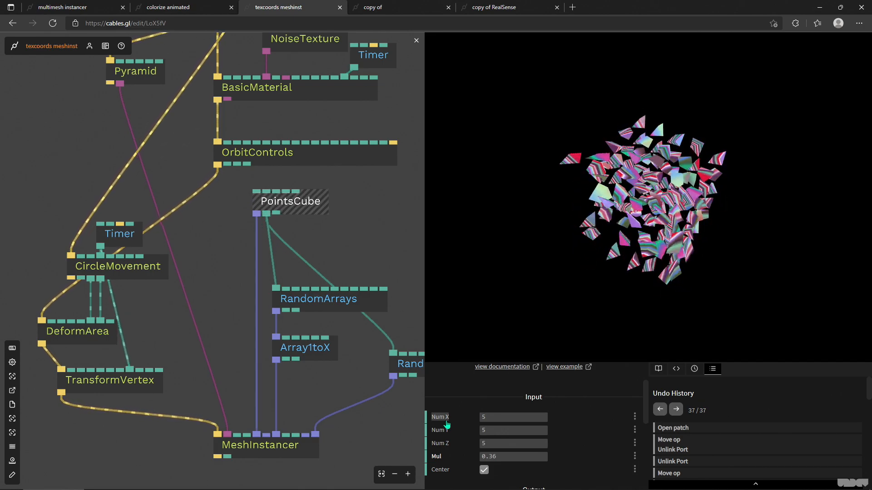
{"action": "scroll", "coordinate": [454, 409], "scroll_direction": "down", "scroll_amount": 2}
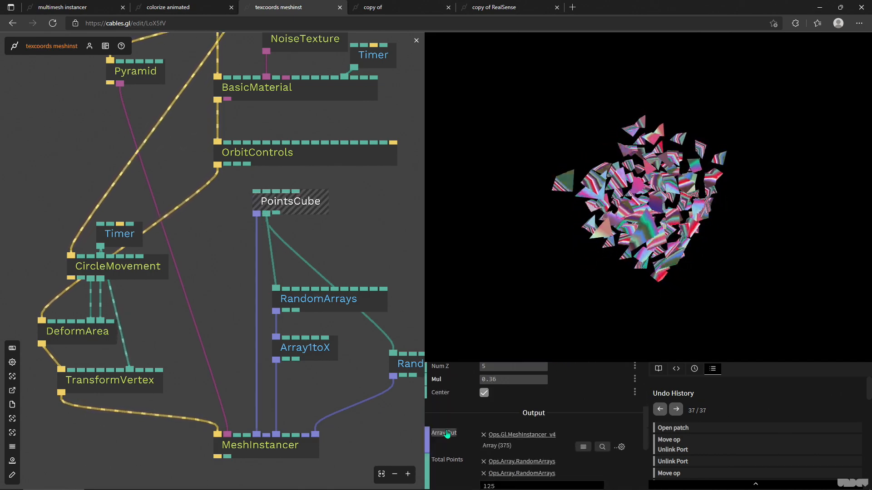
{"action": "left_click", "coordinate": [249, 450]}
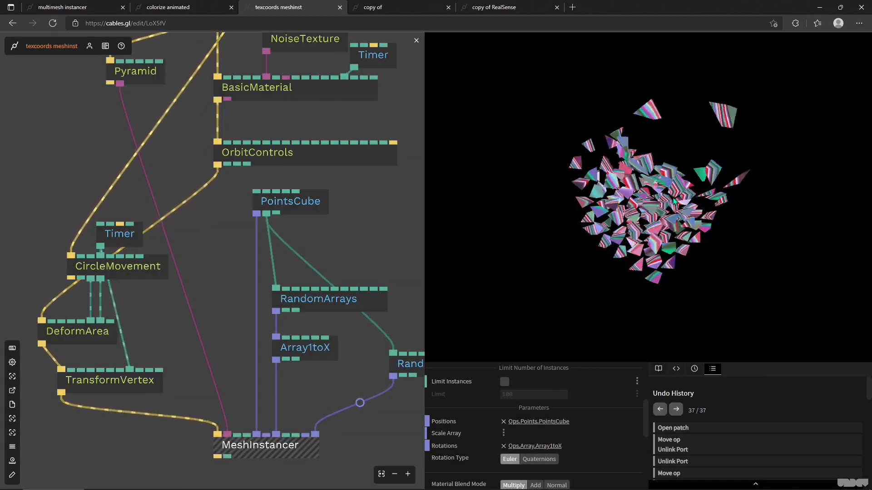
{"action": "left_click_drag", "start_coordinate": [331, 362], "coordinate": [293, 306]}
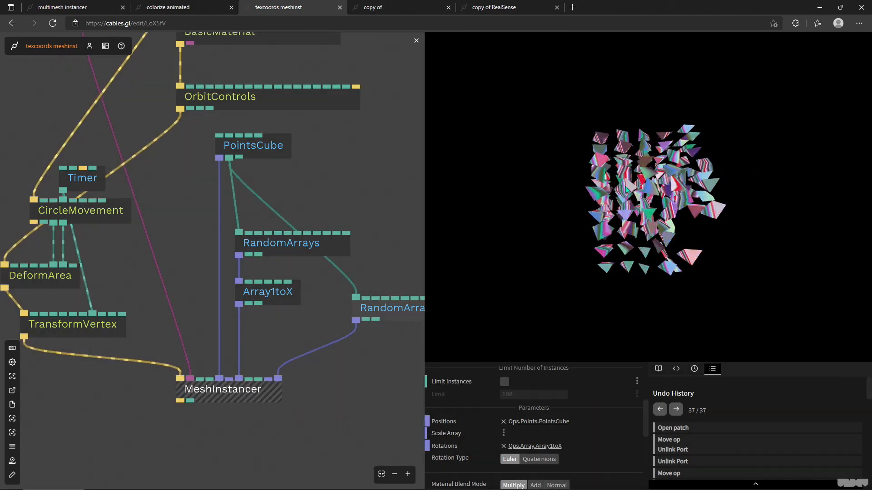
{"action": "mouse_move", "coordinate": [625, 190]}
{"action": "left_mouse_down"}
{"action": "mouse_move", "coordinate": [658, 213]}
{"action": "mouse_move", "coordinate": [635, 194]}
{"action": "mouse_move", "coordinate": [657, 195]}
{"action": "mouse_move", "coordinate": [649, 191]}
{"action": "mouse_move", "coordinate": [656, 165]}
{"action": "mouse_move", "coordinate": [632, 179]}
{"action": "mouse_move", "coordinate": [651, 197]}
{"action": "mouse_move", "coordinate": [718, 197]}
{"action": "mouse_move", "coordinate": [725, 172]}
{"action": "mouse_move", "coordinate": [649, 175]}
{"action": "mouse_move", "coordinate": [625, 191]}
{"action": "left_mouse_up"}
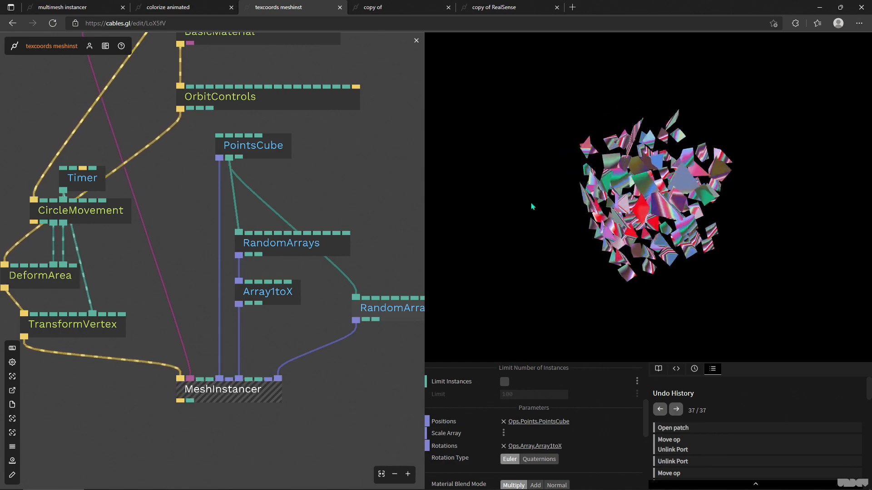
Move the RandomArrays op that feeds TexCoords up level with the other RandomArrays op
{"action": "left_click_drag", "start_coordinate": [395, 304], "coordinate": [415, 245]}
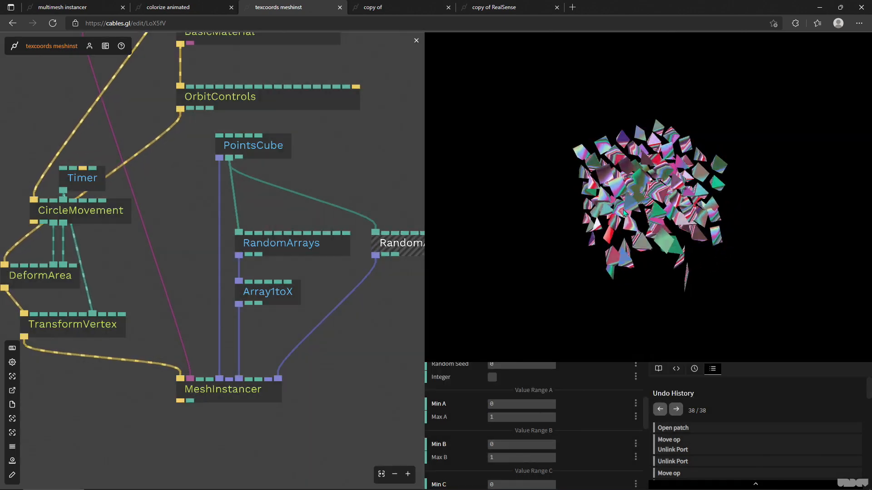
{"action": "left_click_drag", "start_coordinate": [353, 380], "coordinate": [317, 354]}
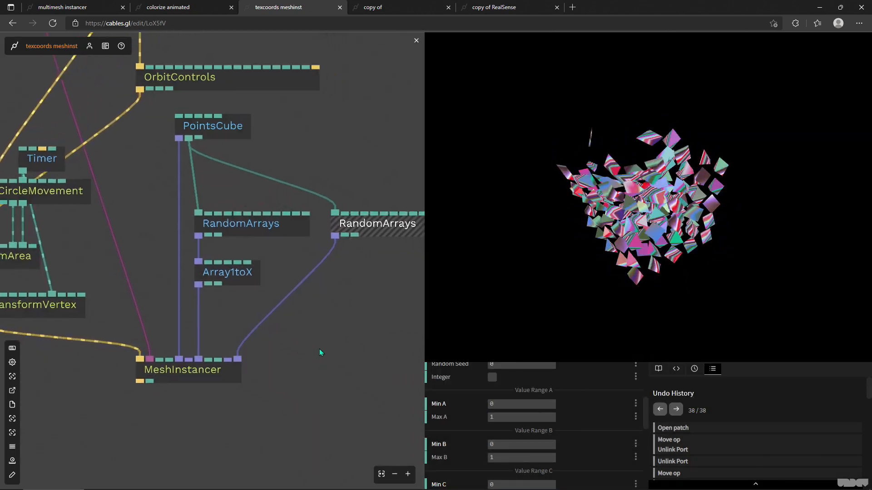
{"action": "scroll", "coordinate": [287, 350], "scroll_direction": "down", "scroll_amount": 5}
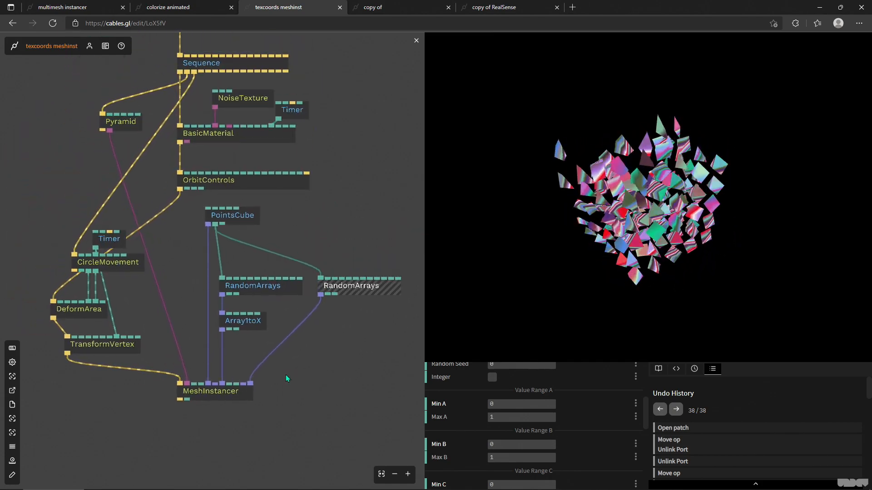
{"action": "left_click_drag", "start_coordinate": [299, 225], "coordinate": [315, 235]}
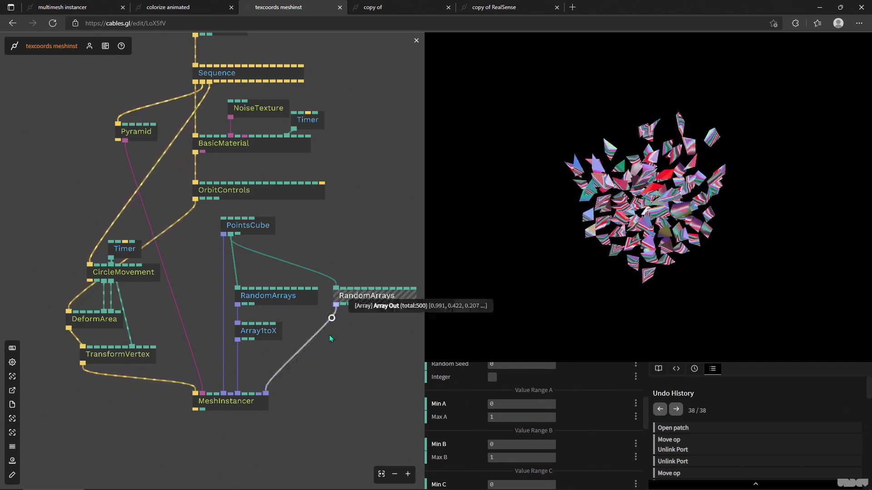
Unlink RandomArrays from MeshInstancer's TexCoords input and examine the NoiseTexture op and the pyramids' texturing
{"action": "left_click_drag", "start_coordinate": [267, 393], "coordinate": [315, 361]}
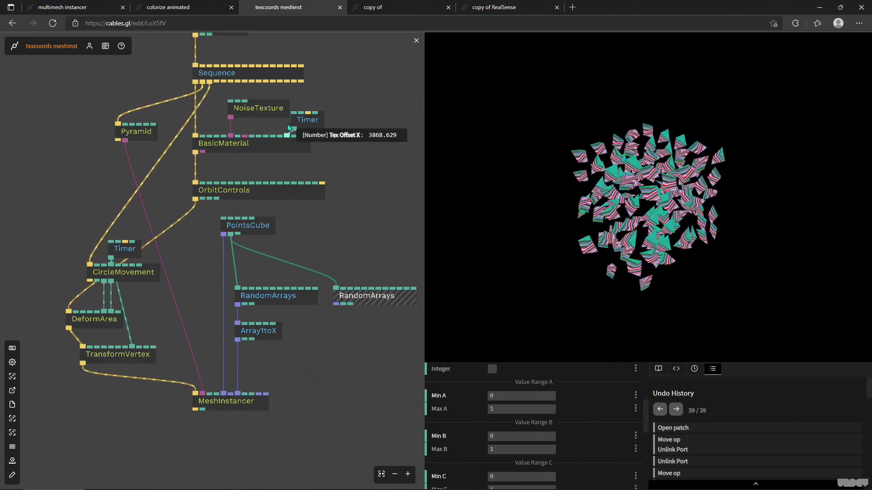
{"action": "left_click", "coordinate": [257, 111]}
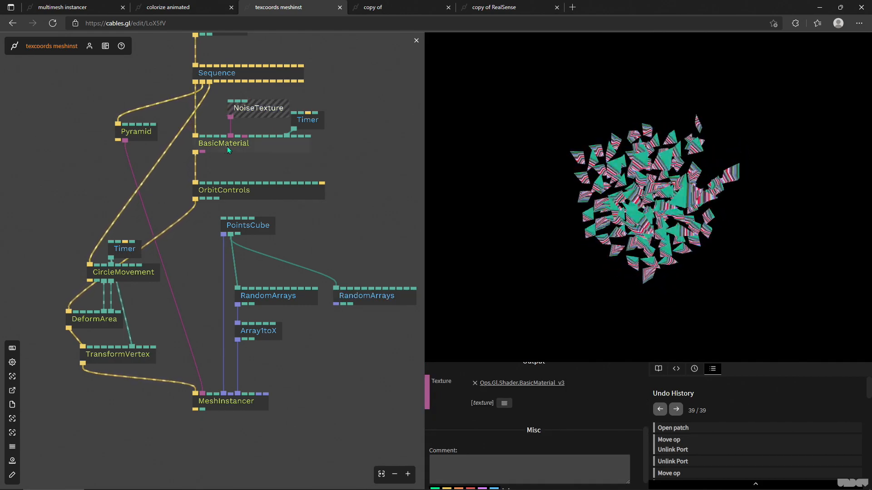
{"action": "left_click_drag", "start_coordinate": [666, 231], "coordinate": [656, 186]}
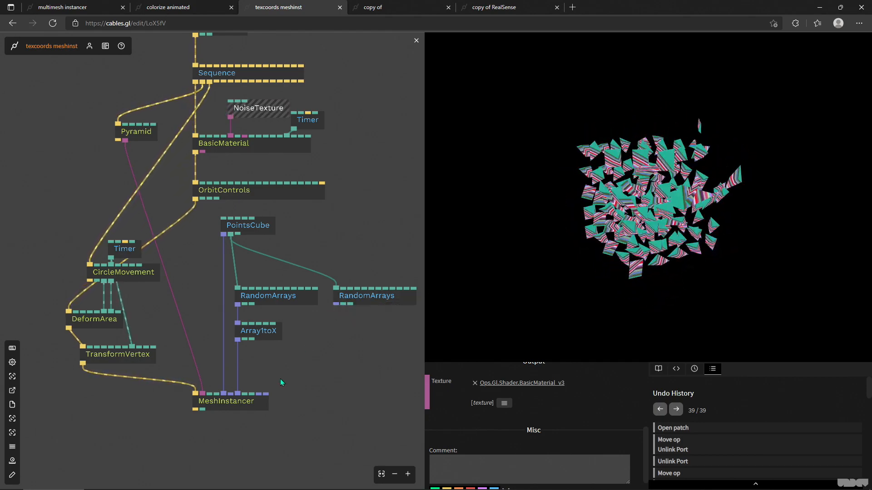
Link RandomArrays' Array Out to MeshInstancer's TexCoords input and check its value ranges and PointsCube's Total points output
{"action": "left_click_drag", "start_coordinate": [266, 394], "coordinate": [336, 304]}
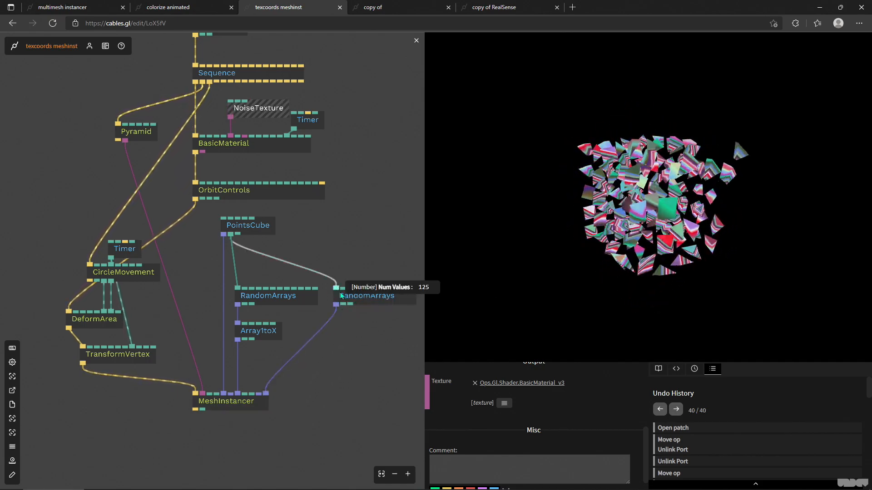
{"action": "left_click", "coordinate": [349, 295]}
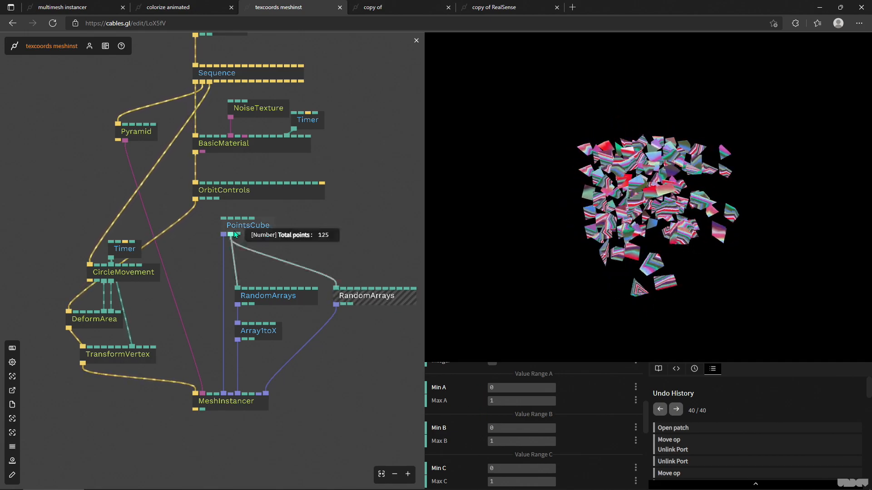
{"action": "scroll", "coordinate": [216, 298], "scroll_direction": "up", "scroll_amount": 3}
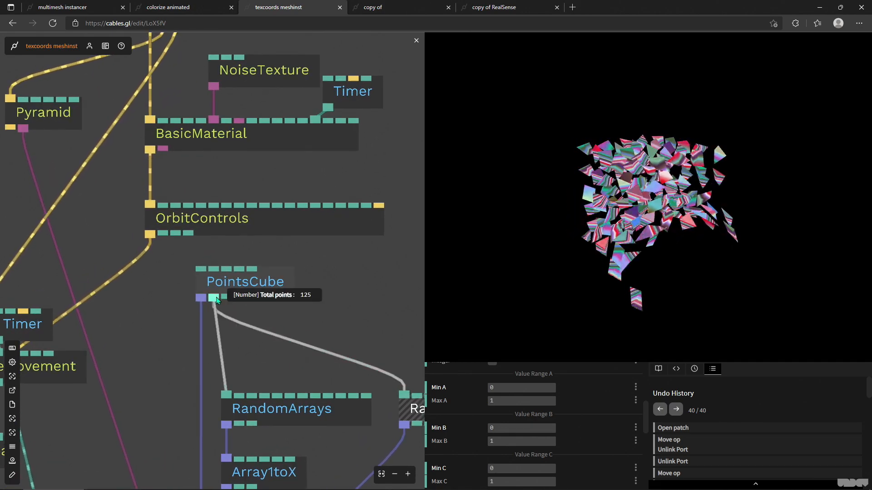
Unlink PointsCube's Total points from the RandomArrays op feeding TexCoords and set that op's Num Values to 37
{"action": "left_click_drag", "start_coordinate": [319, 281], "coordinate": [226, 210]}
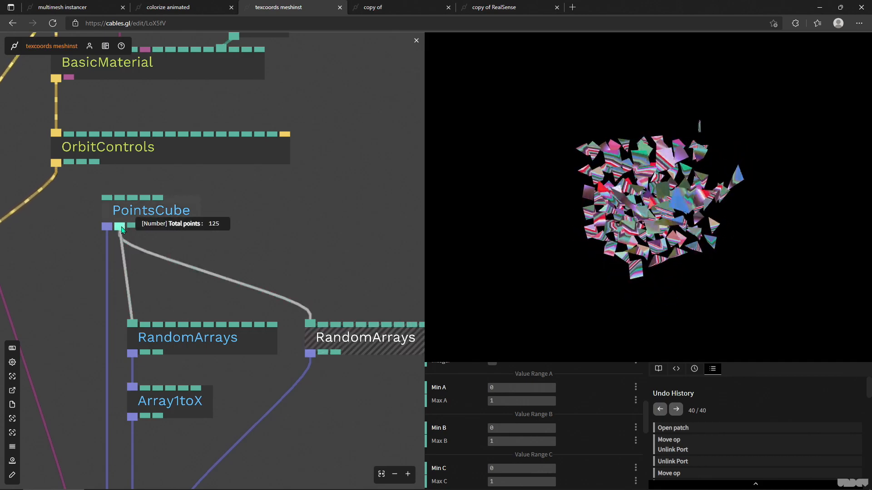
{"action": "left_click_drag", "start_coordinate": [403, 279], "coordinate": [297, 215]}
{"action": "scroll", "coordinate": [290, 236], "scroll_direction": "down", "scroll_amount": 2}
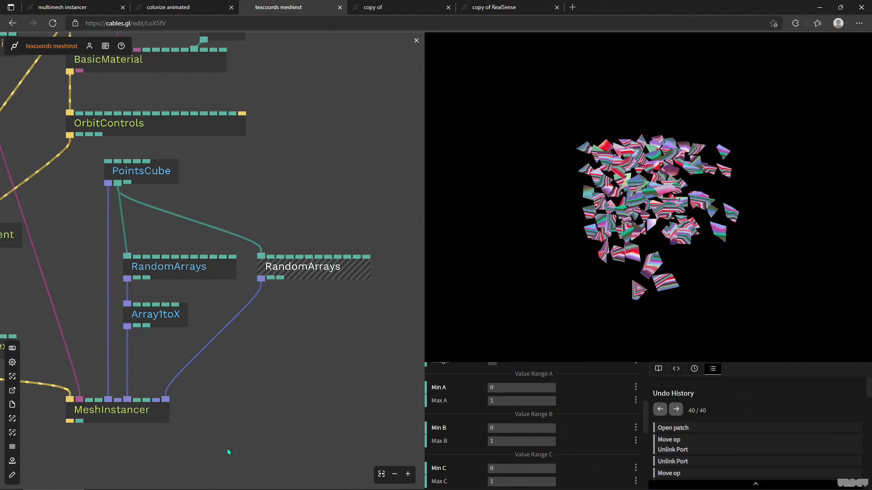
{"action": "left_click_drag", "start_coordinate": [121, 370], "coordinate": [188, 344]}
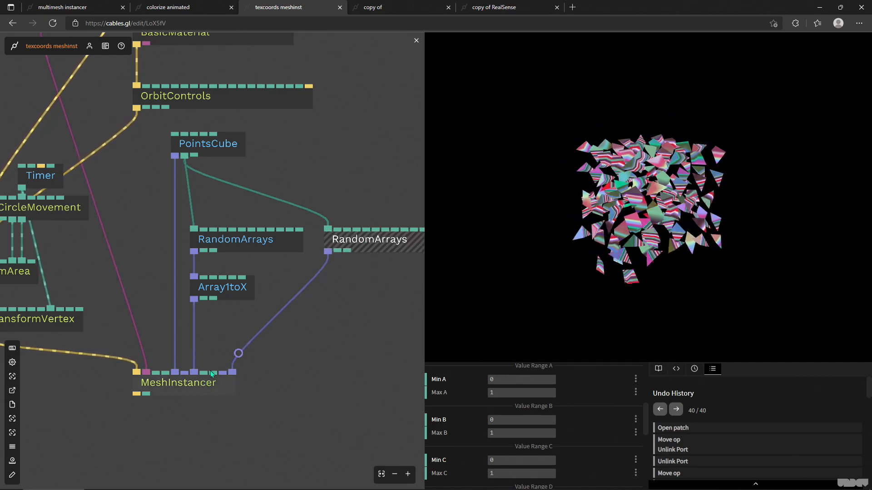
{"action": "left_click_drag", "start_coordinate": [328, 229], "coordinate": [357, 250]}
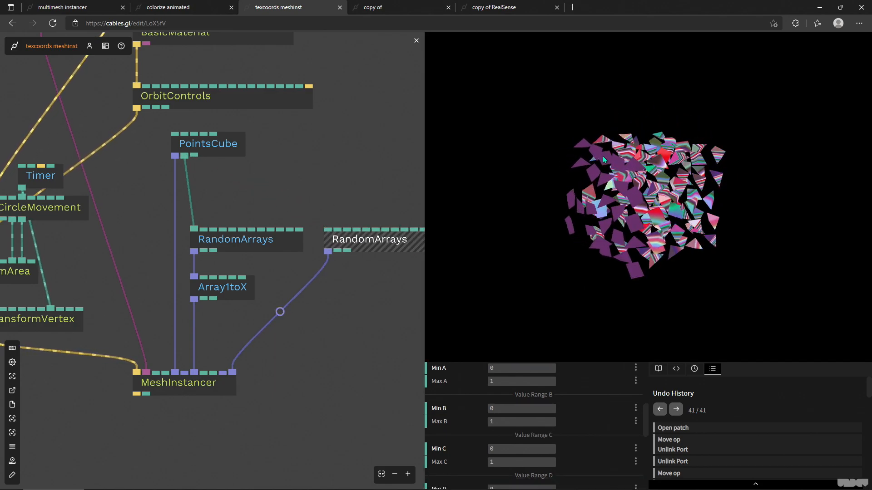
{"action": "scroll", "coordinate": [523, 414], "scroll_direction": "up", "scroll_amount": 3}
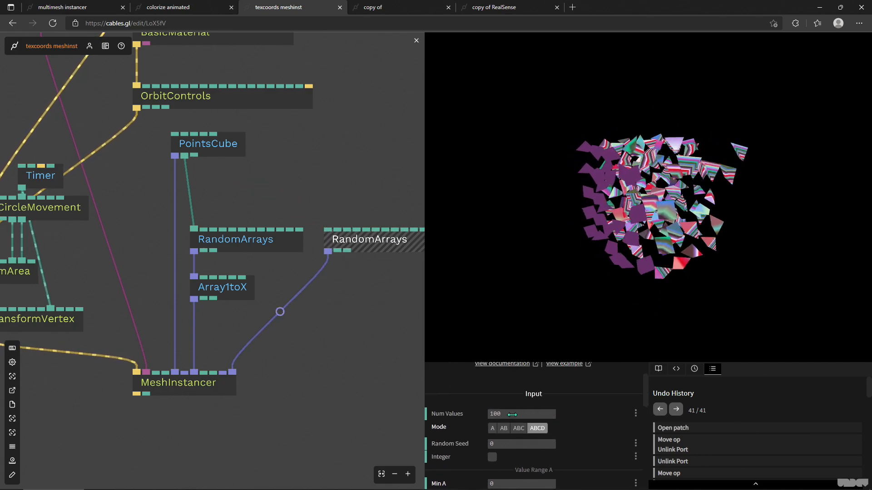
{"action": "left_click_drag", "start_coordinate": [522, 414], "coordinate": [494, 414]}
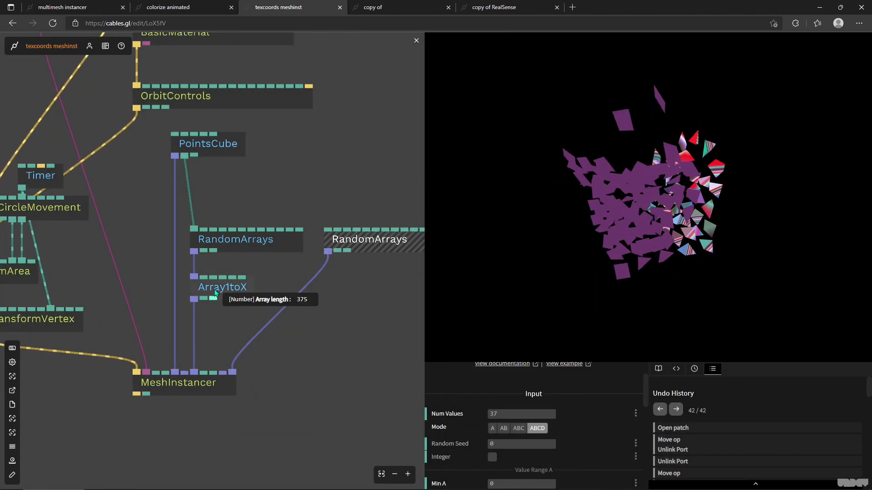
Unlink Total points from the rotation RandomArrays op and relink it to Num Values of both RandomArrays ops
{"action": "left_click", "coordinate": [191, 208]}
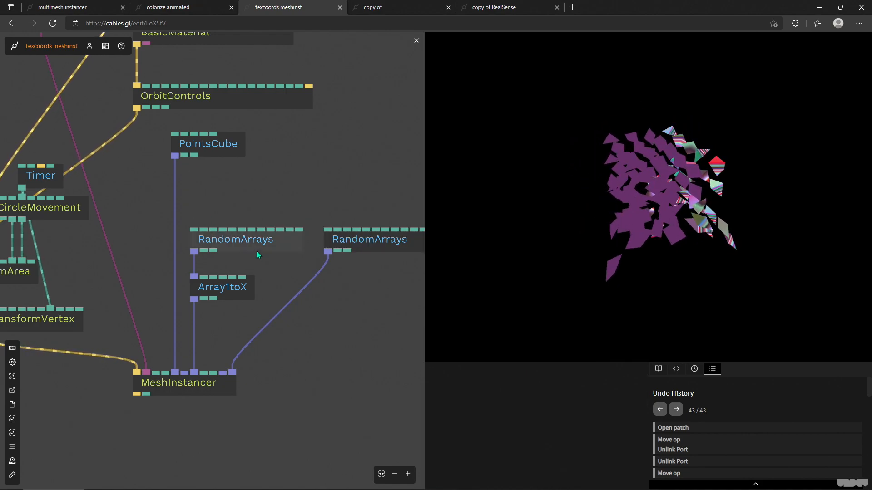
{"action": "left_click", "coordinate": [230, 239]}
{"action": "scroll", "coordinate": [516, 416], "scroll_direction": "down", "scroll_amount": 2}
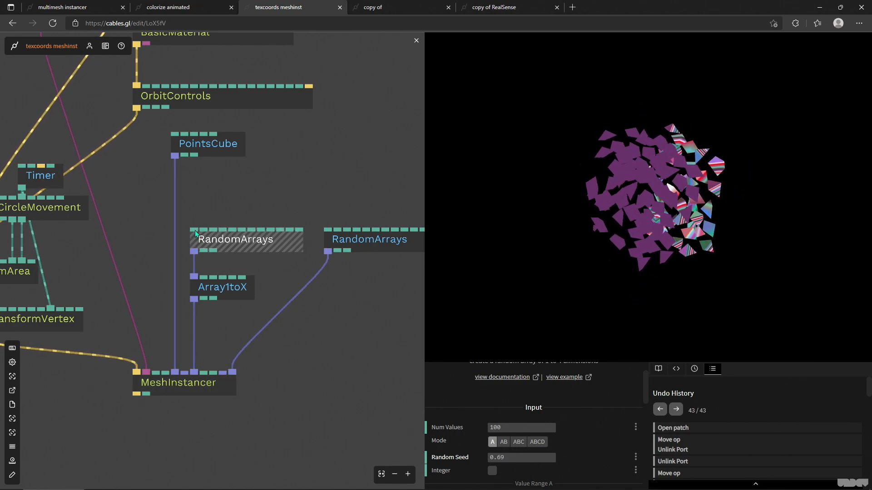
{"action": "left_click_drag", "start_coordinate": [182, 160], "coordinate": [175, 155]}
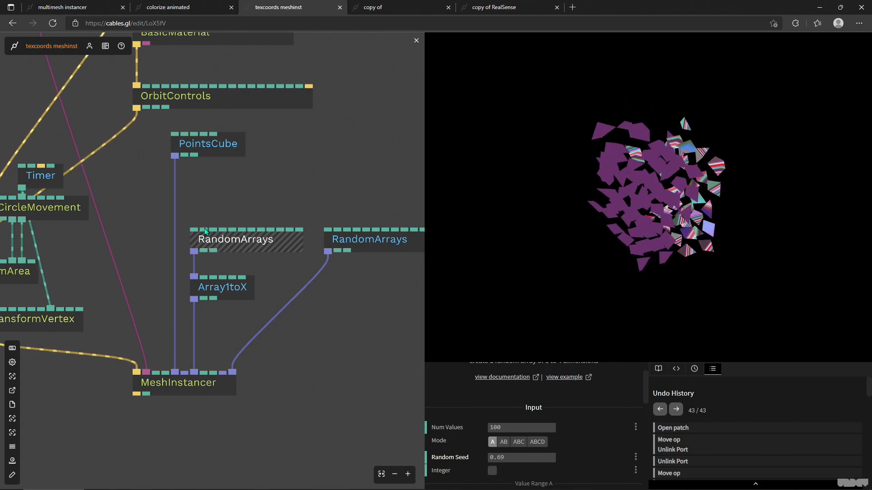
{"action": "left_click_drag", "start_coordinate": [194, 230], "coordinate": [187, 157]}
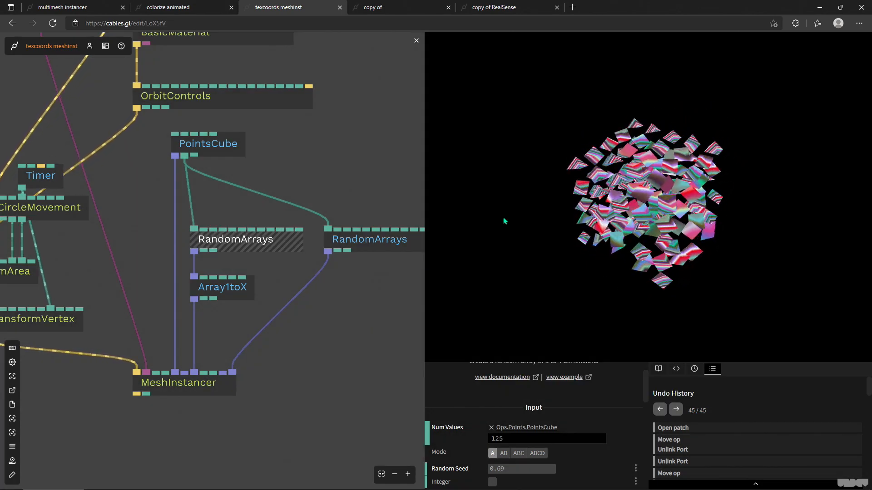
Unlink RandomArrays from MeshInstancer's TexCoords input and move the op up beside PointsCube
{"action": "scroll", "coordinate": [334, 261], "scroll_direction": "down", "scroll_amount": 2}
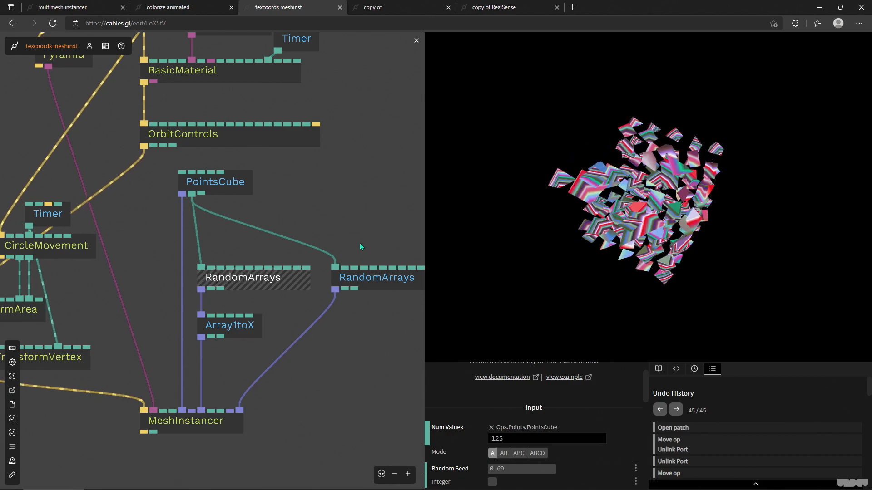
{"action": "scroll", "coordinate": [359, 245], "scroll_direction": "down", "scroll_amount": 3}
{"action": "scroll", "coordinate": [366, 227], "scroll_direction": "up", "scroll_amount": 2}
{"action": "left_click_drag", "start_coordinate": [368, 211], "coordinate": [361, 255]}
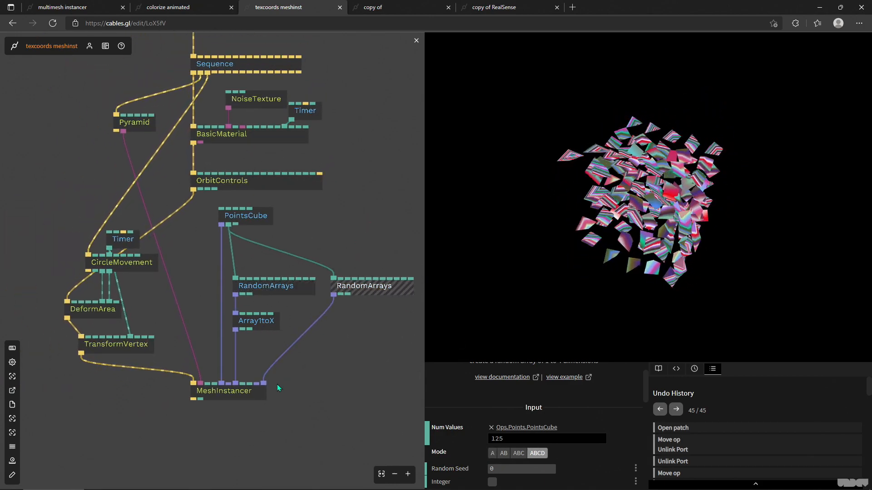
{"action": "left_click_drag", "start_coordinate": [264, 384], "coordinate": [352, 320]}
{"action": "left_click_drag", "start_coordinate": [362, 289], "coordinate": [354, 242]}
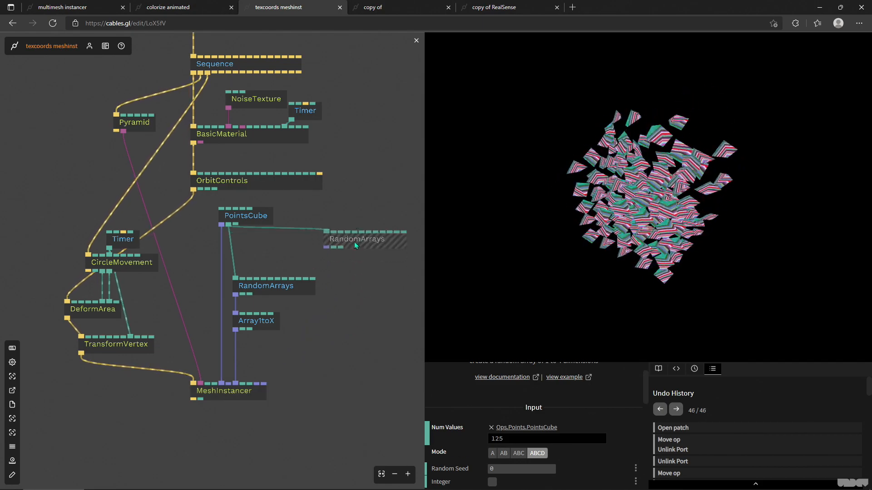
{"action": "left_click_drag", "start_coordinate": [265, 382], "coordinate": [298, 323]}
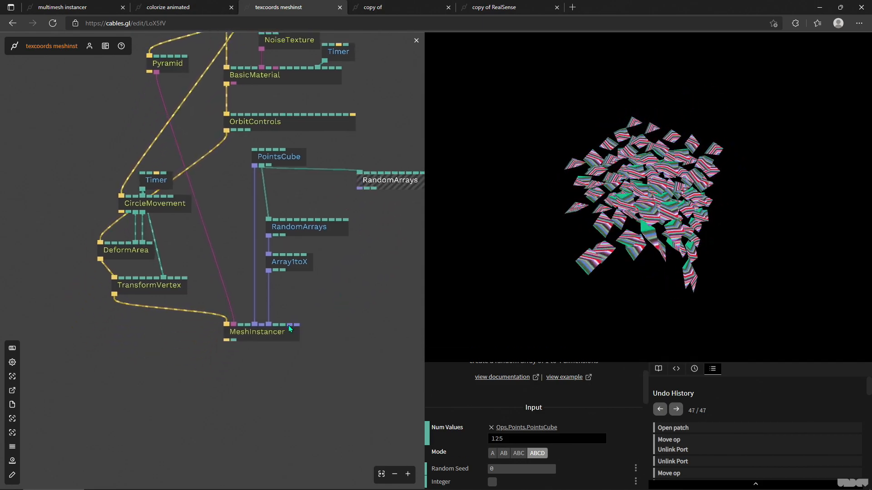
{"action": "scroll", "coordinate": [289, 328], "scroll_direction": "up", "scroll_amount": 5}
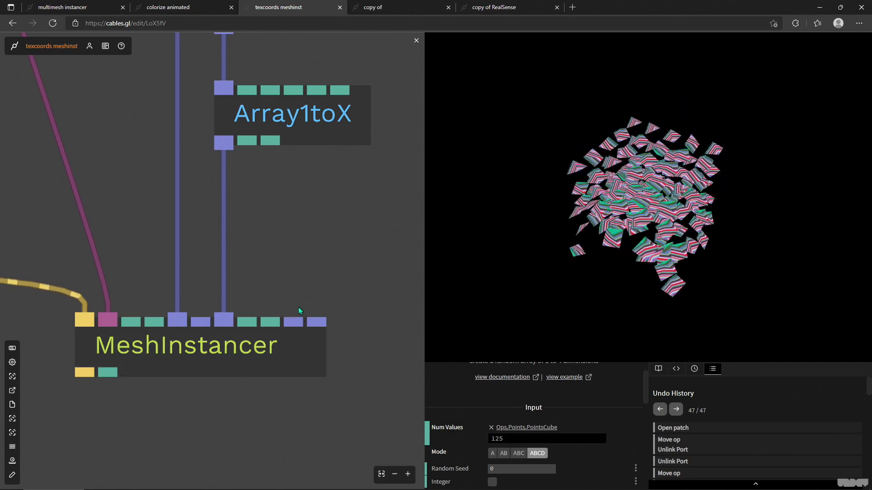
{"action": "scroll", "coordinate": [298, 307], "scroll_direction": "down", "scroll_amount": 2}
{"action": "scroll", "coordinate": [301, 280], "scroll_direction": "down", "scroll_amount": 2}
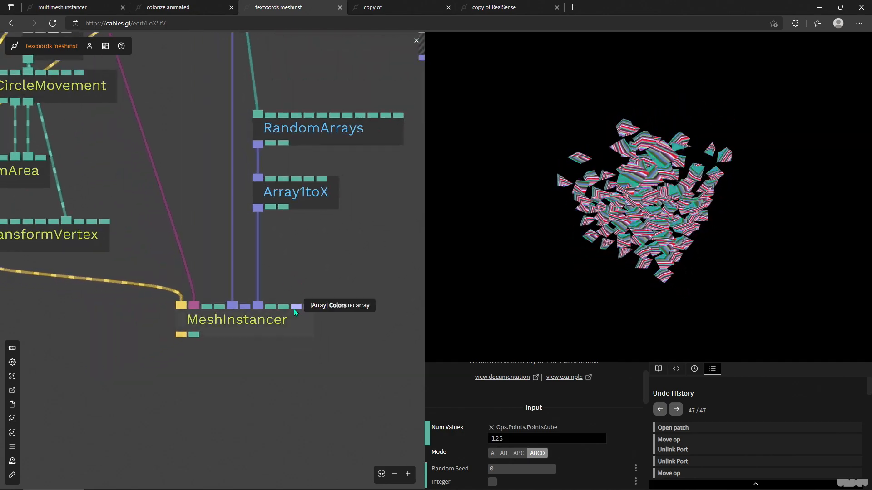
{"action": "left_click_drag", "start_coordinate": [342, 256], "coordinate": [417, 317]}
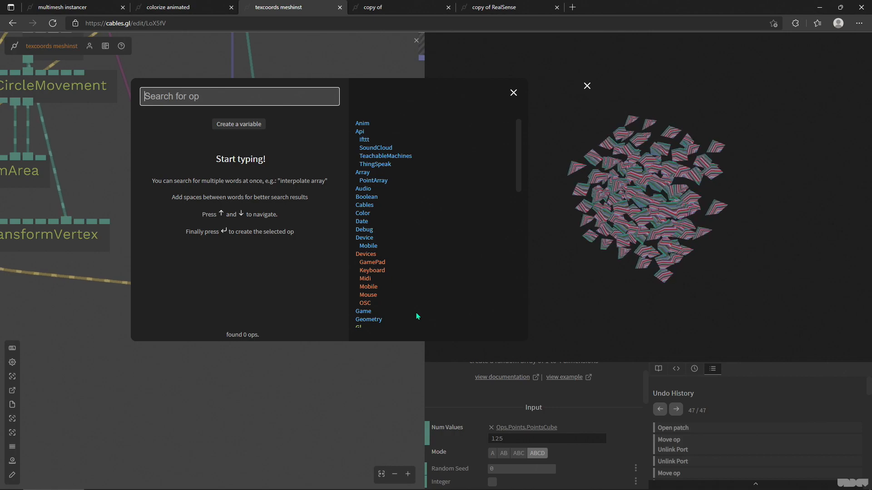
{"action": "type", "text": "array"}
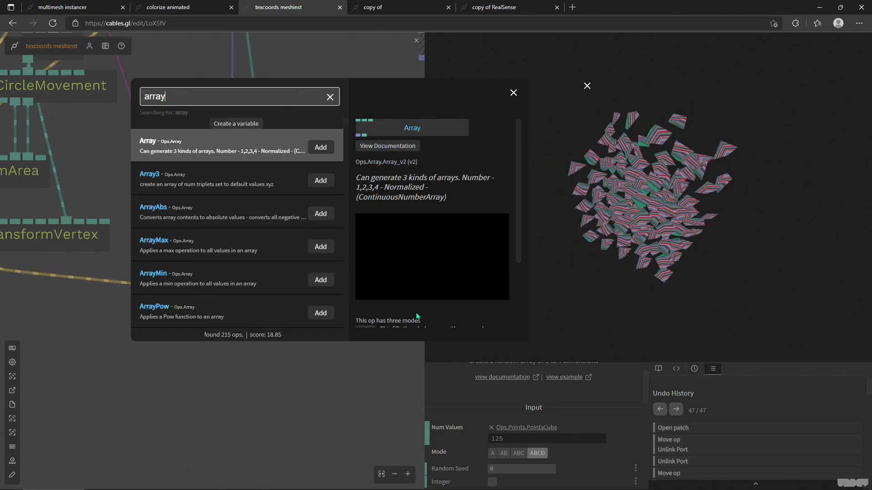
{"action": "key", "text": "Return"}
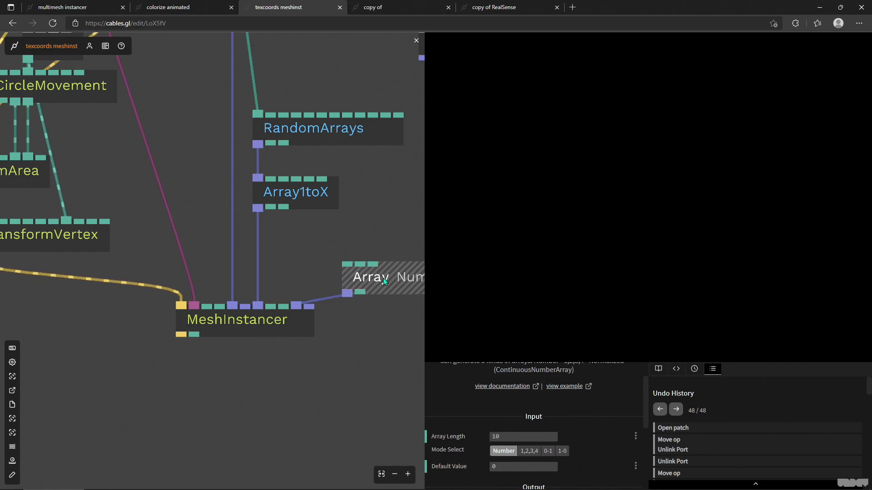
{"action": "left_click_drag", "start_coordinate": [385, 282], "coordinate": [366, 245]}
{"action": "key", "text": "Delete"}
Add a RandomArrays op feeding MeshInstancer's Colors input and set its mode to ABCD
{"action": "left_click_drag", "start_coordinate": [297, 305], "coordinate": [354, 251]}
{"action": "type", "text": "random"}
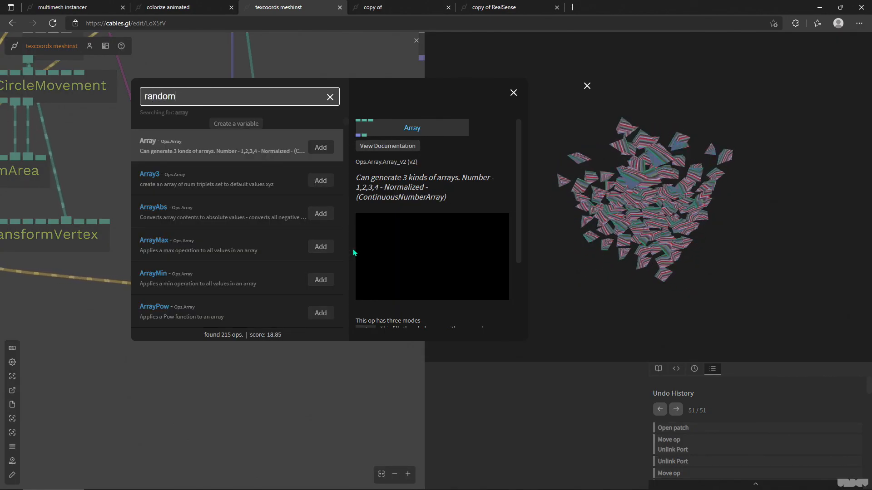
{"action": "type", "text": "ar"}
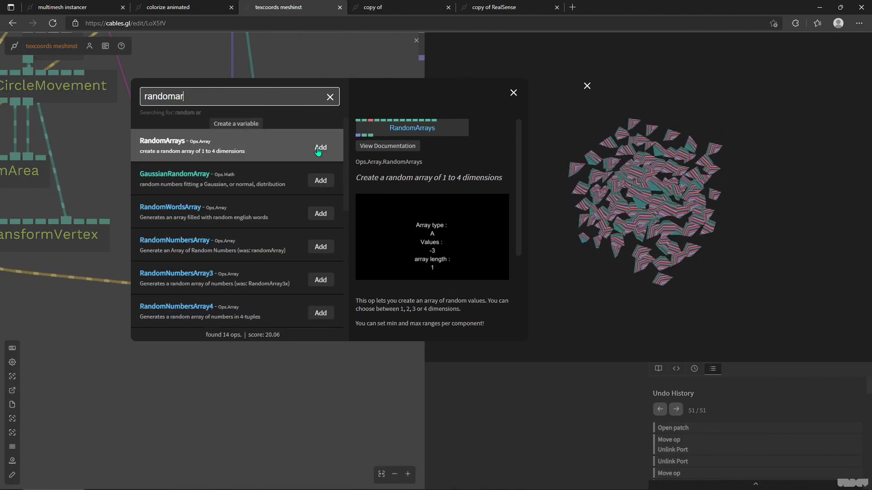
{"action": "key", "text": "Return"}
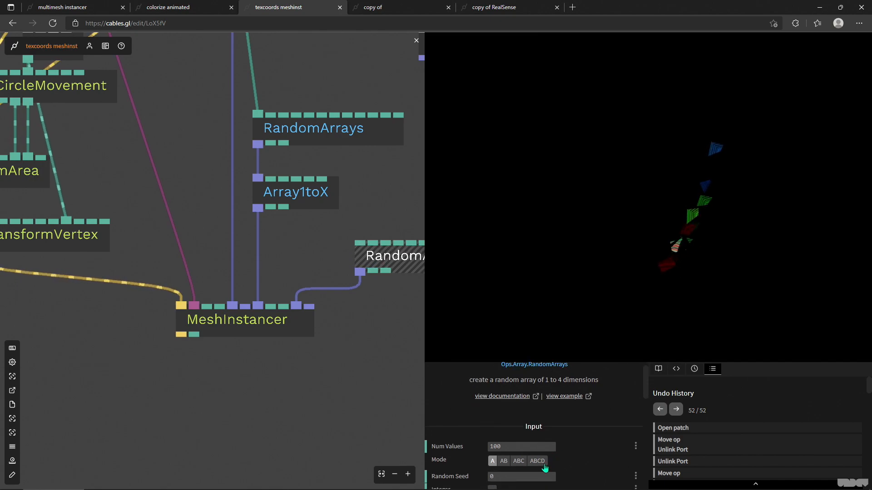
{"action": "scroll", "coordinate": [544, 467], "scroll_direction": "down", "scroll_amount": 2}
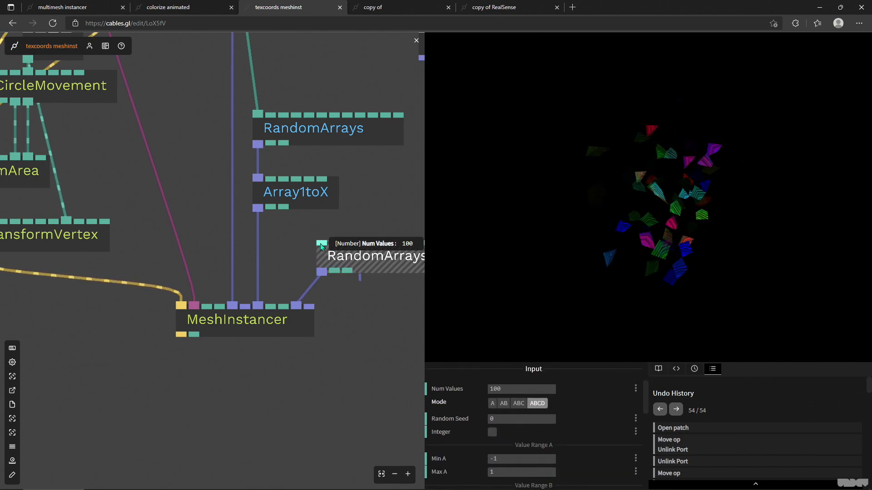
Link PointsCube's Total points output to Num Values of the RandomArrays op that feeds Colors
{"action": "scroll", "coordinate": [305, 136], "scroll_direction": "up", "scroll_amount": 5}
{"action": "left_click_drag", "start_coordinate": [314, 71], "coordinate": [233, 199]}
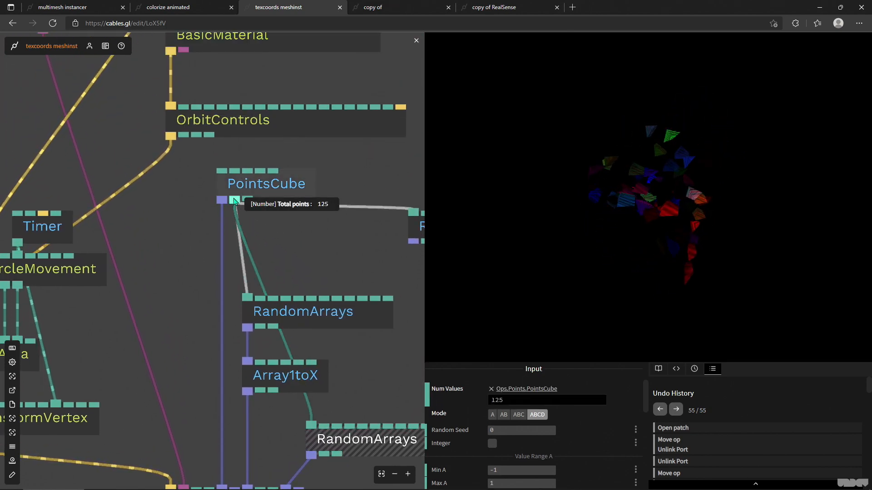
{"action": "left_click_drag", "start_coordinate": [313, 253], "coordinate": [233, 126]}
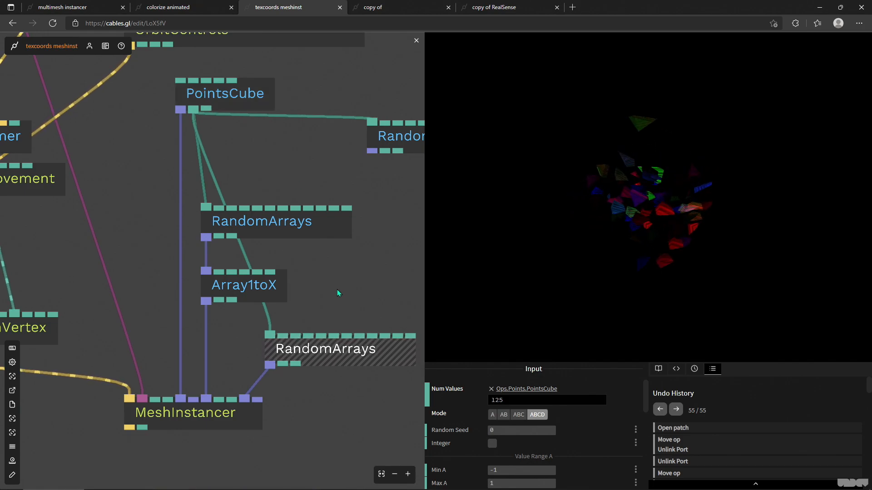
Set Min A, Min B and Min C of the Colors RandomArrays op to 0
{"action": "scroll", "coordinate": [337, 289], "scroll_direction": "down", "scroll_amount": 3}
{"action": "scroll", "coordinate": [507, 414], "scroll_direction": "down", "scroll_amount": 2}
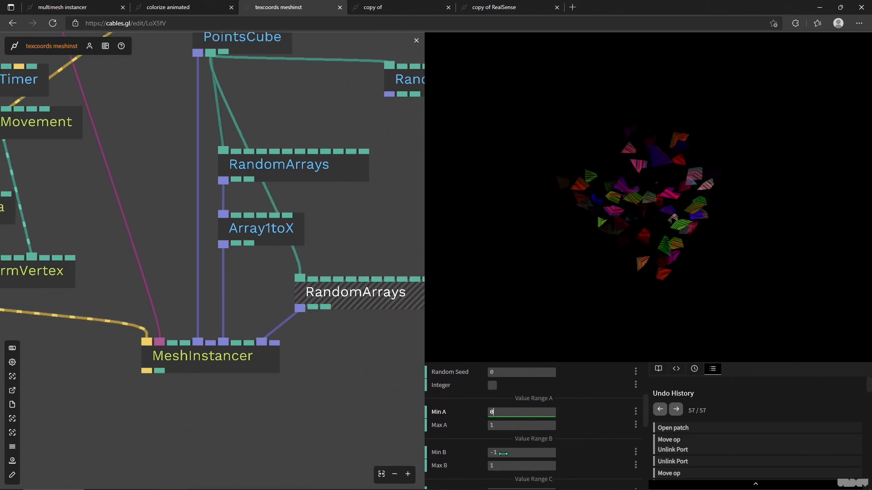
{"action": "scroll", "coordinate": [506, 422], "scroll_direction": "down", "scroll_amount": 1}
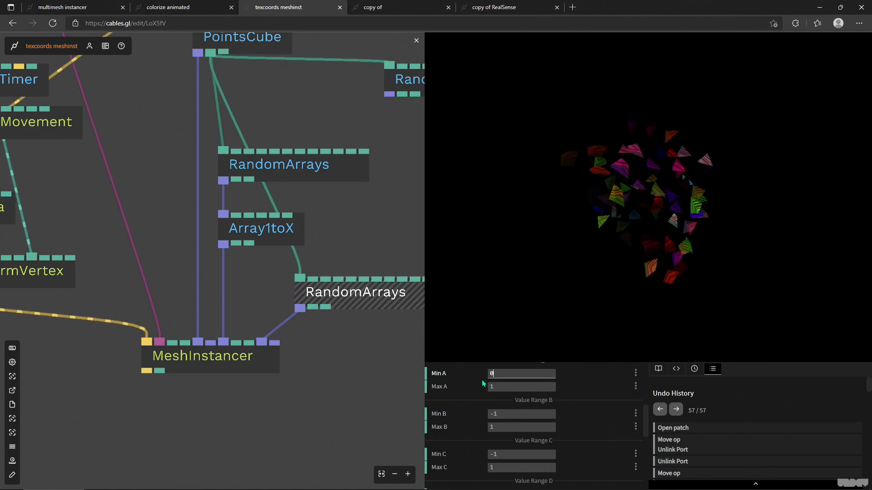
{"action": "left_click", "coordinate": [505, 413]}
{"action": "type", "text": "0"}
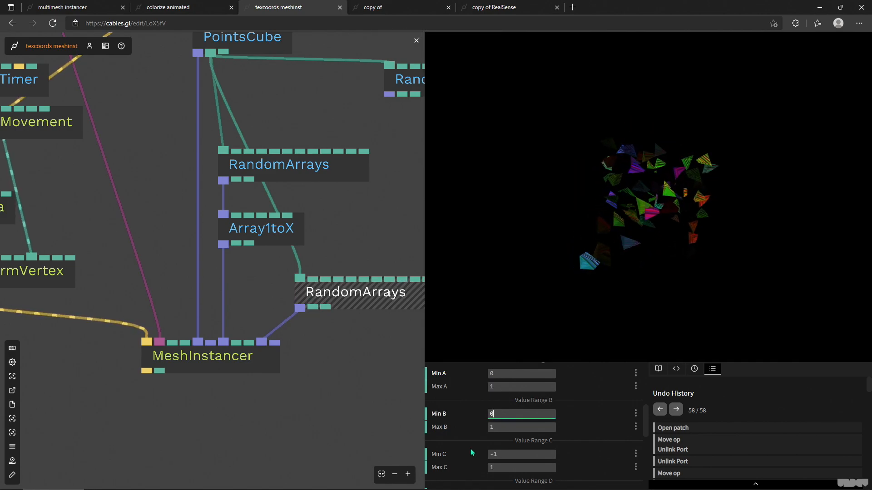
{"action": "scroll", "coordinate": [477, 449], "scroll_direction": "down", "scroll_amount": 1}
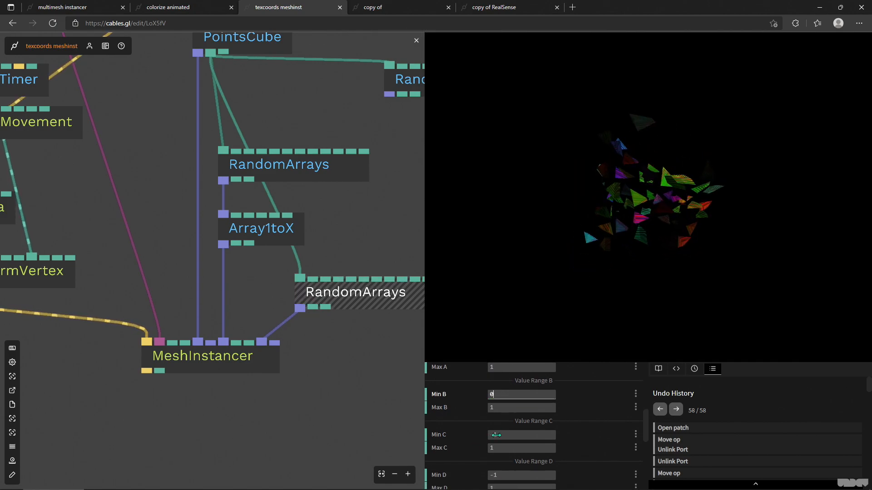
{"action": "key", "text": "Tab"}
{"action": "key", "text": "Tab"}
{"action": "type", "text": "0"}
Set Min D of the Colors RandomArrays op to 1 and review the value ranges and rendered pyramids
{"action": "scroll", "coordinate": [476, 458], "scroll_direction": "down", "scroll_amount": 2}
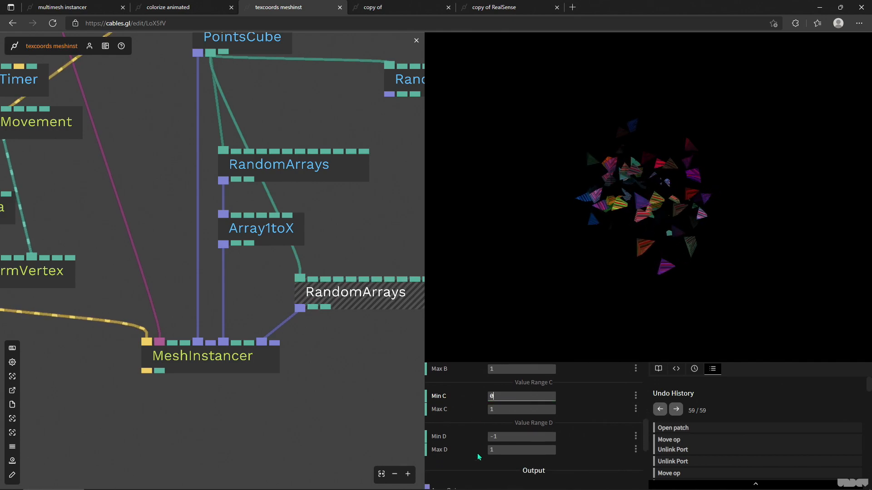
{"action": "left_click", "coordinate": [503, 436]}
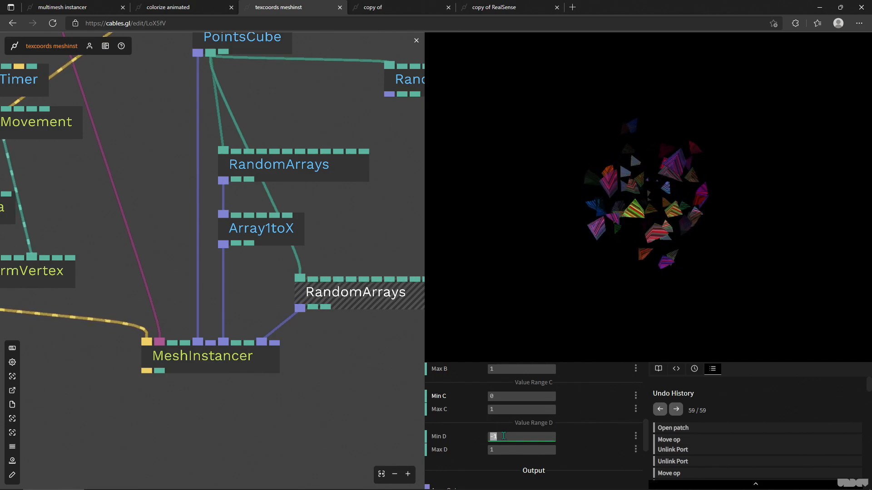
{"action": "type", "text": "1"}
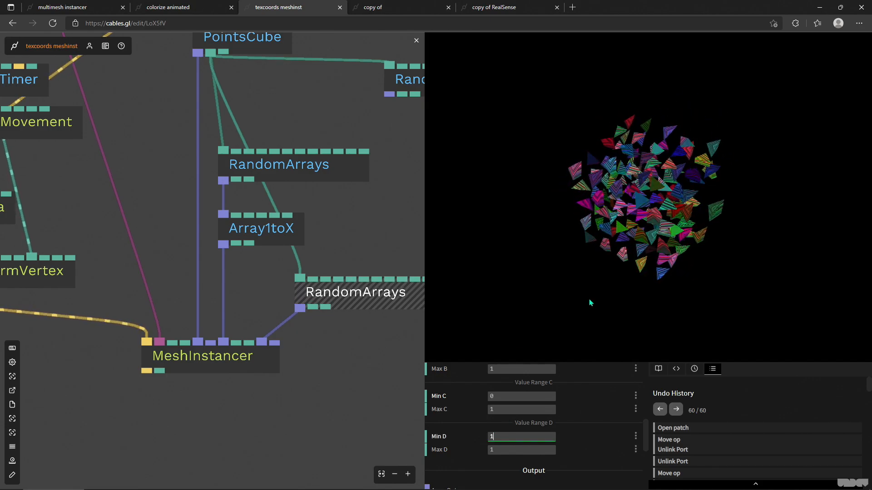
{"action": "left_click", "coordinate": [573, 225]}
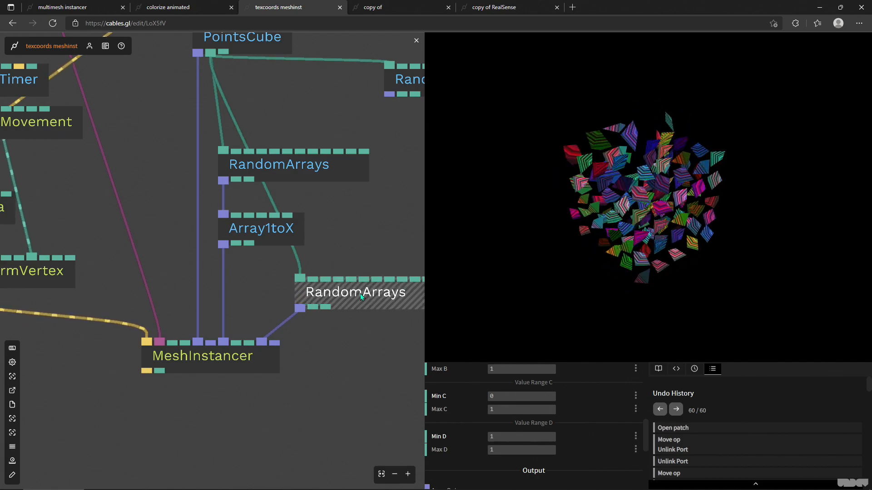
{"action": "scroll", "coordinate": [500, 399], "scroll_direction": "up", "scroll_amount": 1}
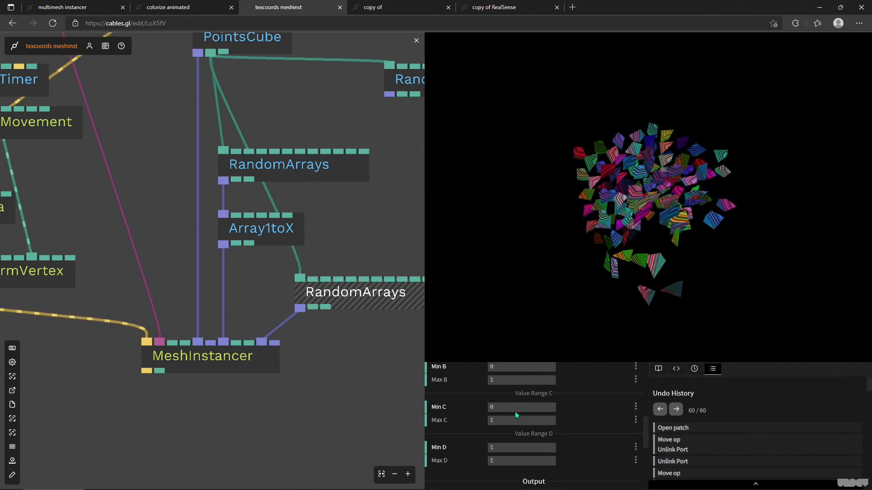
{"action": "scroll", "coordinate": [377, 219], "scroll_direction": "up", "scroll_amount": 10}
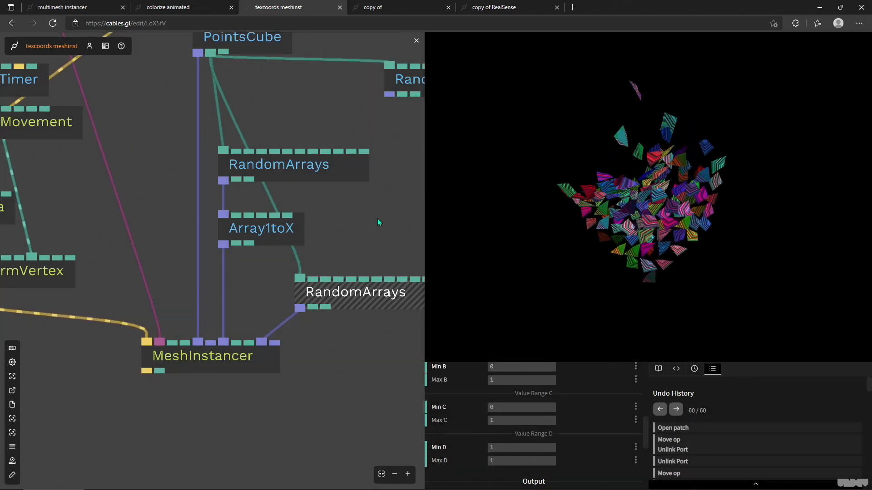
Unlink NoiseTexture from BasicMaterial's Texture input so the material has no texture
{"action": "scroll", "coordinate": [329, 236], "scroll_direction": "up", "scroll_amount": 3}
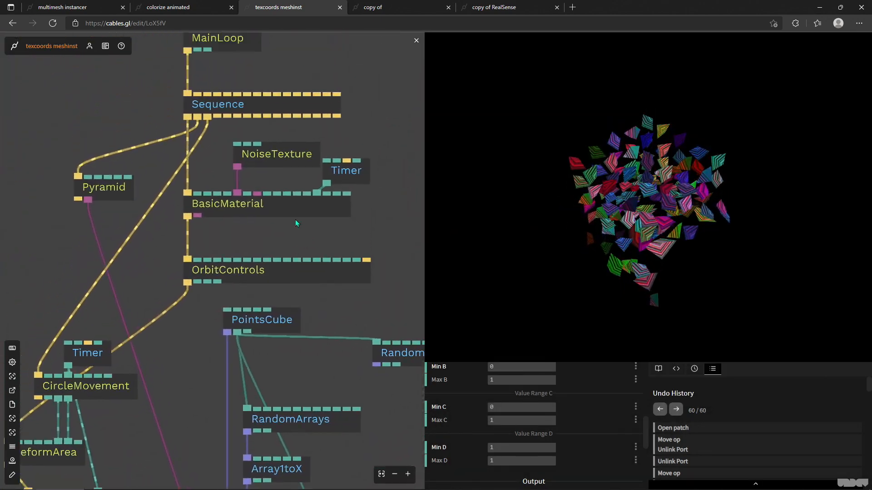
{"action": "right_click", "coordinate": [238, 193]}
{"action": "left_click", "coordinate": [270, 203]}
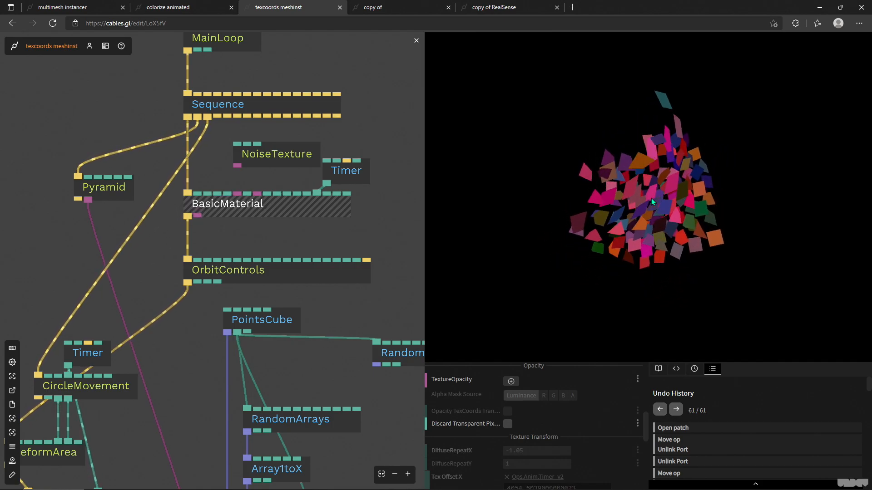
Move the RandomArrays op that feeds Colors beside the RandomArrays op that feeds Array1toX
{"action": "left_click_drag", "start_coordinate": [354, 315], "coordinate": [298, 183]}
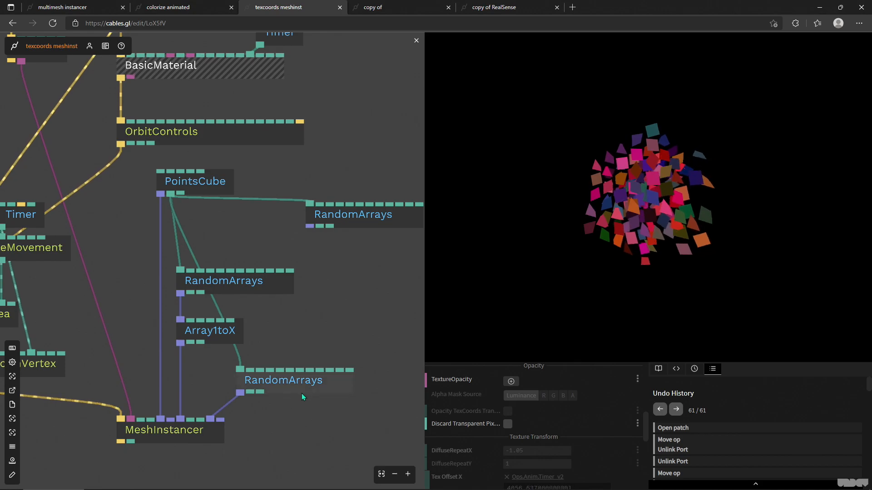
{"action": "left_click_drag", "start_coordinate": [305, 385], "coordinate": [395, 319]}
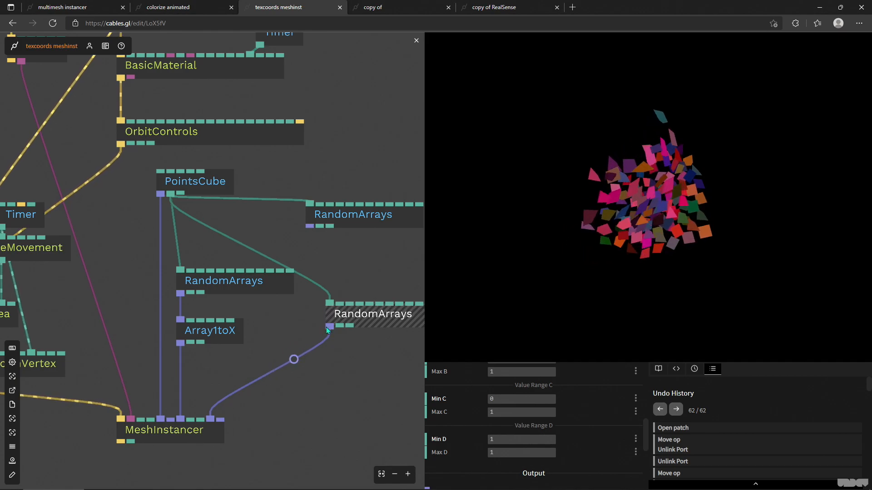
{"action": "left_click_drag", "start_coordinate": [344, 319], "coordinate": [349, 288]}
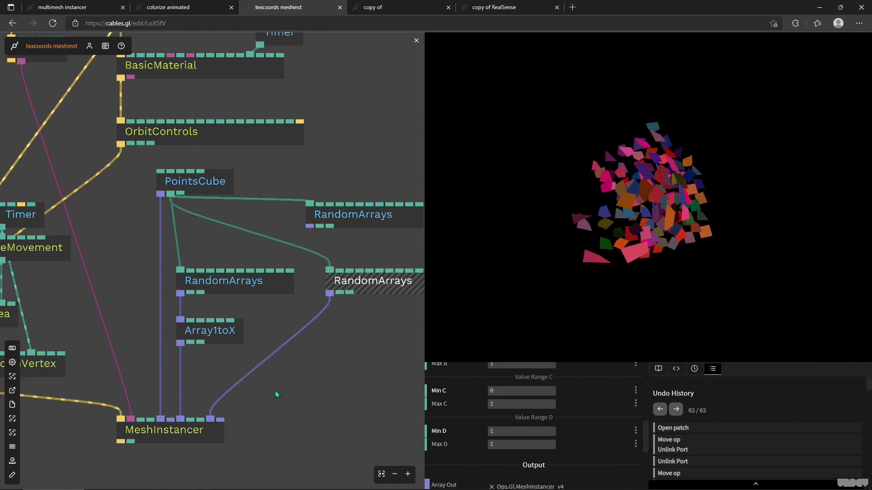
{"action": "scroll", "coordinate": [258, 393], "scroll_direction": "down", "scroll_amount": 5}
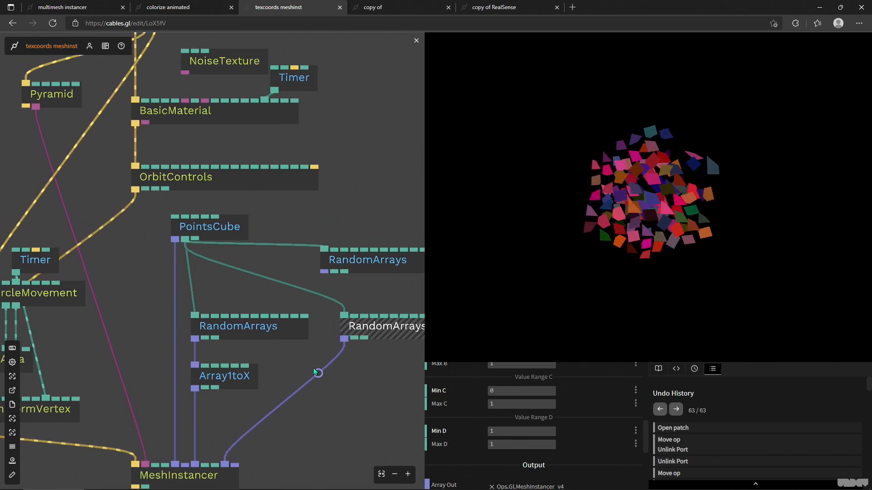
{"action": "left_click_drag", "start_coordinate": [283, 370], "coordinate": [296, 383]}
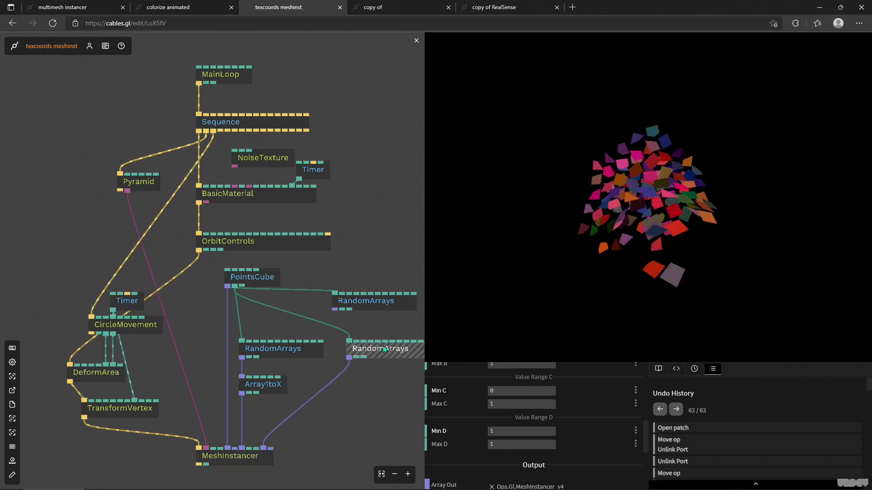
Try different Random Seed values on the RandomArrays op that feeds Colors
{"action": "scroll", "coordinate": [608, 447], "scroll_direction": "up", "scroll_amount": 1}
{"action": "scroll", "coordinate": [608, 446], "scroll_direction": "up", "scroll_amount": 3}
{"action": "left_click_drag", "start_coordinate": [500, 396], "coordinate": [552, 396]}
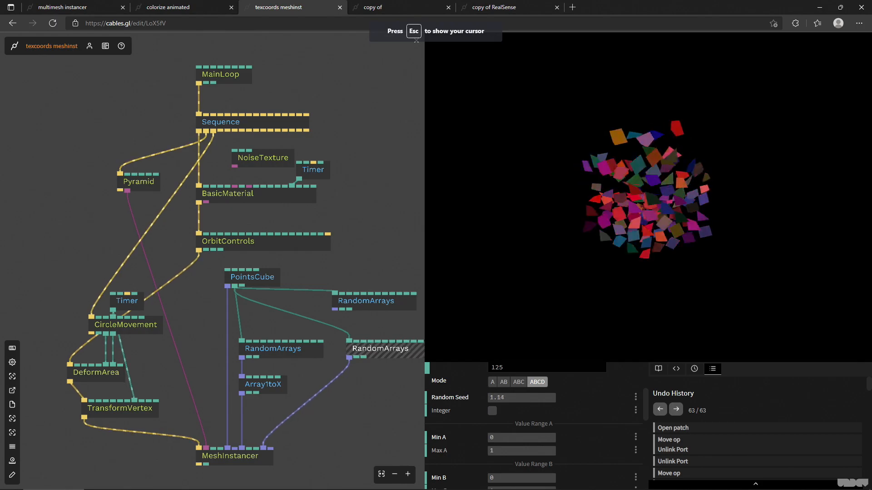
Set BasicMaterial's color to white, #ffffff
{"action": "left_click", "coordinate": [268, 196]}
{"action": "left_click", "coordinate": [496, 383]}
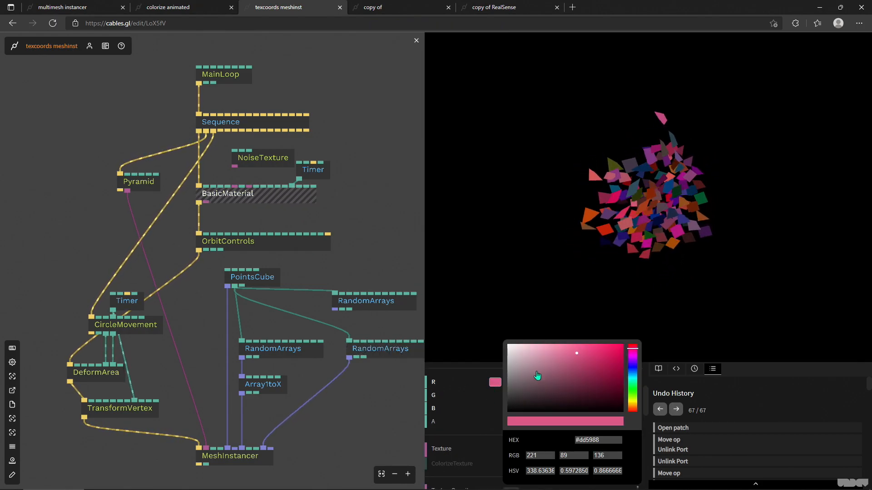
{"action": "left_click_drag", "start_coordinate": [537, 377], "coordinate": [502, 338]}
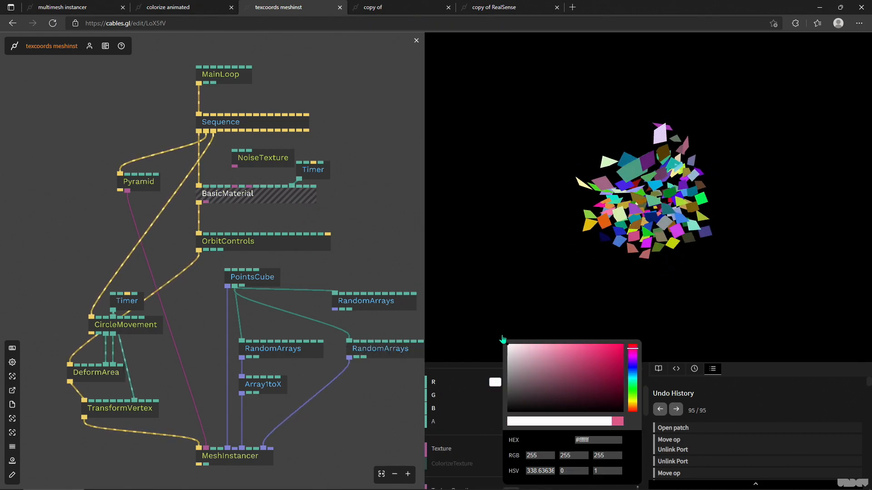
Vary the Random Seed of the Colors RandomArrays op, ending at 3.97
{"action": "left_click", "coordinate": [373, 350]}
{"action": "left_click_drag", "start_coordinate": [501, 398], "coordinate": [501, 397]}
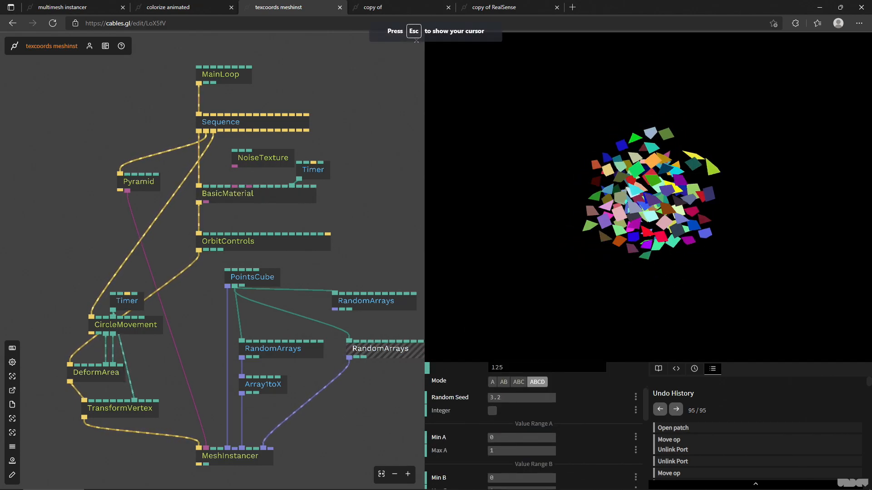
{"action": "left_click_drag", "start_coordinate": [501, 397], "coordinate": [501, 397]}
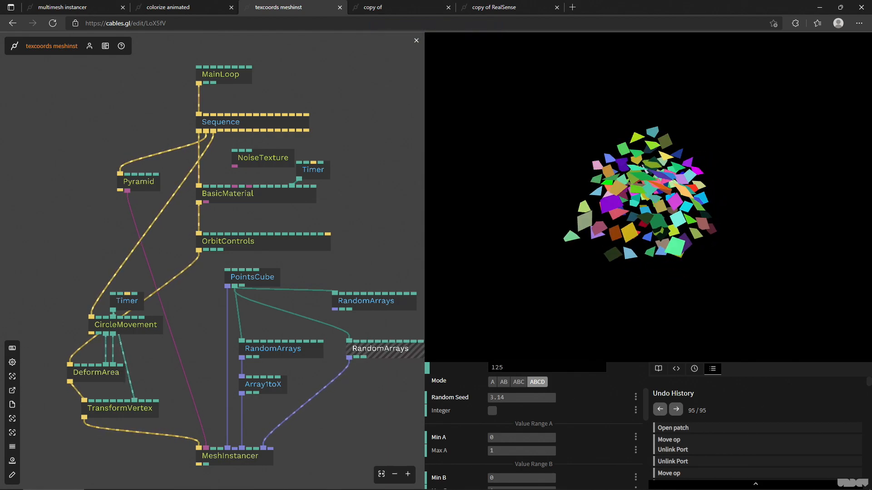
Inspect MeshInstancer's Material Blend Mode options and set BasicMaterial's color to bright green, #33ff00
{"action": "scroll", "coordinate": [374, 435], "scroll_direction": "down", "scroll_amount": 2}
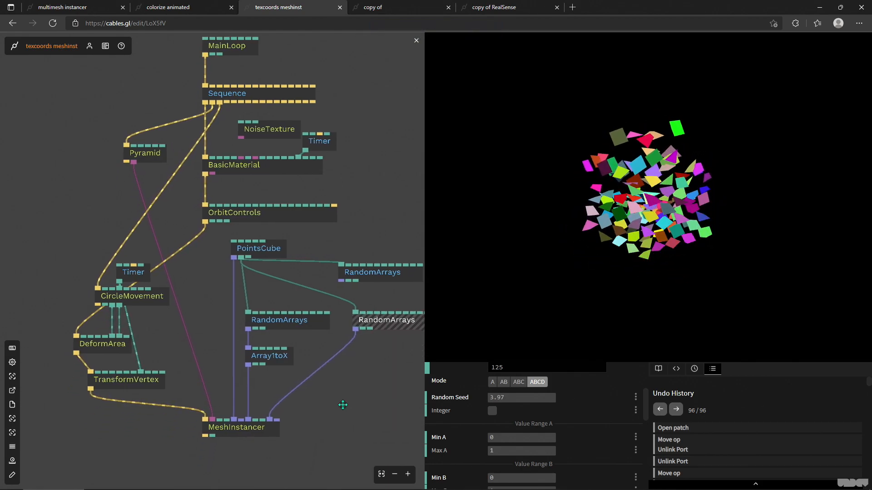
{"action": "left_click", "coordinate": [257, 400]}
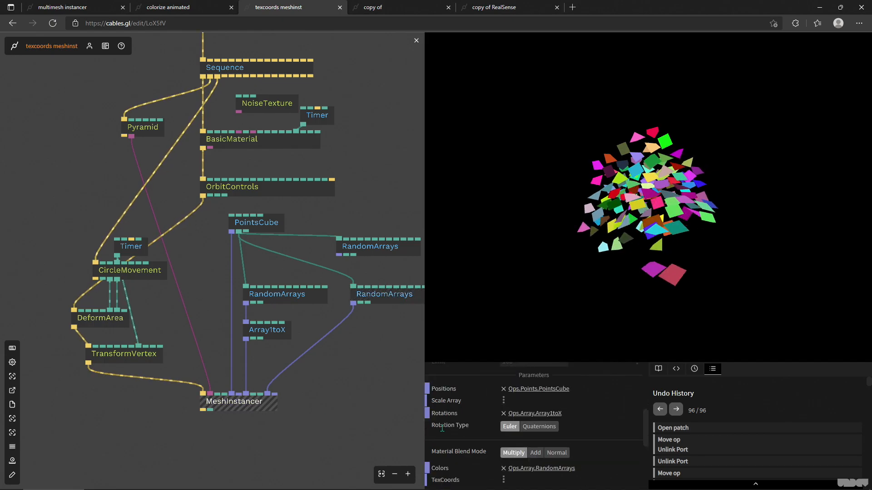
{"action": "scroll", "coordinate": [454, 431], "scroll_direction": "down", "scroll_amount": 1}
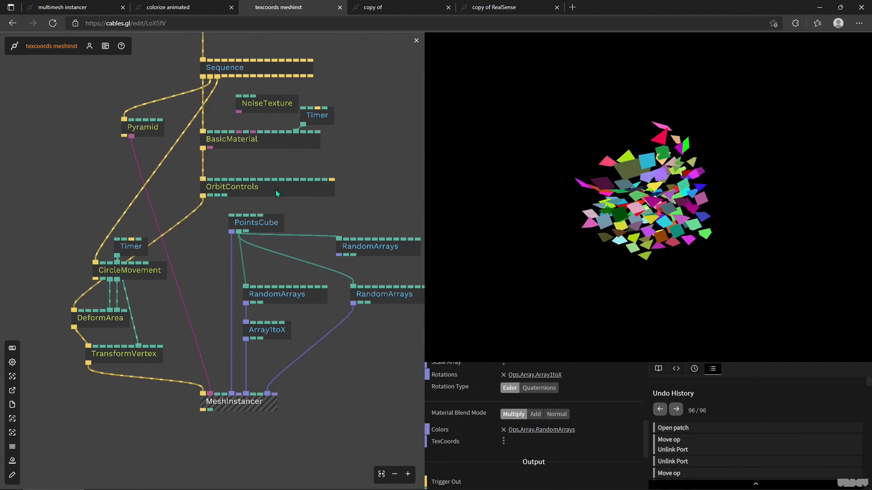
{"action": "left_click", "coordinate": [249, 138]}
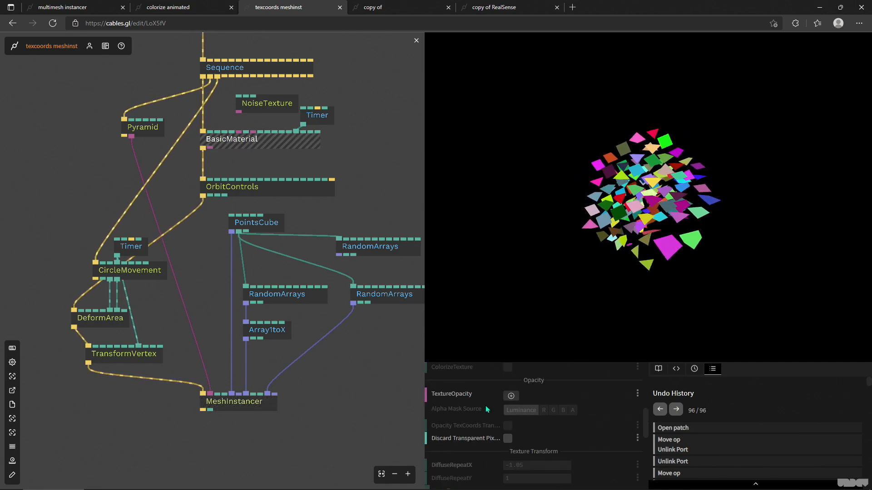
{"action": "scroll", "coordinate": [490, 402], "scroll_direction": "up", "scroll_amount": 5}
{"action": "left_click", "coordinate": [494, 402]}
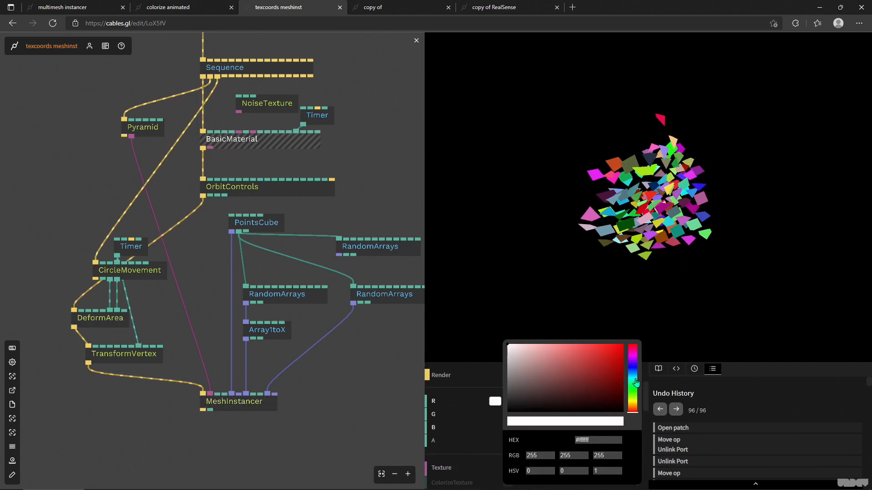
{"action": "left_click", "coordinate": [633, 392]}
{"action": "left_click_drag", "start_coordinate": [612, 369], "coordinate": [640, 322]}
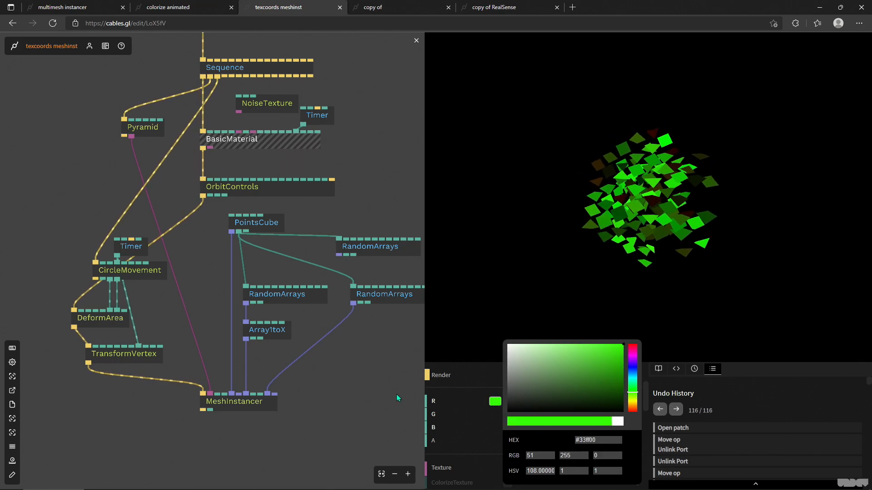
{"action": "left_click", "coordinate": [418, 393]}
Set MeshInstancer's Material Blend Mode to Add and check its Colors input
{"action": "left_click", "coordinate": [271, 401]}
{"action": "scroll", "coordinate": [497, 463], "scroll_direction": "down", "scroll_amount": 5}
{"action": "scroll", "coordinate": [491, 461], "scroll_direction": "down", "scroll_amount": 1}
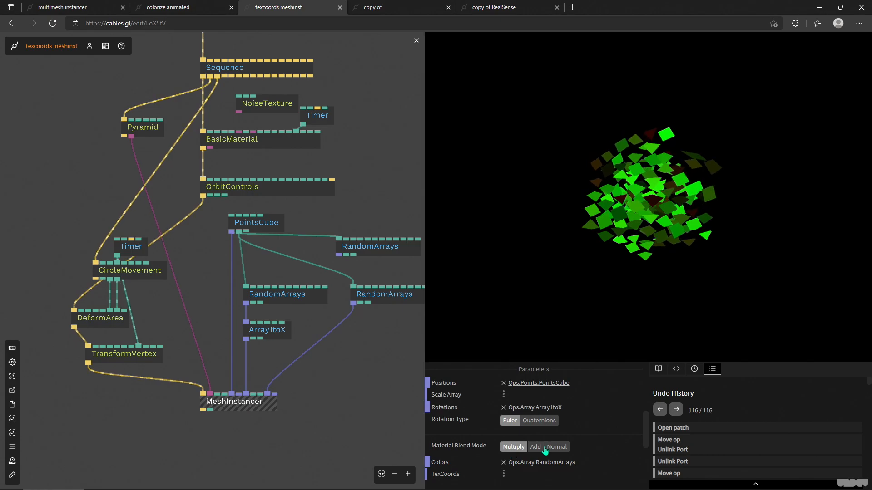
{"action": "left_click", "coordinate": [536, 447]}
{"action": "left_click_drag", "start_coordinate": [267, 394], "coordinate": [268, 394]}
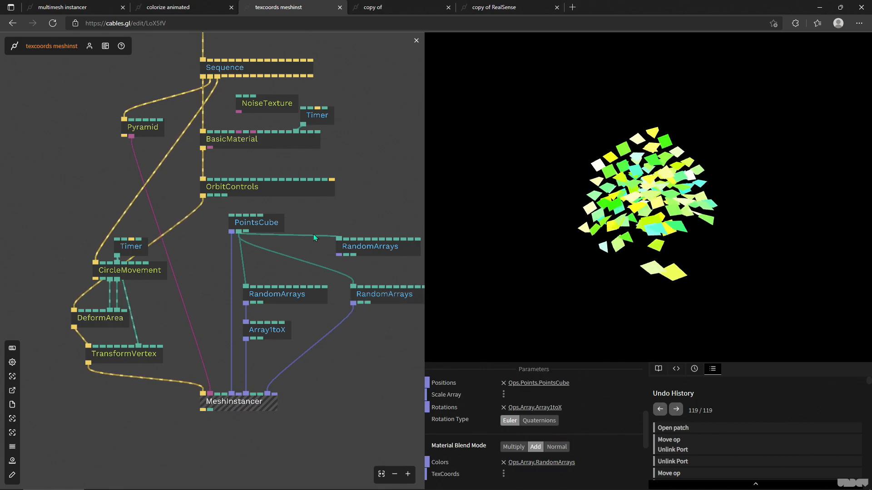
Set BasicMaterial's color to black, #000000
{"action": "left_click", "coordinate": [247, 140]}
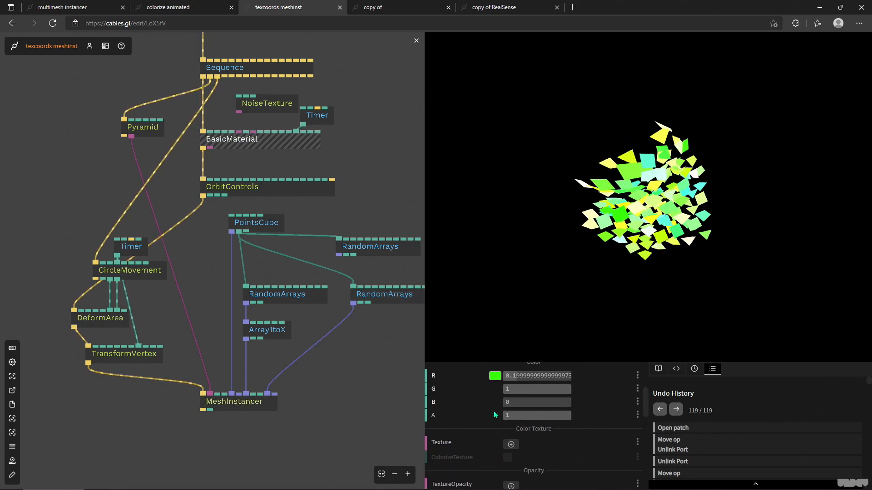
{"action": "left_click", "coordinate": [495, 376]}
{"action": "mouse_move", "coordinate": [541, 380]}
{"action": "left_mouse_down"}
{"action": "mouse_move", "coordinate": [548, 373]}
{"action": "mouse_move", "coordinate": [571, 399]}
{"action": "mouse_move", "coordinate": [518, 415]}
{"action": "mouse_move", "coordinate": [503, 433]}
{"action": "left_mouse_up"}
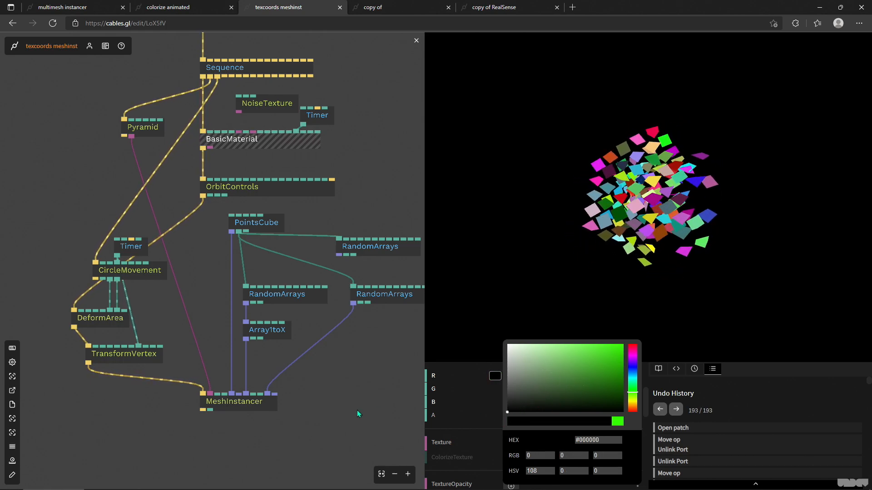
Open MeshInstancer's parameters and go to its array inputs and blend mode options
{"action": "left_click", "coordinate": [265, 405]}
{"action": "scroll", "coordinate": [505, 407], "scroll_direction": "down", "scroll_amount": 1}
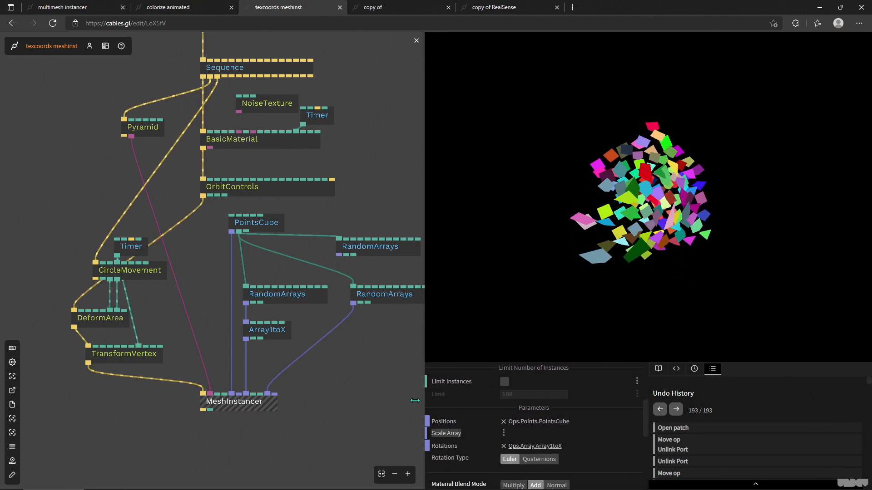